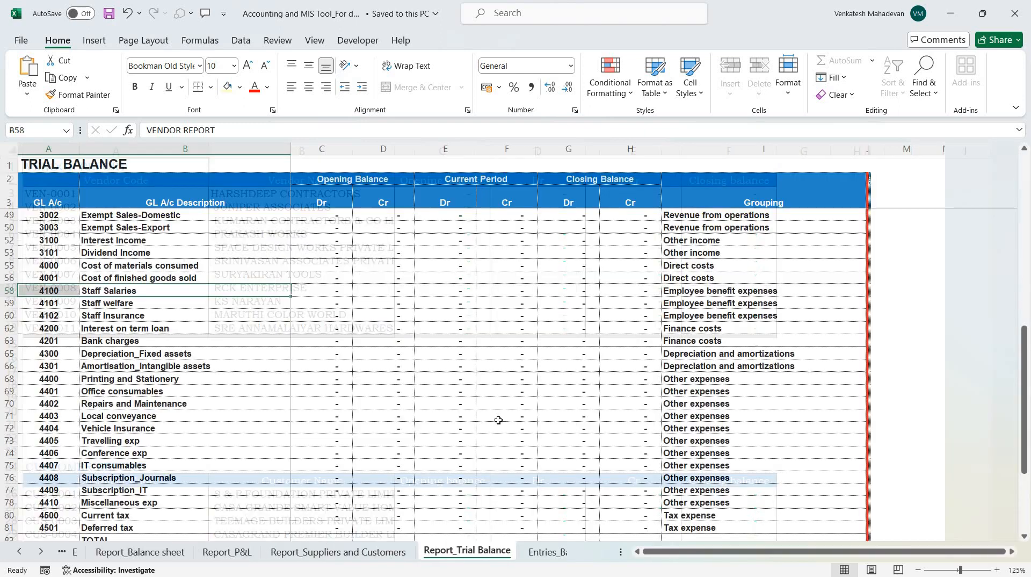
Go through the entry, sales invoice and credit note sheets up to the Master sheet
{"action": "key", "text": "ctrl+Page_Down"}
{"action": "key", "text": "ctrl+Page_Down"}
{"action": "key", "text": "ctrl+Page_Down"}
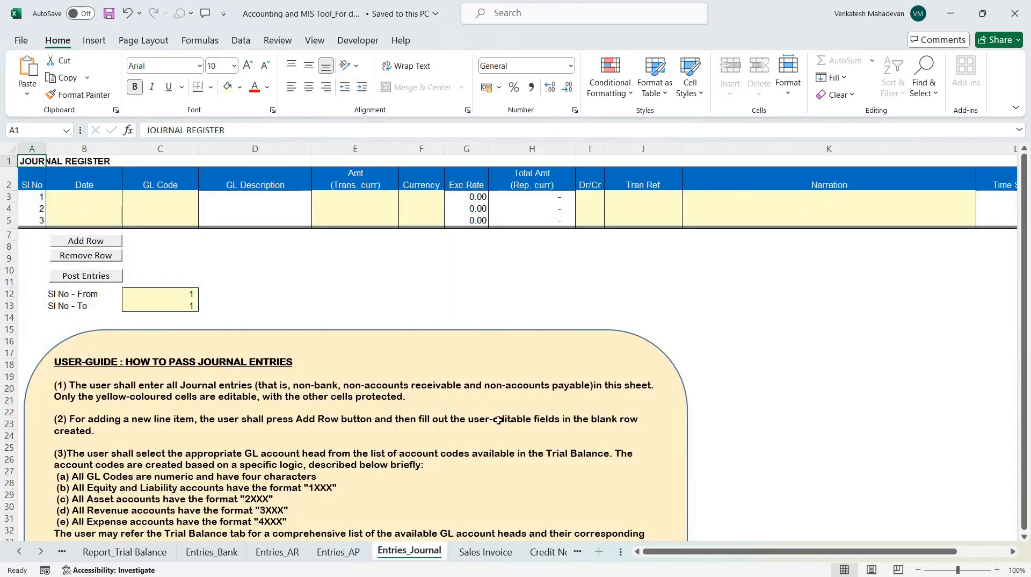
{"action": "key", "text": "ctrl+Page_Down"}
{"action": "key", "text": "ctrl+Page_Down"}
{"action": "key", "text": "ctrl+Page_Down"}
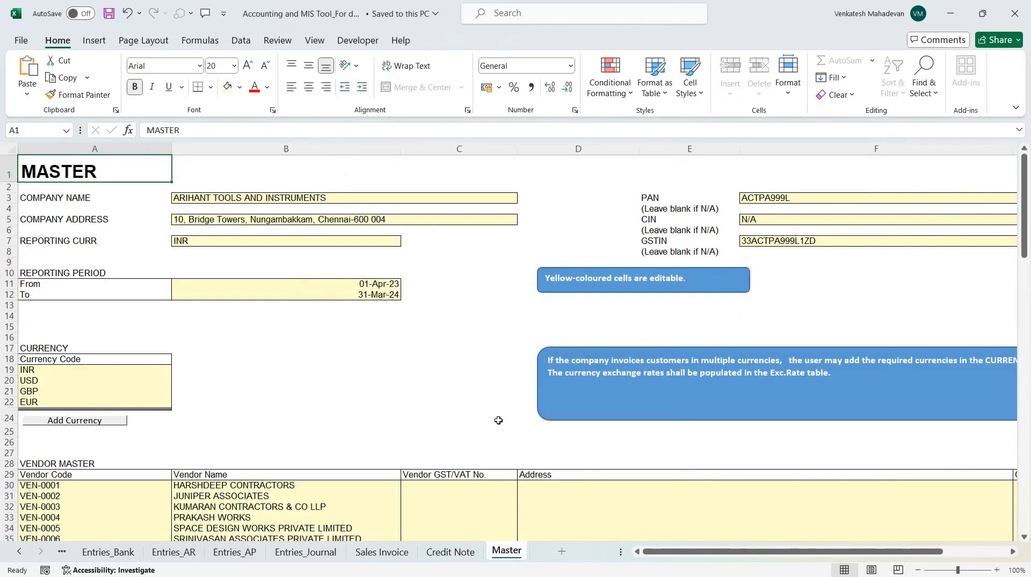
Open the Bank statement workbook for a look and return to the Master sheet
{"action": "key", "text": "alt+Tab"}
{"action": "key", "text": "alt+Tab"}
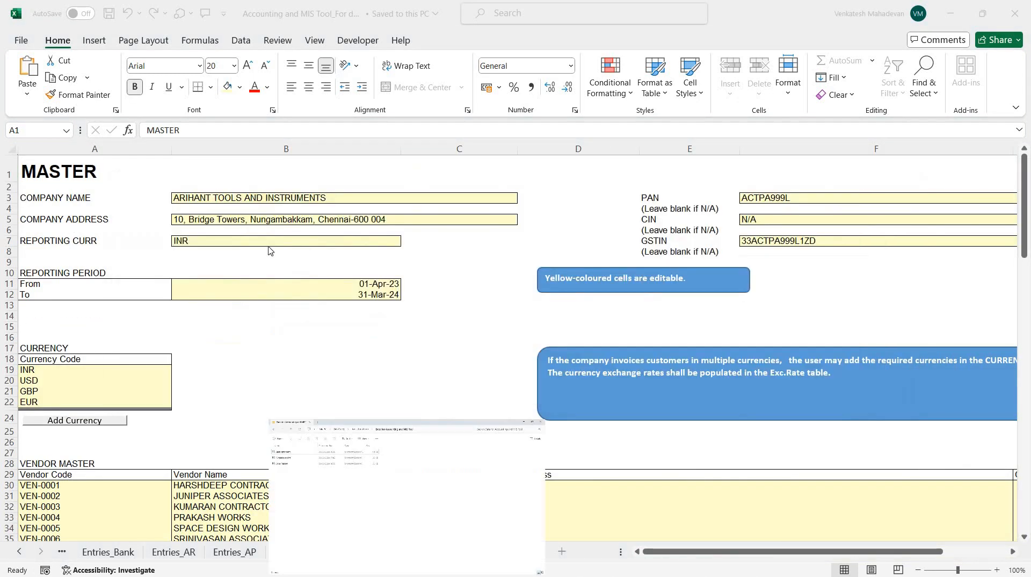
{"action": "left_click", "coordinate": [51, 120]}
{"action": "key", "text": "Return"}
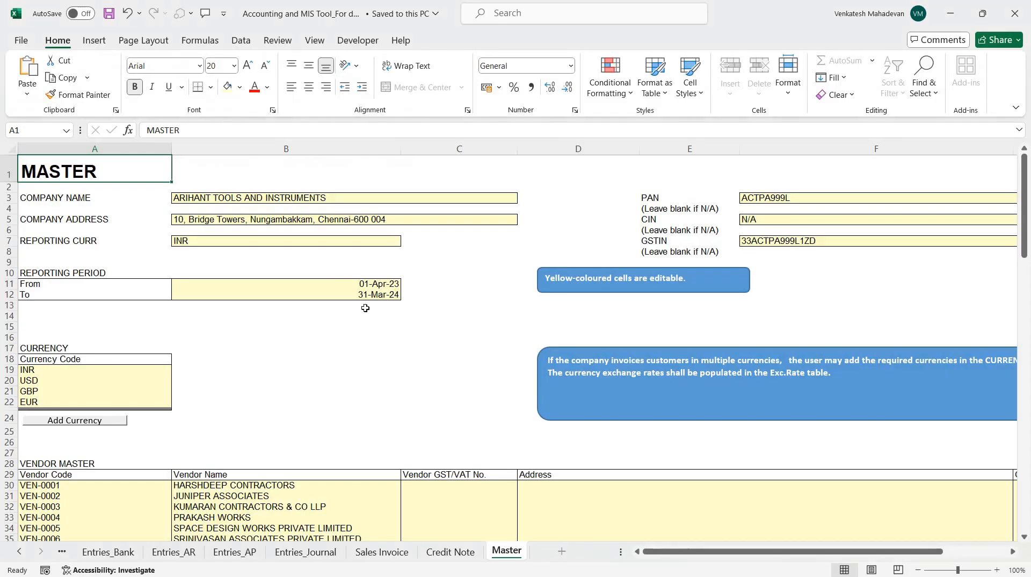
{"action": "left_click", "coordinate": [379, 369]}
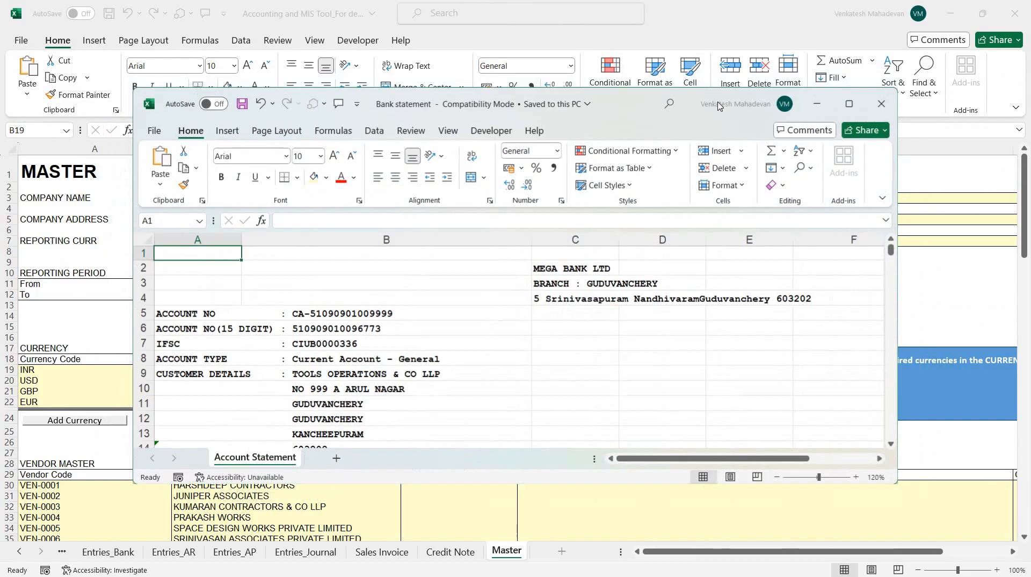
{"action": "key", "text": "alt+Tab"}
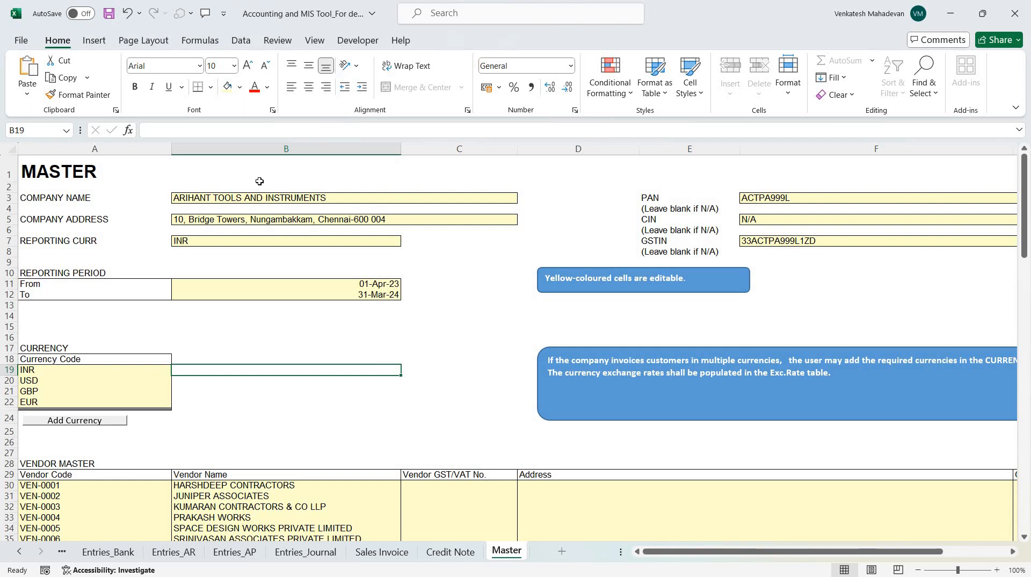
Examine the company details, reporting period, currency list, vendor master and customer master on the Master sheet
{"action": "left_click", "coordinate": [220, 192]}
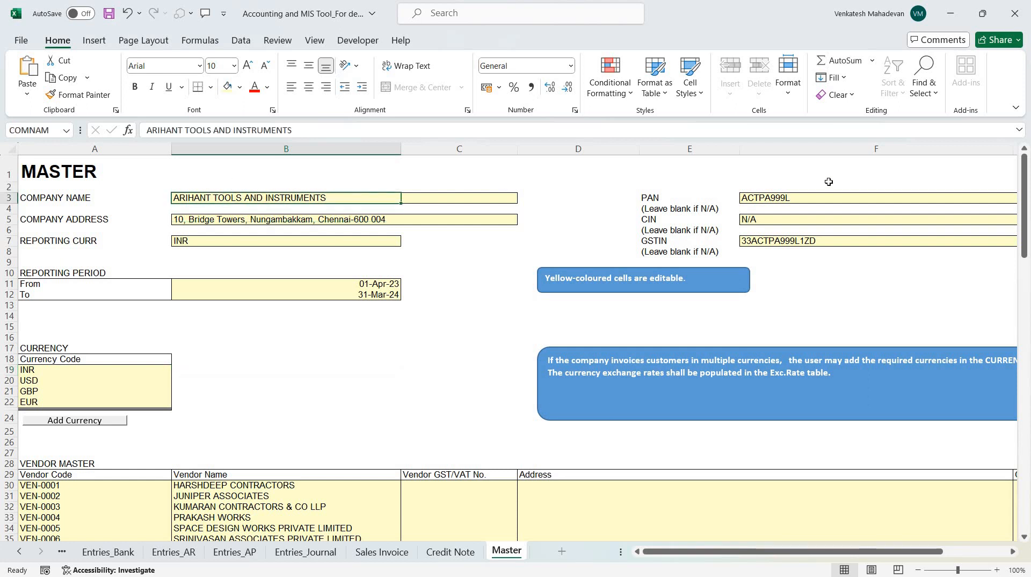
{"action": "left_click", "coordinate": [340, 214]}
{"action": "left_click", "coordinate": [772, 199]}
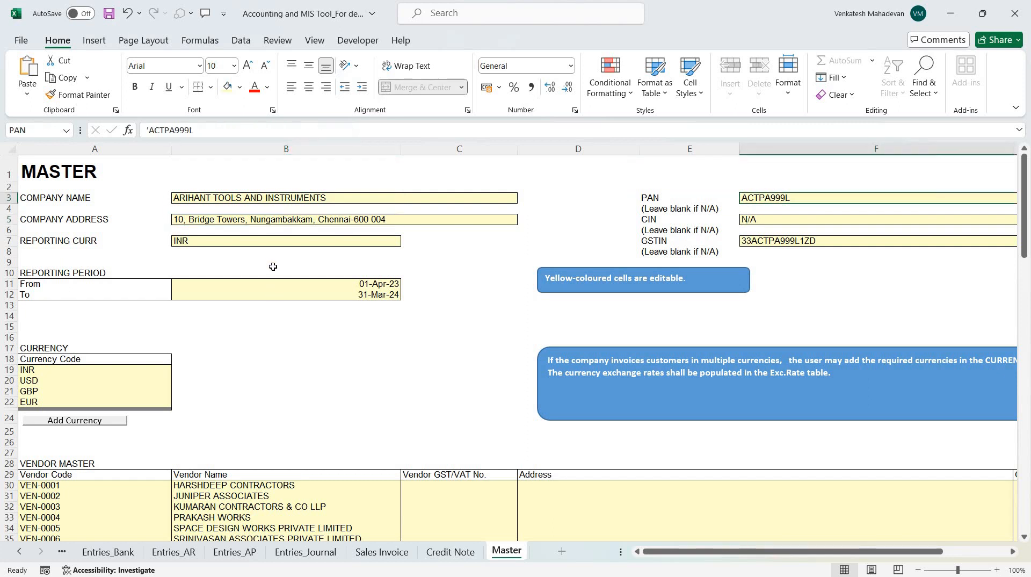
{"action": "scroll", "coordinate": [247, 252], "scroll_direction": "down", "scroll_amount": 3}
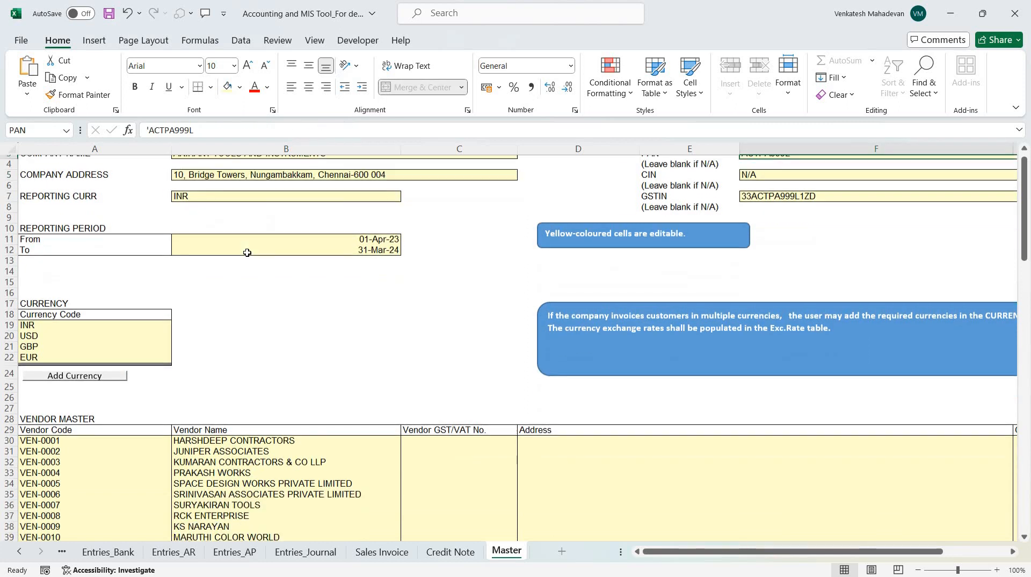
{"action": "scroll", "coordinate": [244, 242], "scroll_direction": "up", "scroll_amount": 2}
{"action": "scroll", "coordinate": [243, 238], "scroll_direction": "down", "scroll_amount": 8}
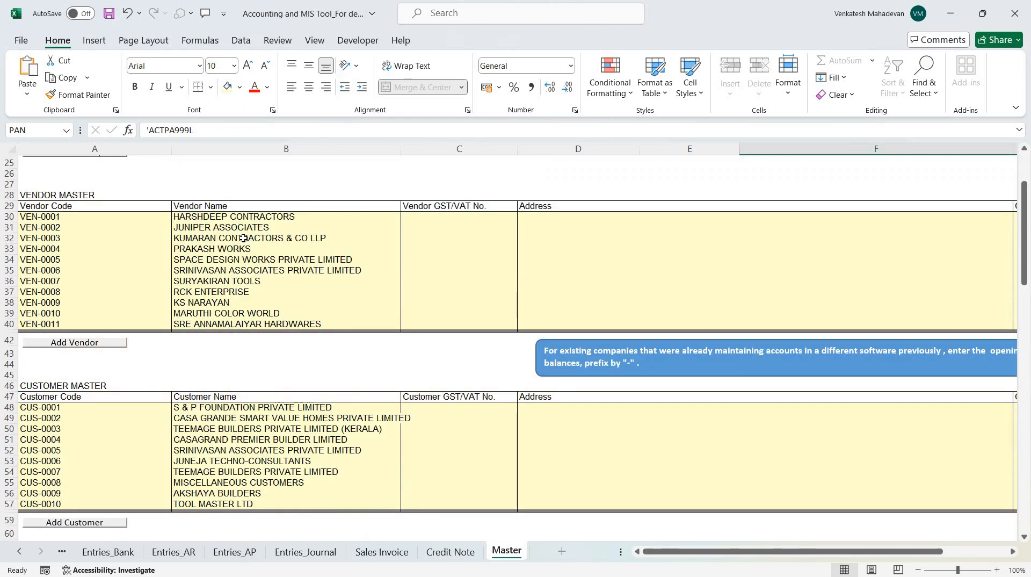
{"action": "scroll", "coordinate": [243, 238], "scroll_direction": "down", "scroll_amount": 5}
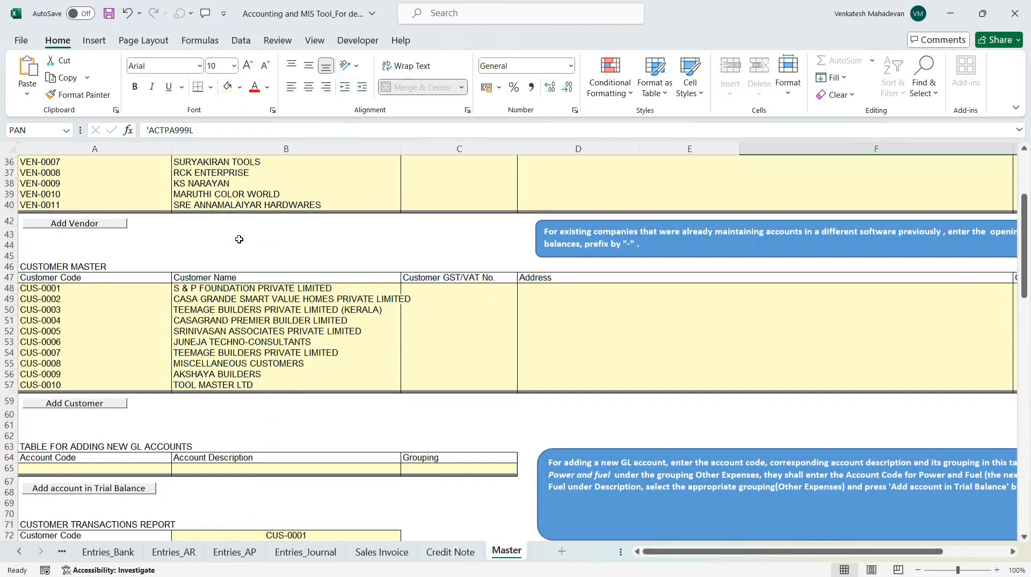
{"action": "scroll", "coordinate": [95, 297], "scroll_direction": "down", "scroll_amount": 2}
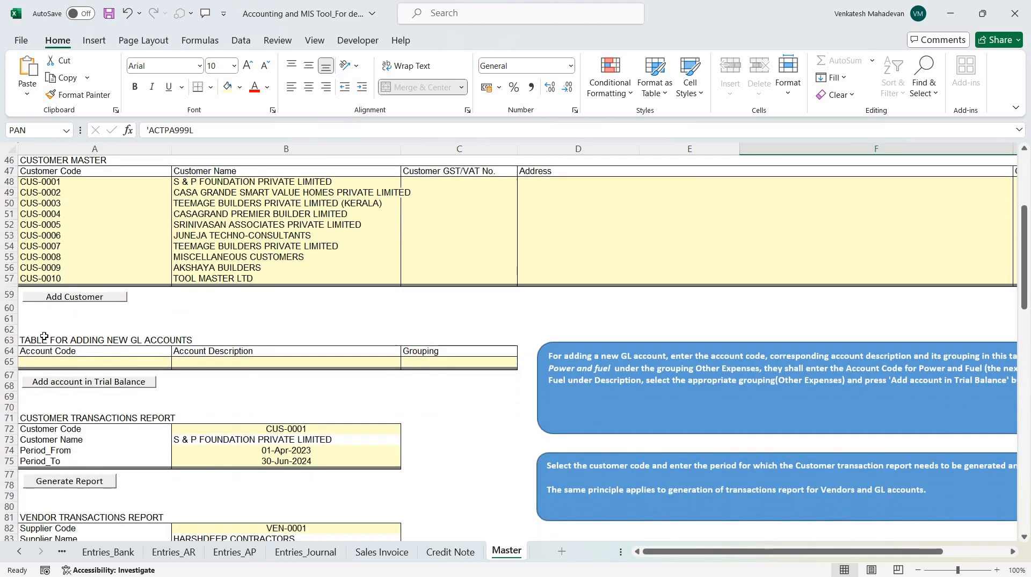
Examine the table for adding new GL accounts and the customer, vendor, cash/bank and GL transactions report sections
{"action": "left_click_drag", "start_coordinate": [92, 340], "coordinate": [456, 387]}
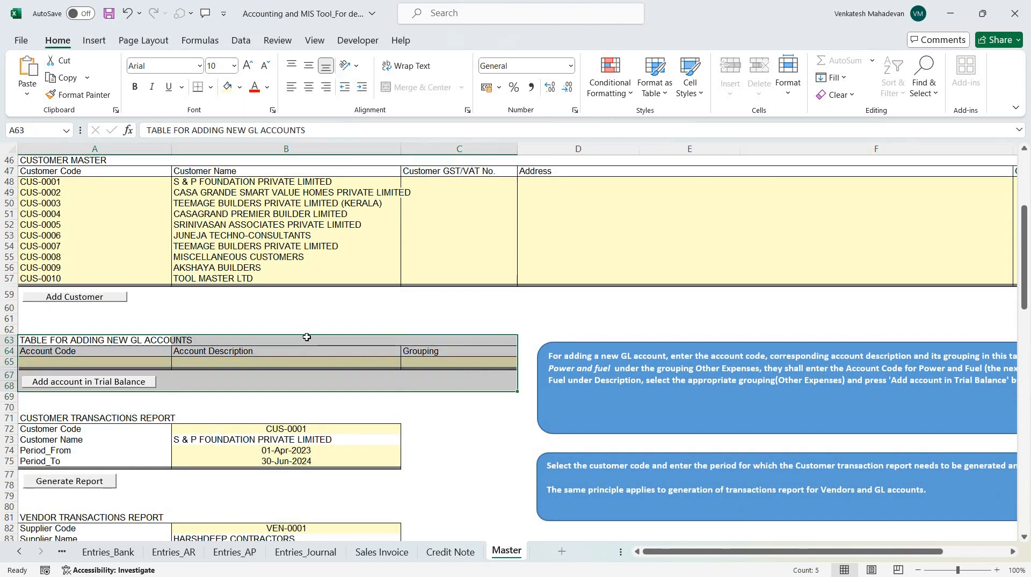
{"action": "scroll", "coordinate": [307, 341], "scroll_direction": "down", "scroll_amount": 2}
{"action": "scroll", "coordinate": [307, 337], "scroll_direction": "down", "scroll_amount": 3}
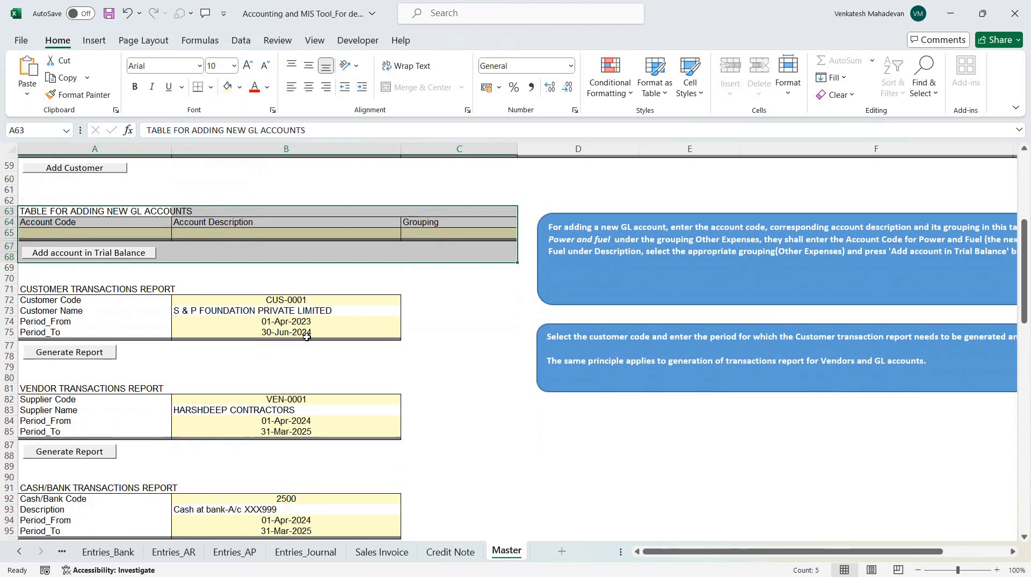
{"action": "left_click_drag", "start_coordinate": [109, 250], "coordinate": [391, 502]}
{"action": "scroll", "coordinate": [382, 440], "scroll_direction": "down", "scroll_amount": 3}
{"action": "scroll", "coordinate": [418, 481], "scroll_direction": "down", "scroll_amount": 4}
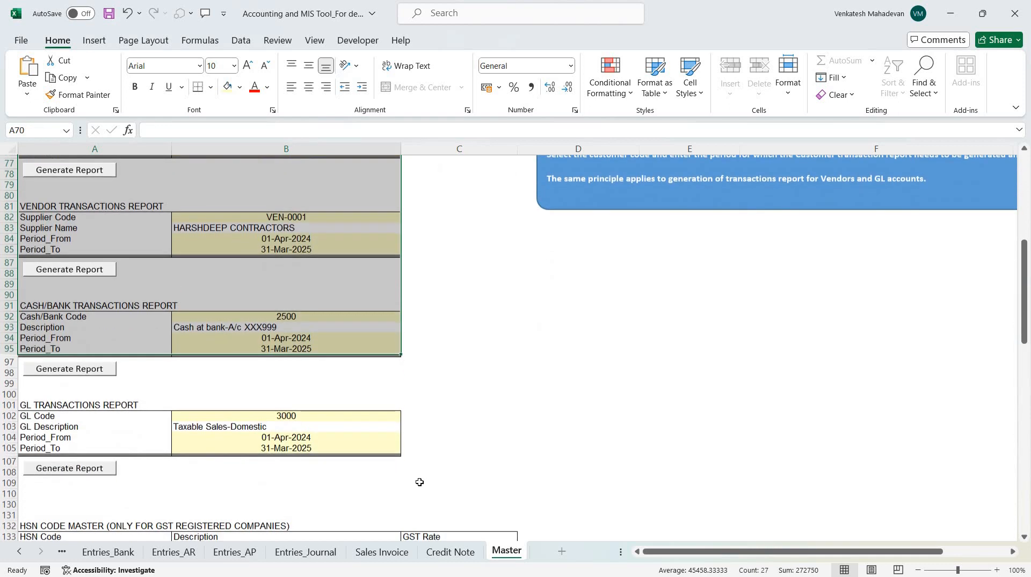
{"action": "left_click", "coordinate": [419, 482], "text": "shift"}
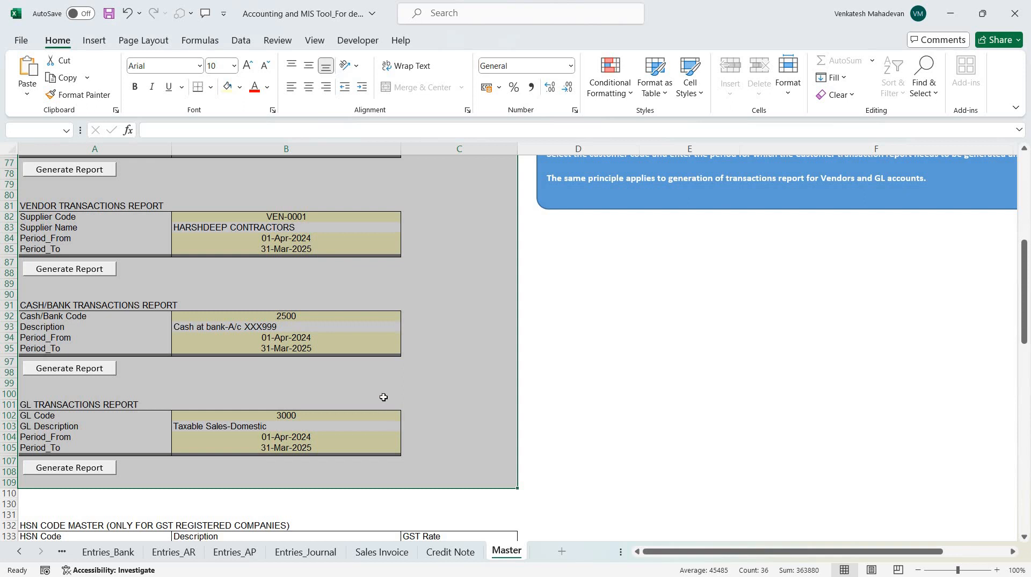
Examine the HSN code master, the bank transaction identifier rules and the bank statement import settings
{"action": "scroll", "coordinate": [383, 396], "scroll_direction": "down", "scroll_amount": 3}
{"action": "scroll", "coordinate": [383, 396], "scroll_direction": "down", "scroll_amount": 2}
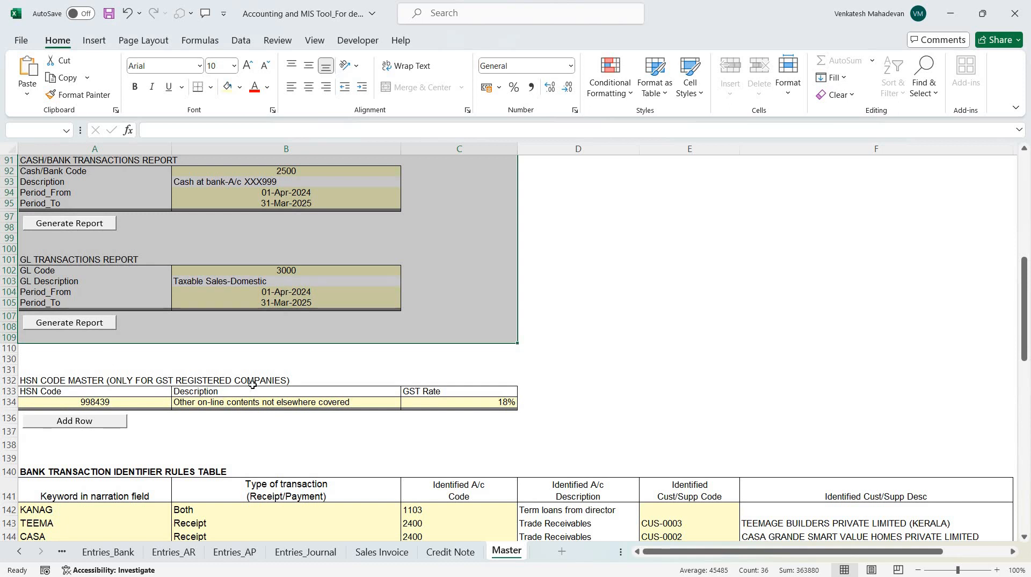
{"action": "scroll", "coordinate": [249, 387], "scroll_direction": "down", "scroll_amount": 12}
{"action": "scroll", "coordinate": [74, 382], "scroll_direction": "down", "scroll_amount": 3}
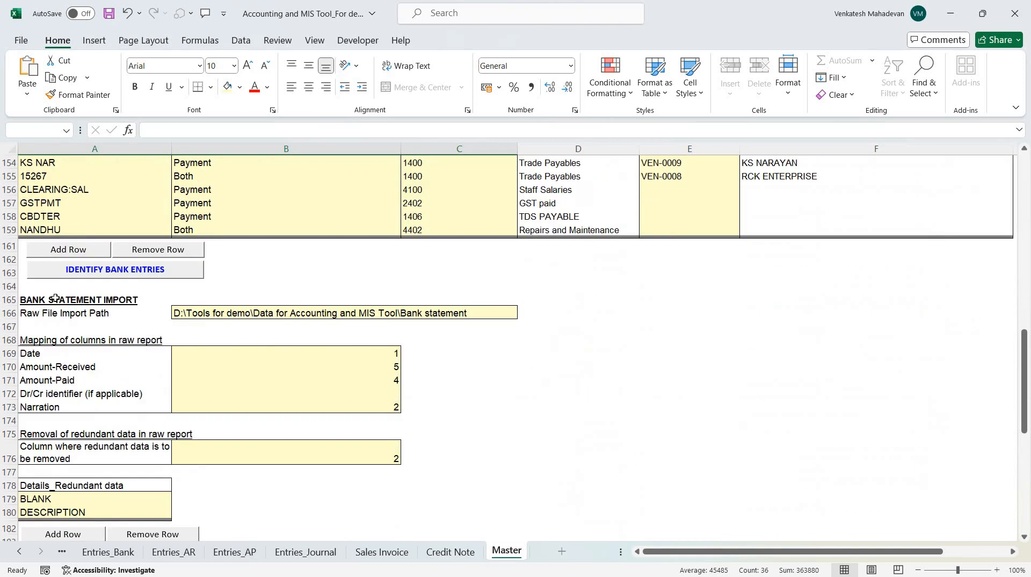
{"action": "left_click_drag", "start_coordinate": [81, 300], "coordinate": [333, 485]}
{"action": "scroll", "coordinate": [70, 449], "scroll_direction": "down", "scroll_amount": 4}
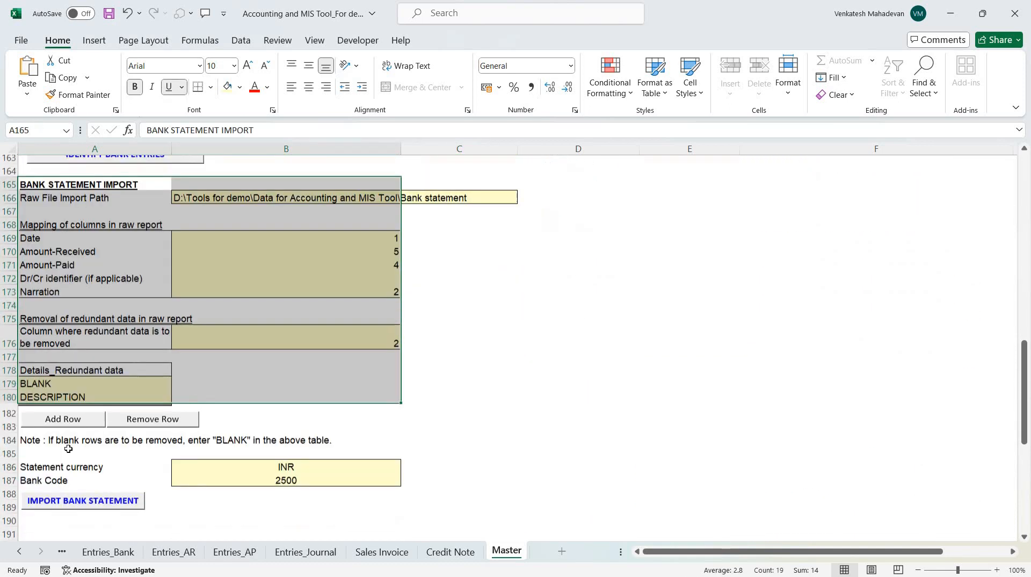
{"action": "left_click_drag", "start_coordinate": [73, 419], "coordinate": [463, 472]}
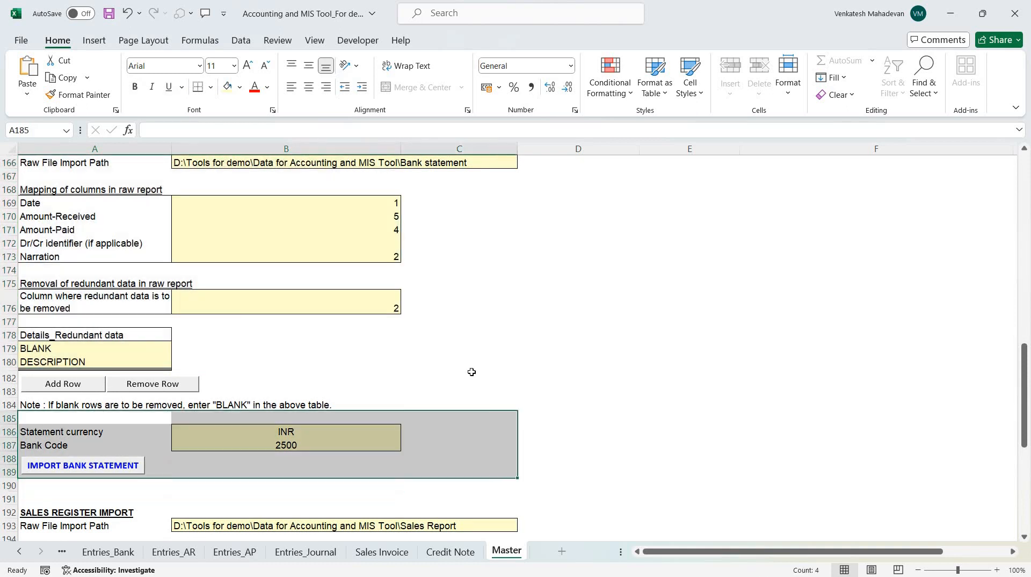
{"action": "left_click", "coordinate": [471, 372]}
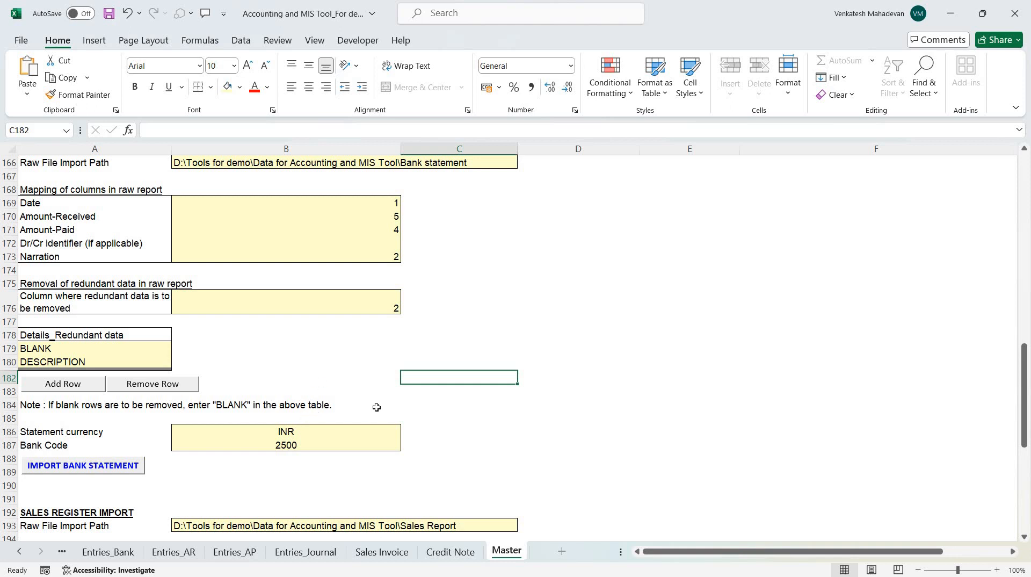
View the Entries_Bank, Entries_AR, Entries_AP and Entries_Journal sheets one after another
{"action": "key", "text": "ctrl+Page_Up"}
{"action": "key", "text": "ctrl+Page_Up"}
{"action": "key", "text": "ctrl+Page_Up"}
{"action": "key", "text": "ctrl+Page_Up"}
{"action": "key", "text": "ctrl+Page_Up"}
{"action": "key", "text": "ctrl+Page_Up"}
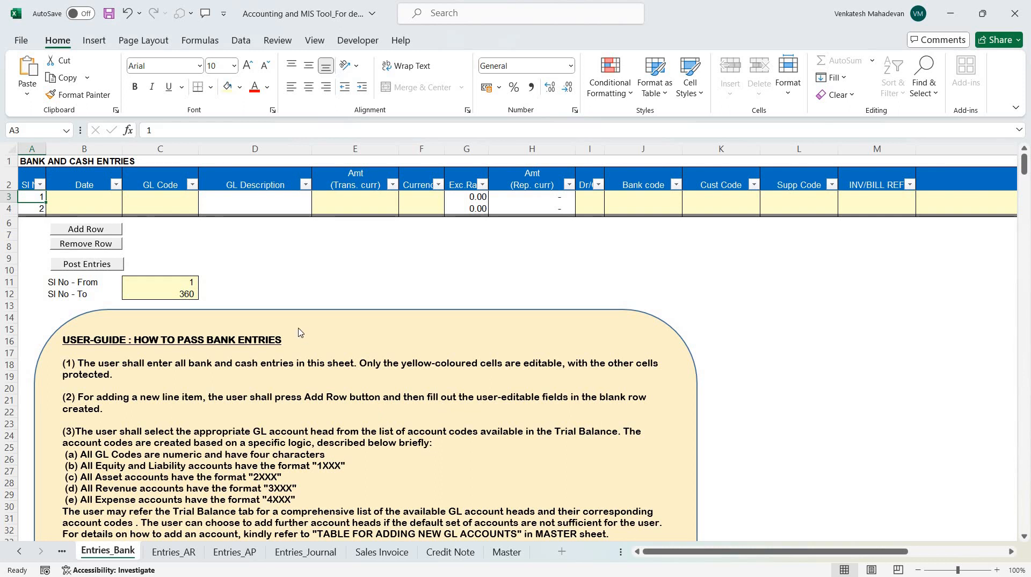
{"action": "key", "text": "ctrl+Page_Down"}
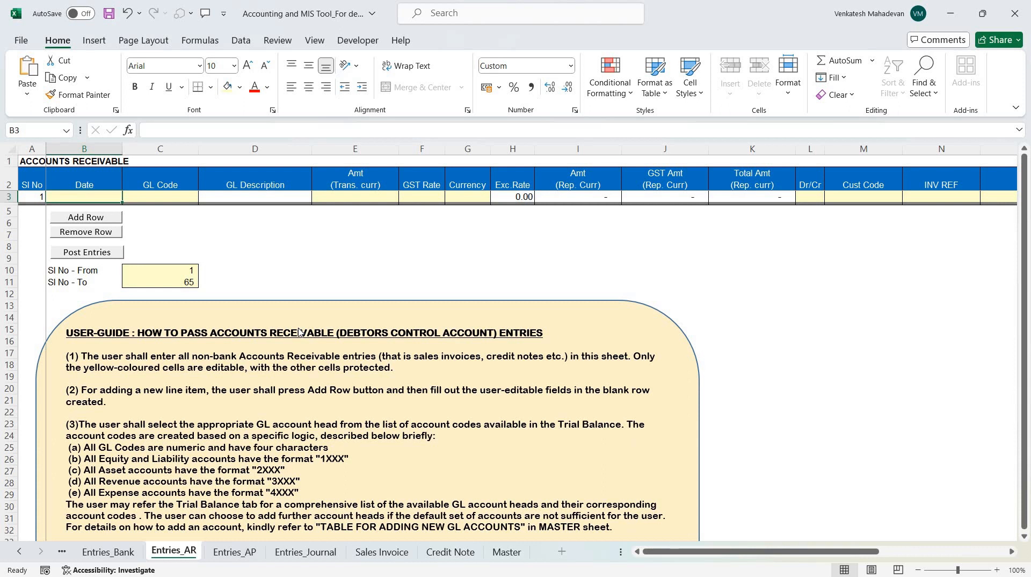
{"action": "key", "text": "ctrl+Page_Down"}
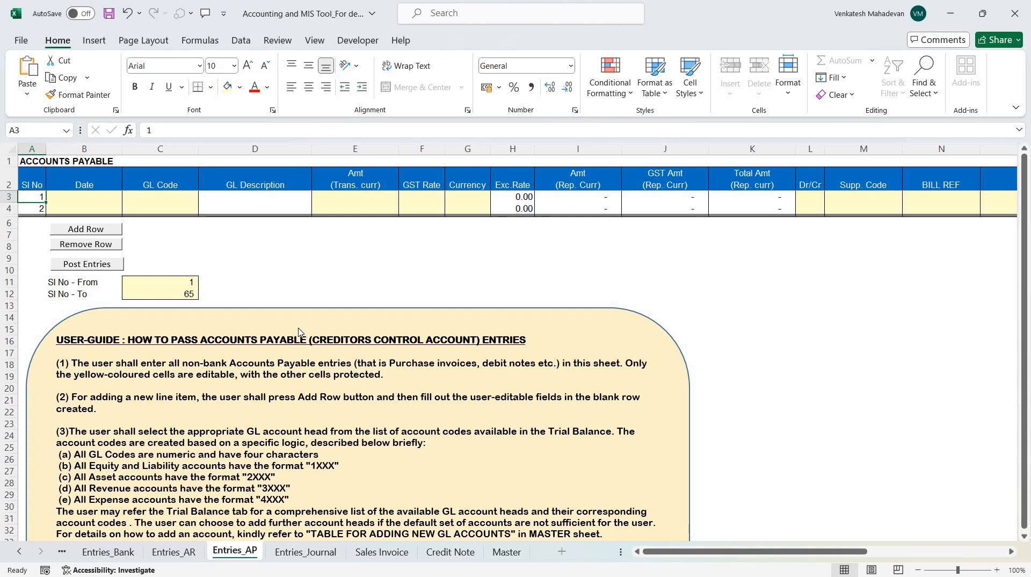
{"action": "key", "text": "ctrl+Page_Down"}
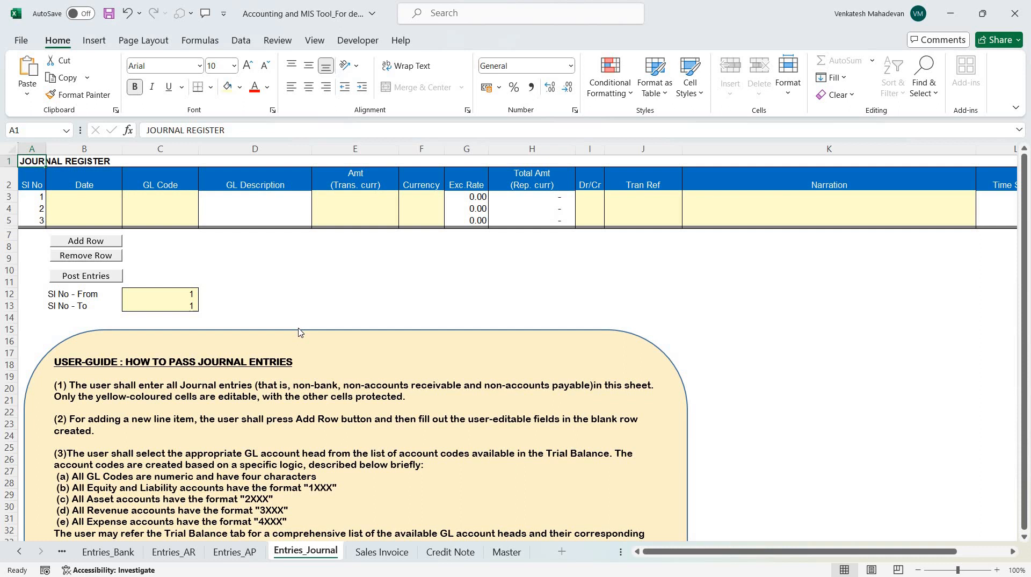
View the report sheets for the trial balance, suppliers and customers, P&L and balance sheet
{"action": "key", "text": "ctrl+Page_Up"}
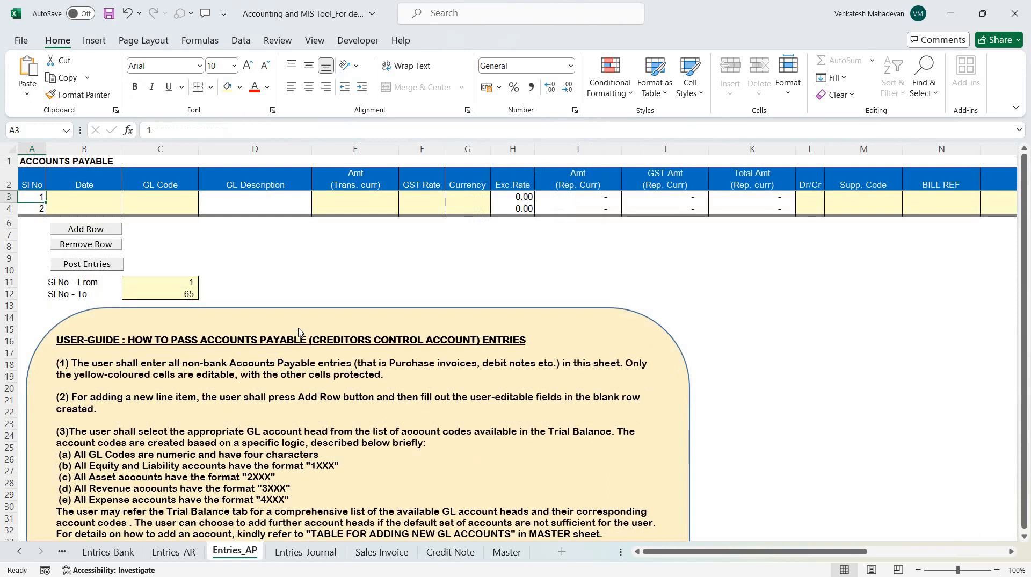
{"action": "key", "text": "ctrl+Page_Up"}
{"action": "key", "text": "ctrl+Page_Up"}
{"action": "key", "text": "ctrl+Page_Up"}
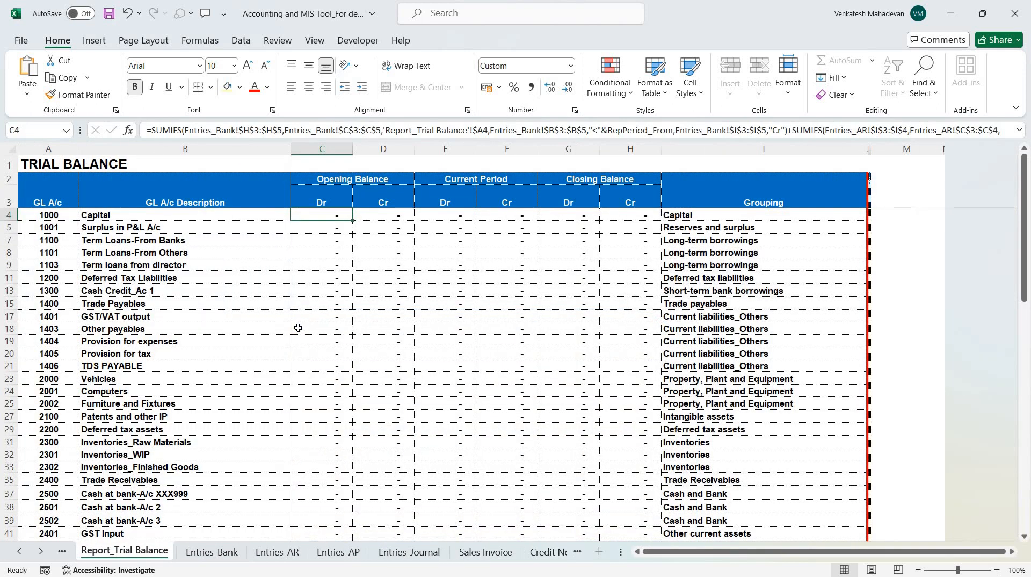
{"action": "key", "text": "ctrl+Page_Up"}
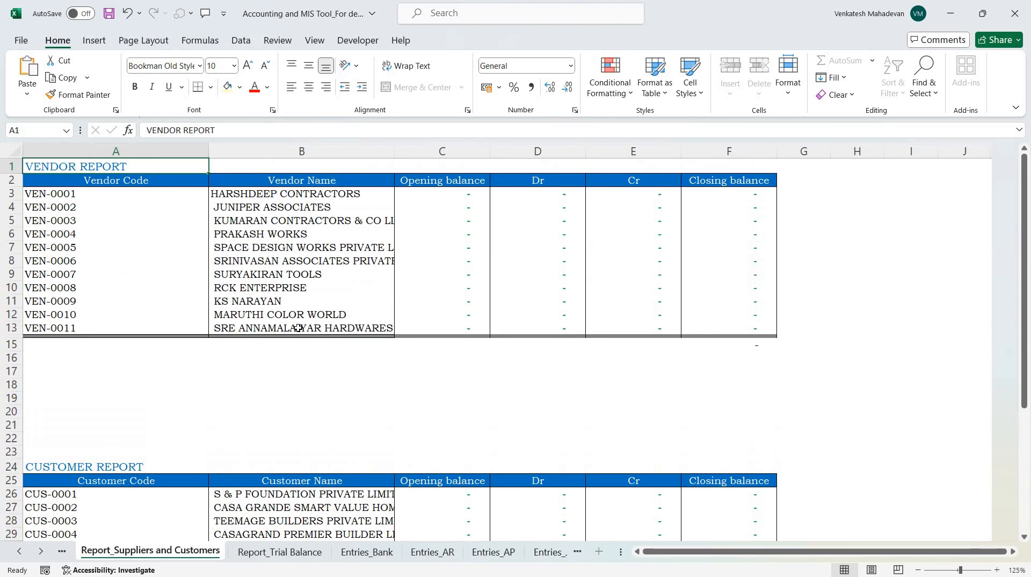
{"action": "key", "text": "ctrl+Page_Up"}
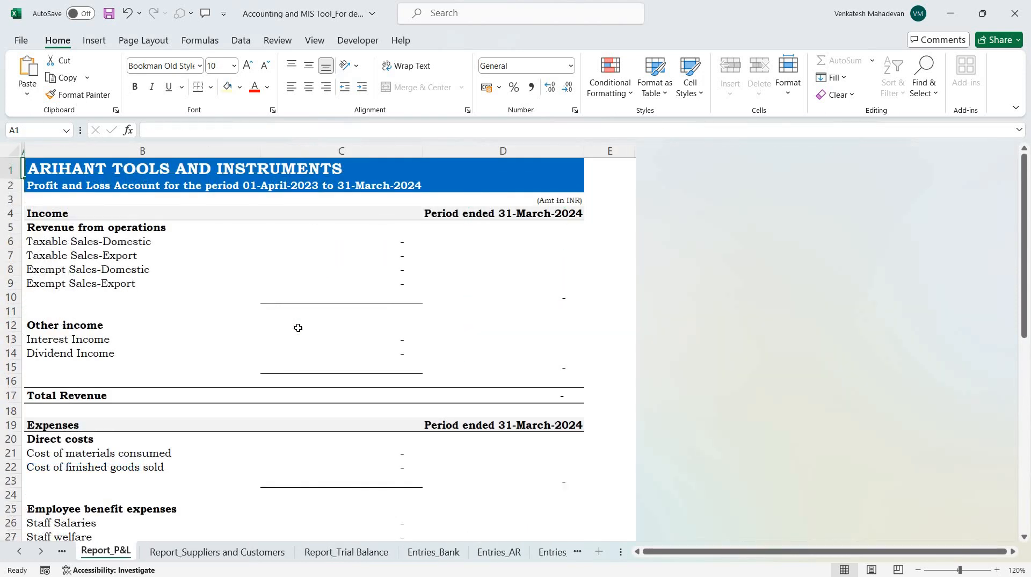
{"action": "key", "text": "ctrl+Page_Up"}
Return to the Master sheet and look through its register import sections down to the purchase register import
{"action": "key", "text": "ctrl+Page_Down"}
{"action": "key", "text": "ctrl+Page_Down"}
{"action": "key", "text": "ctrl+Page_Down"}
{"action": "key", "text": "ctrl+Page_Down"}
{"action": "key", "text": "ctrl+Page_Down"}
{"action": "key", "text": "ctrl+Page_Down"}
{"action": "key", "text": "ctrl+Page_Down"}
{"action": "key", "text": "ctrl+Page_Down"}
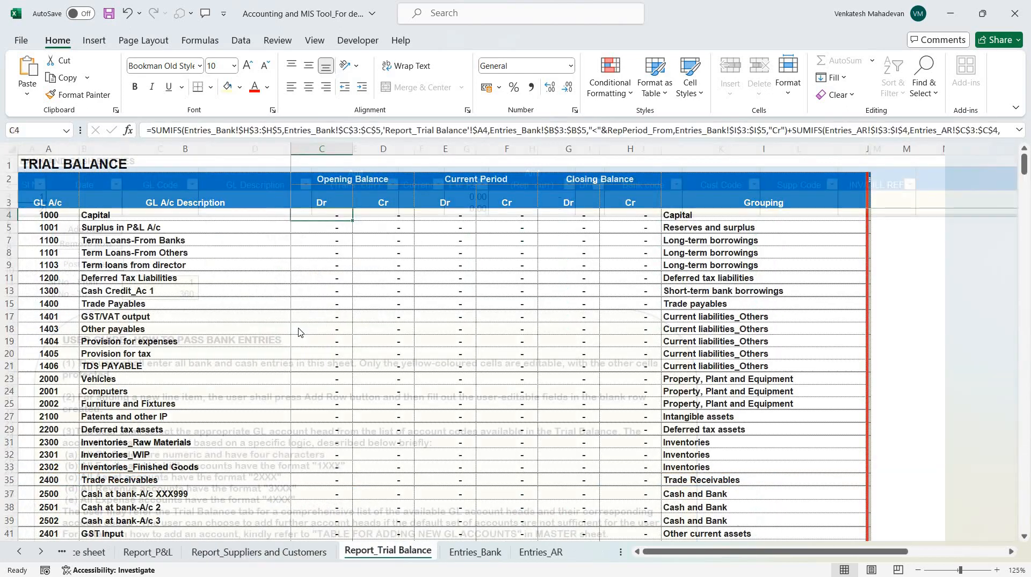
{"action": "key", "text": "ctrl+Page_Down"}
{"action": "key", "text": "ctrl+Page_Down"}
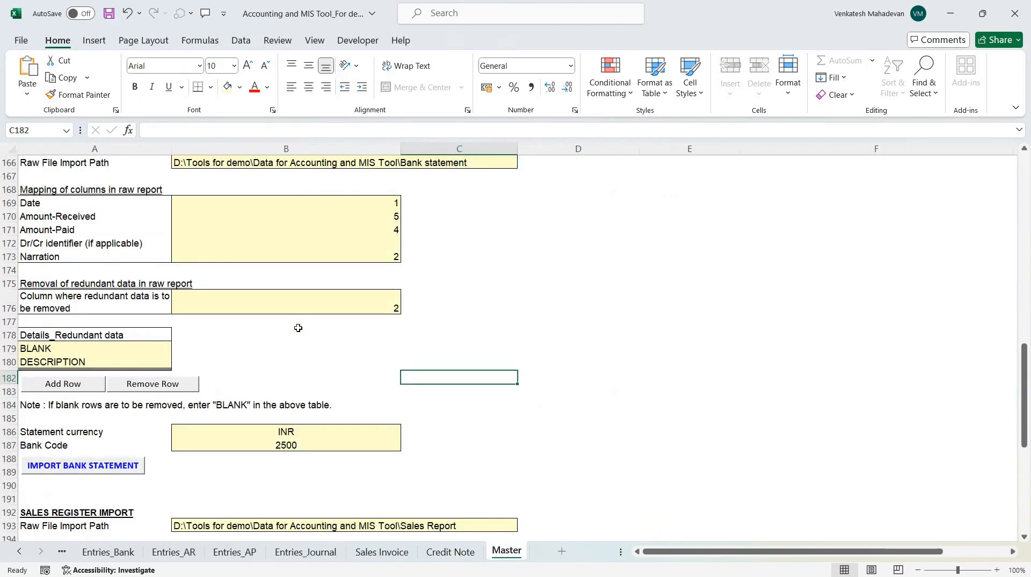
{"action": "key", "text": "Page_Down"}
{"action": "key", "text": "Page_Down"}
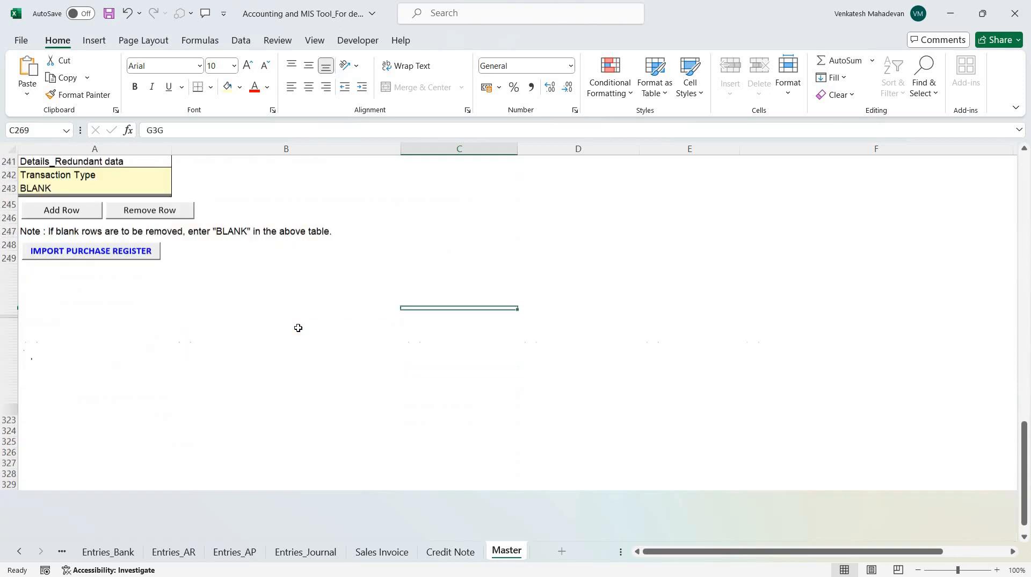
Look back over the customer master and the transactions report sections higher up on the Master sheet
{"action": "key", "text": "Page_Up"}
{"action": "key", "text": "Page_Up"}
{"action": "key", "text": "Page_Up"}
{"action": "key", "text": "Page_Up"}
{"action": "key", "text": "Page_Up"}
{"action": "key", "text": "Page_Up"}
{"action": "key", "text": "Page_Up"}
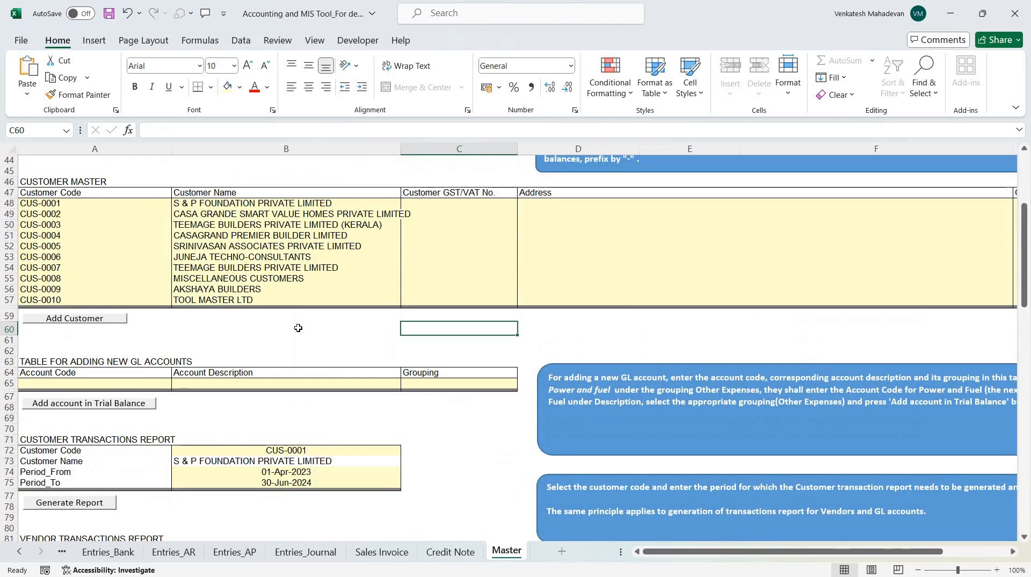
{"action": "key", "text": "Page_Down"}
{"action": "scroll", "coordinate": [298, 328], "scroll_direction": "up", "scroll_amount": 3}
{"action": "scroll", "coordinate": [298, 328], "scroll_direction": "down", "scroll_amount": 2}
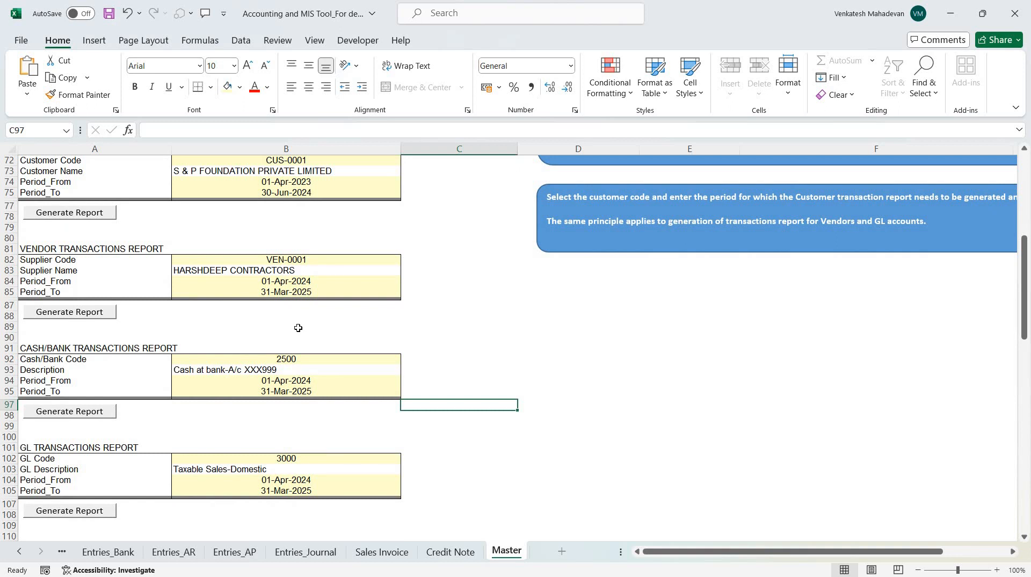
{"action": "scroll", "coordinate": [298, 327], "scroll_direction": "up", "scroll_amount": 15}
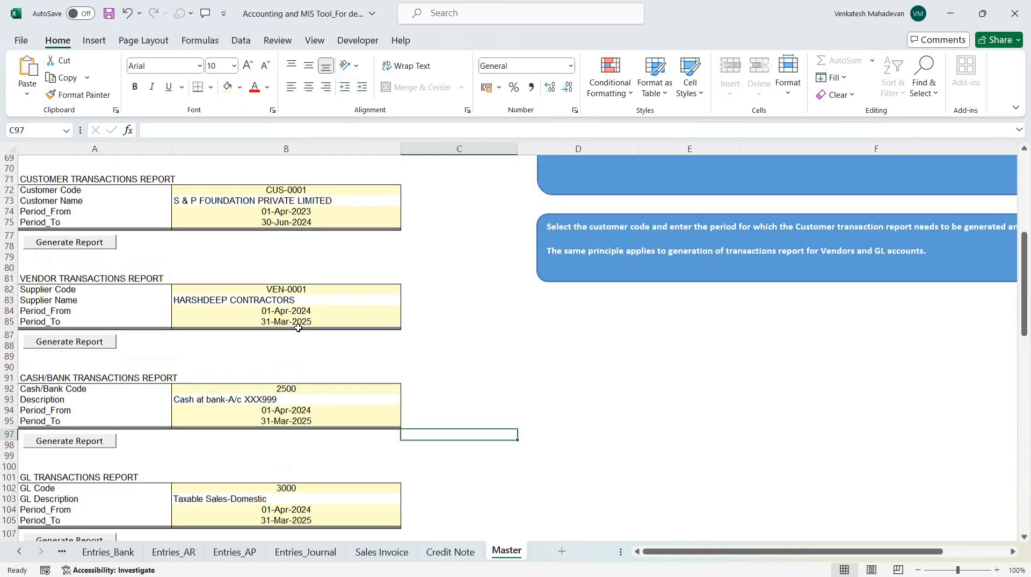
Enter ARIHANT TOOLS AND INSTRUMENTS as the company name on the Master sheet
{"action": "scroll", "coordinate": [299, 327], "scroll_direction": "up", "scroll_amount": 9}
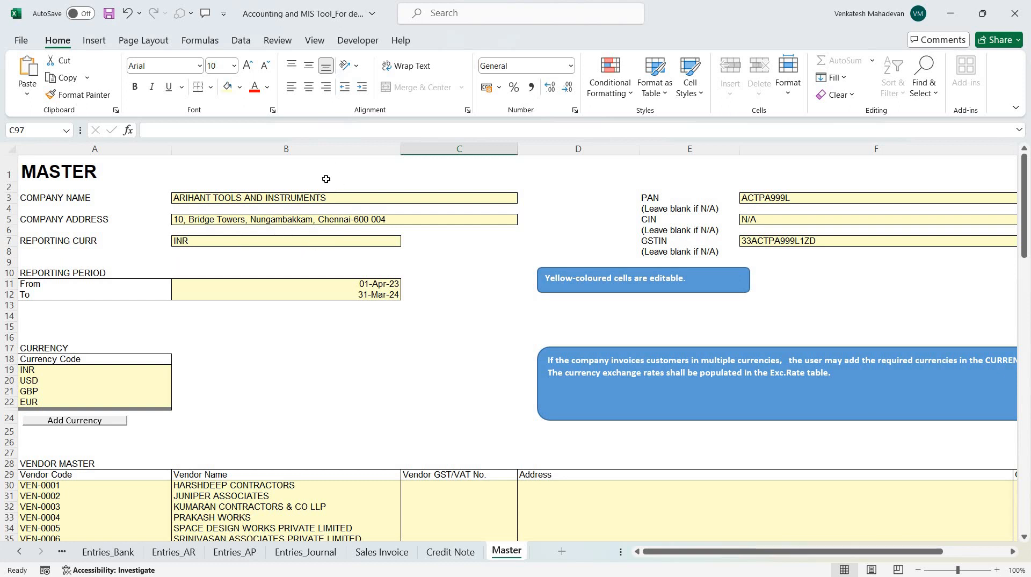
{"action": "left_click", "coordinate": [325, 198]}
{"action": "type", "text": "ari"}
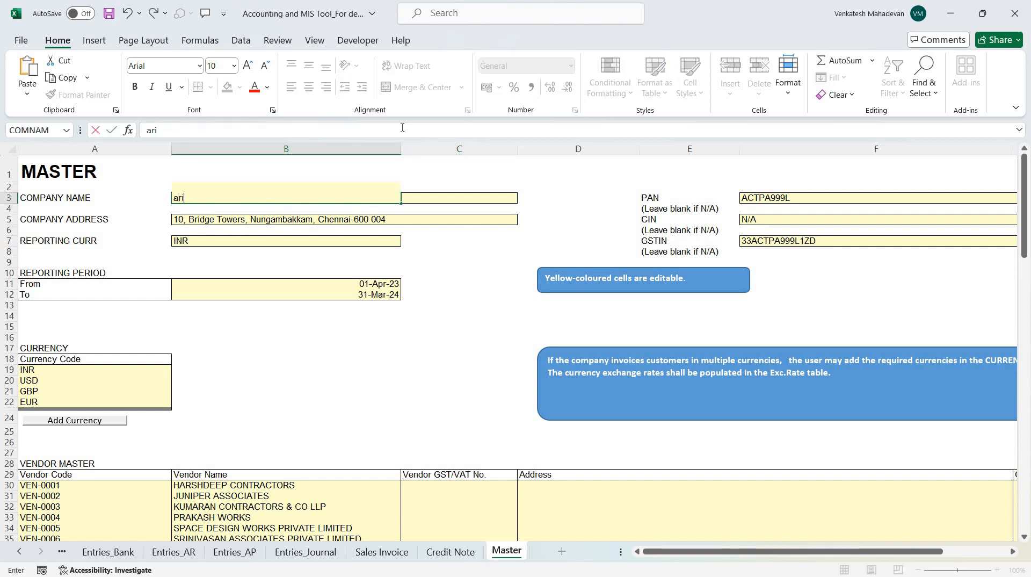
{"action": "type", "text": "hant"}
{"action": "key", "text": "BackSpace"}
{"action": "key", "text": "BackSpace"}
{"action": "key", "text": "BackSpace"}
{"action": "key", "text": "BackSpace"}
{"action": "key", "text": "BackSpace"}
{"action": "key", "text": "BackSpace"}
{"action": "type", "text": "ARIHANT TOOLS AND INSTRUMENTS"}
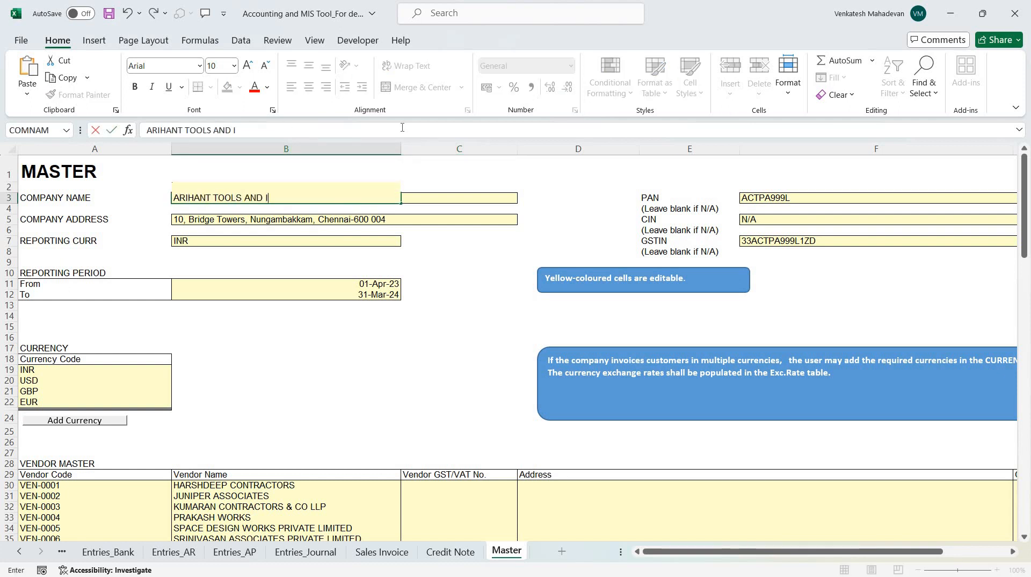
{"action": "key", "text": "Return"}
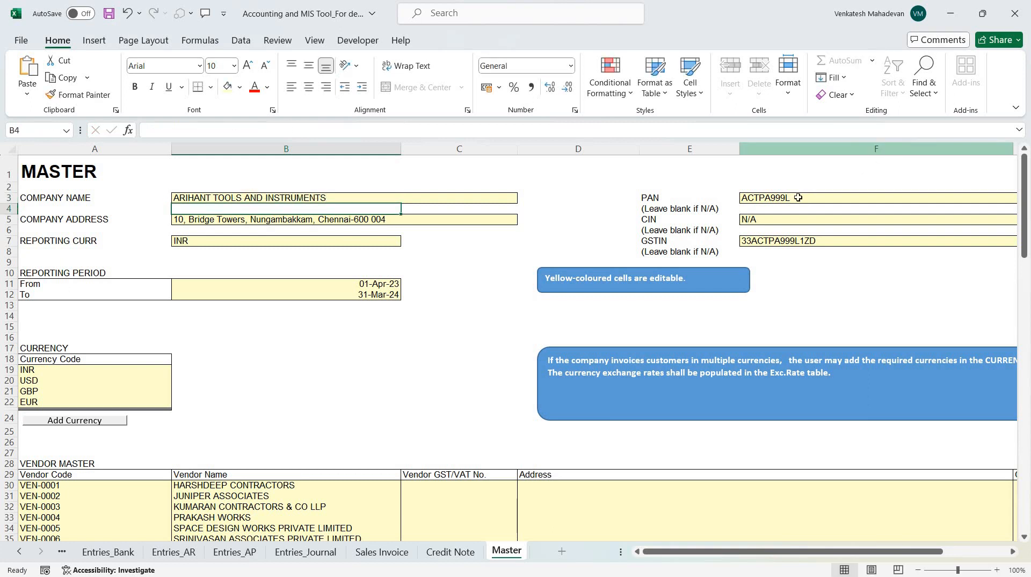
Look over the PAN, reporting currency and reporting period fields on the Master sheet
{"action": "left_click", "coordinate": [784, 200]}
{"action": "left_click", "coordinate": [783, 212]}
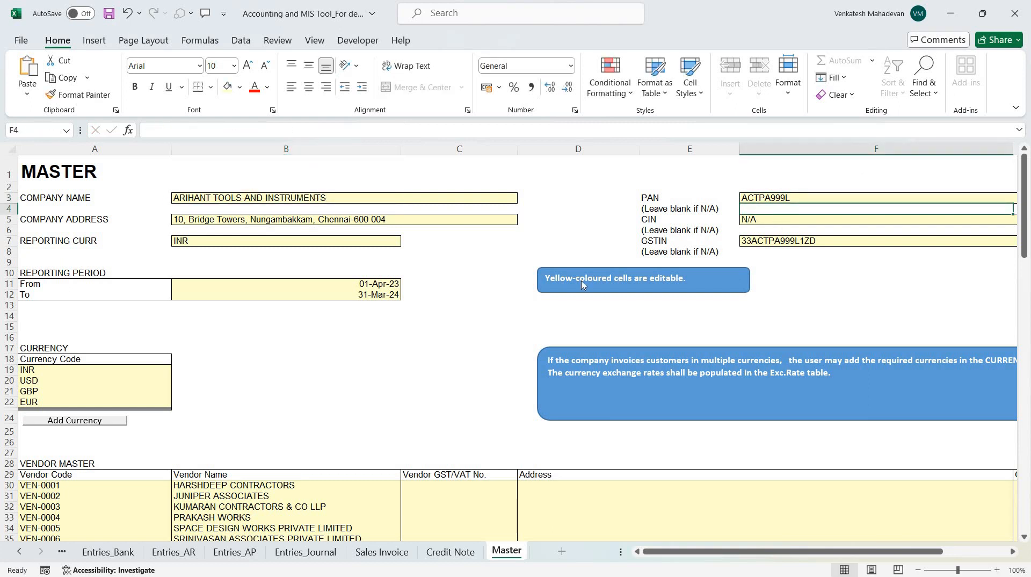
{"action": "left_click", "coordinate": [289, 243]}
{"action": "left_click", "coordinate": [282, 327]}
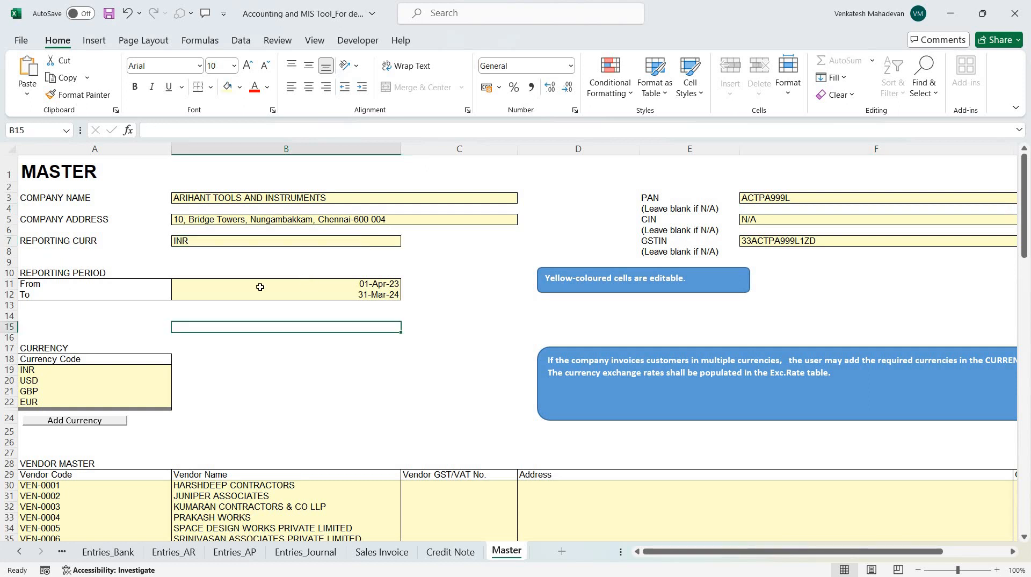
{"action": "left_click", "coordinate": [264, 284]}
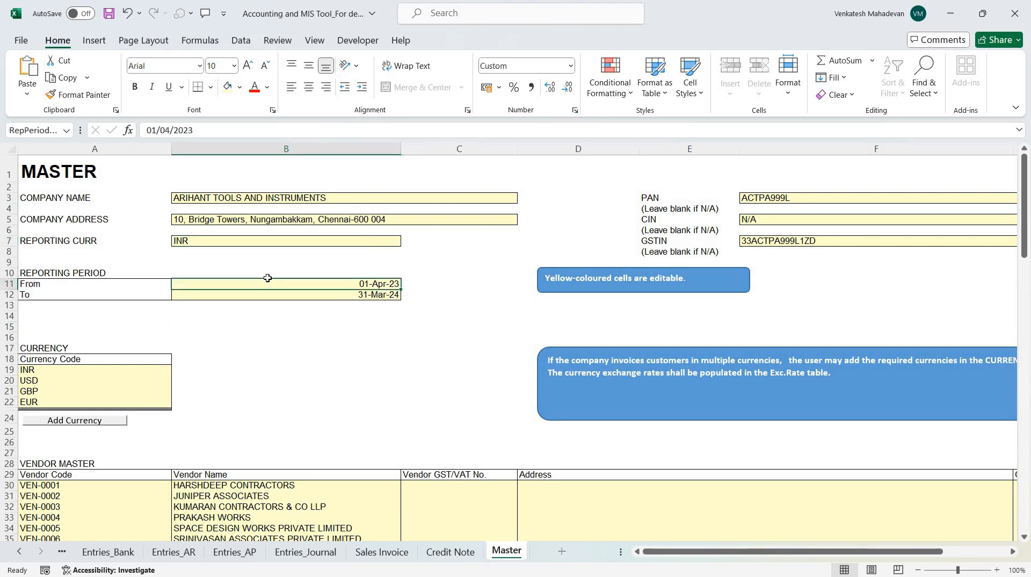
{"action": "key", "text": "shift+Down"}
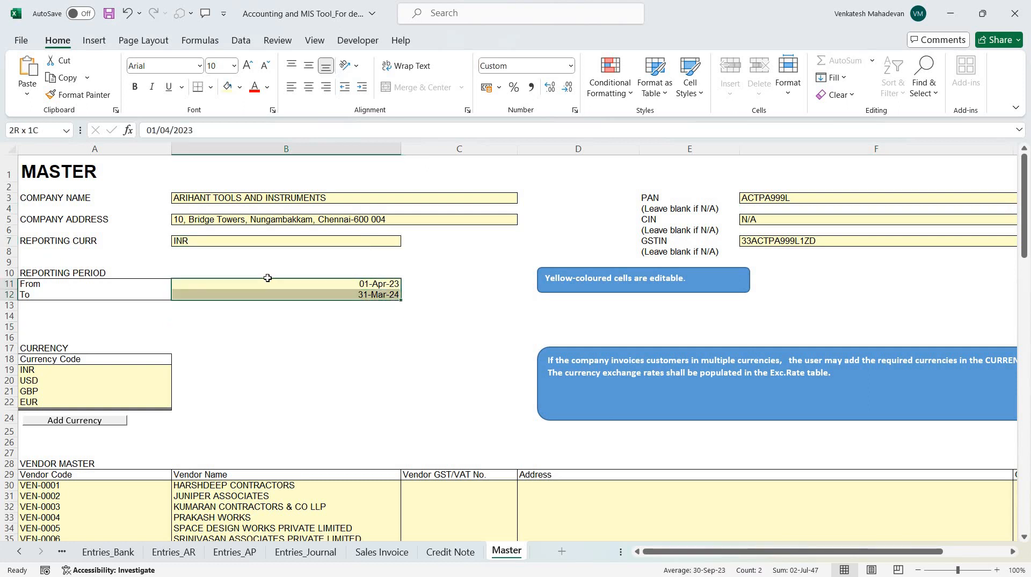
{"action": "key", "text": "Down"}
{"action": "key", "text": "Down"}
Examine the vendor master table's code, name and GST/VAT number columns
{"action": "scroll", "coordinate": [78, 294], "scroll_direction": "down", "scroll_amount": 5}
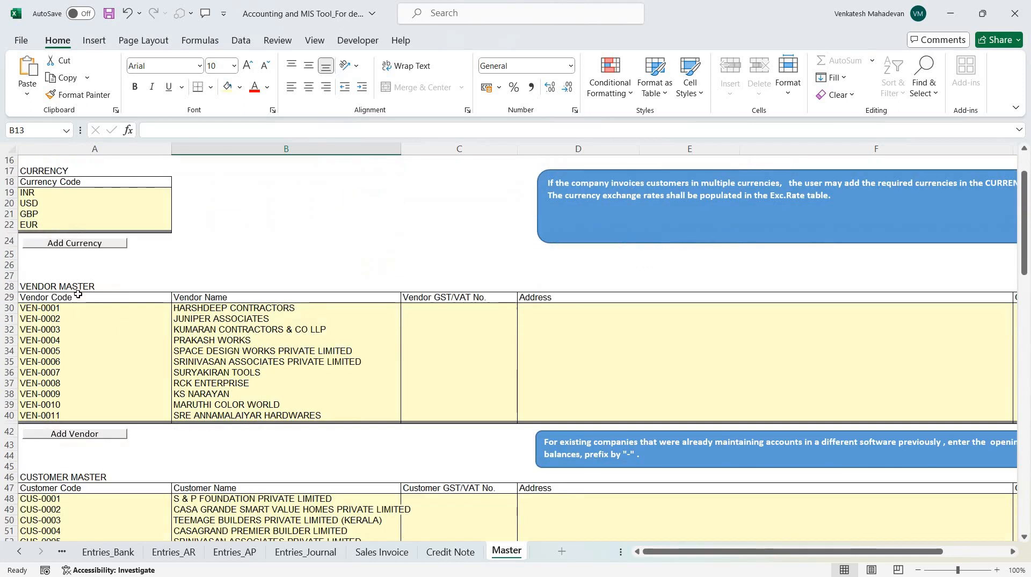
{"action": "left_click_drag", "start_coordinate": [78, 294], "coordinate": [512, 419]}
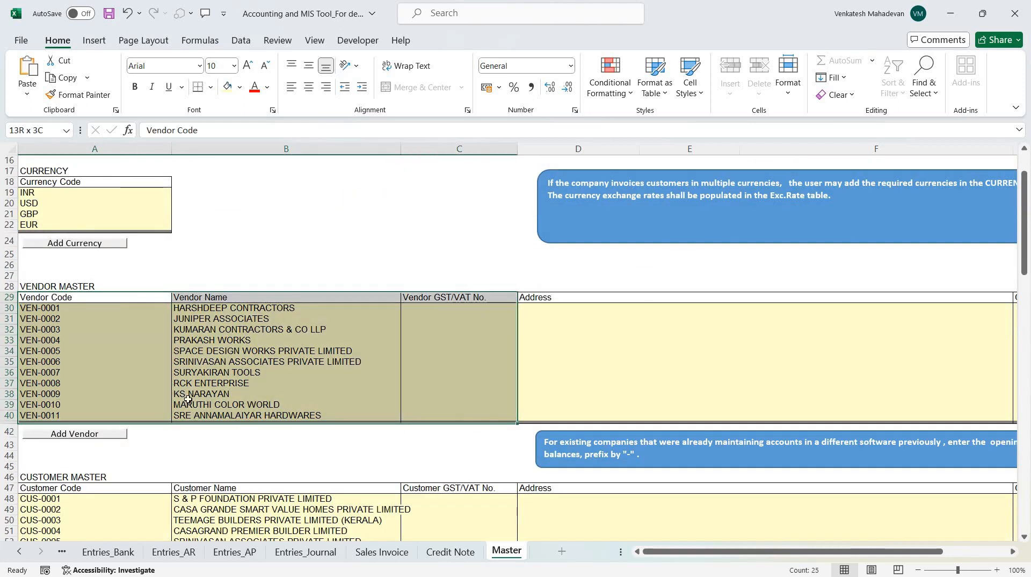
{"action": "left_click_drag", "start_coordinate": [188, 399], "coordinate": [187, 399]}
Add a new customer named TOOLS JUNCTION PVT LTD to the customer master
{"action": "scroll", "coordinate": [166, 400], "scroll_direction": "down", "scroll_amount": 6}
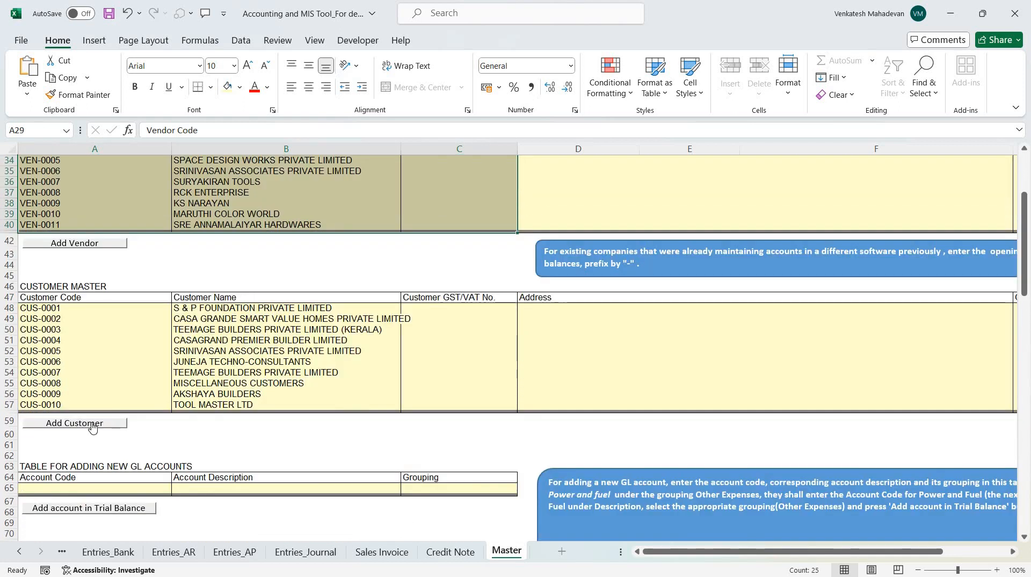
{"action": "left_click", "coordinate": [90, 424]}
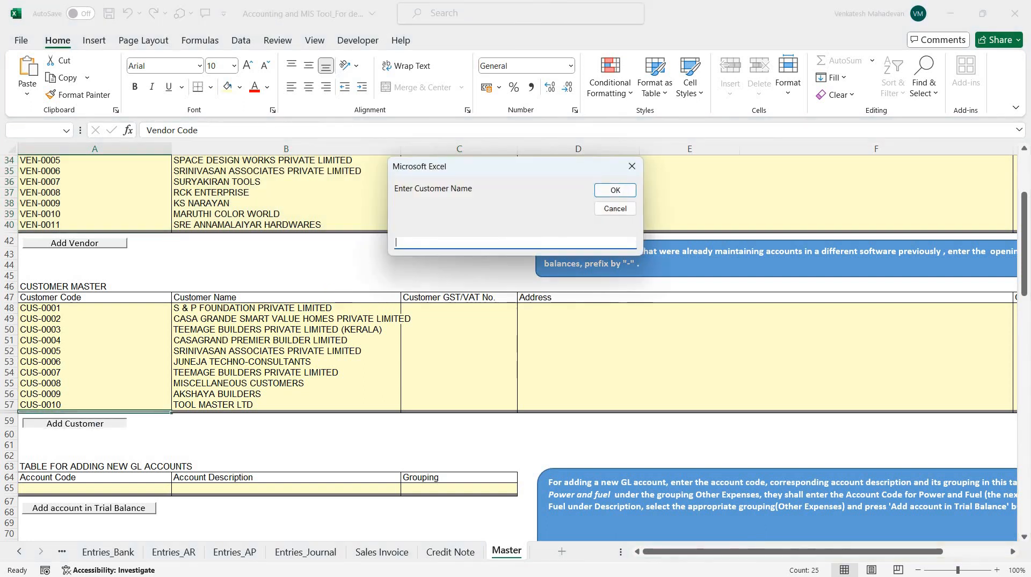
{"action": "type", "text": "TOOLS JUNCTION PVT LTD"}
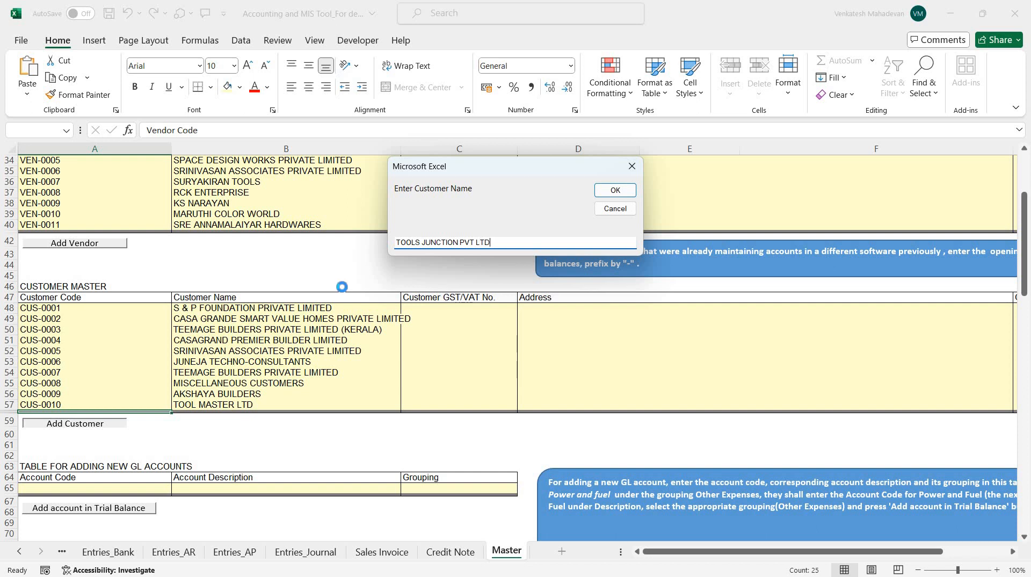
{"action": "key", "text": "Return"}
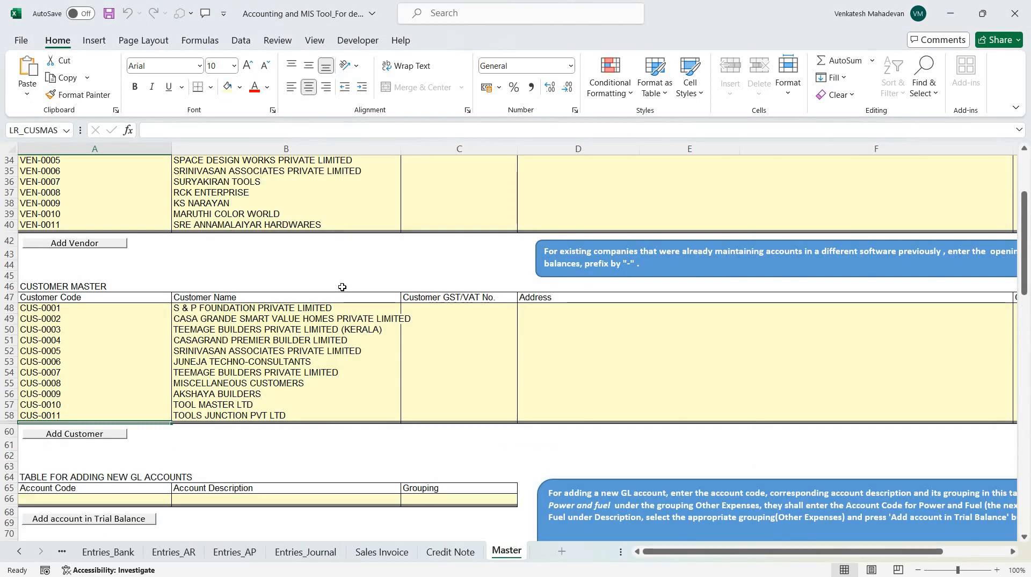
Examine the table for adding new GL accounts, including its blank account code entry
{"action": "scroll", "coordinate": [342, 287], "scroll_direction": "down", "scroll_amount": 5}
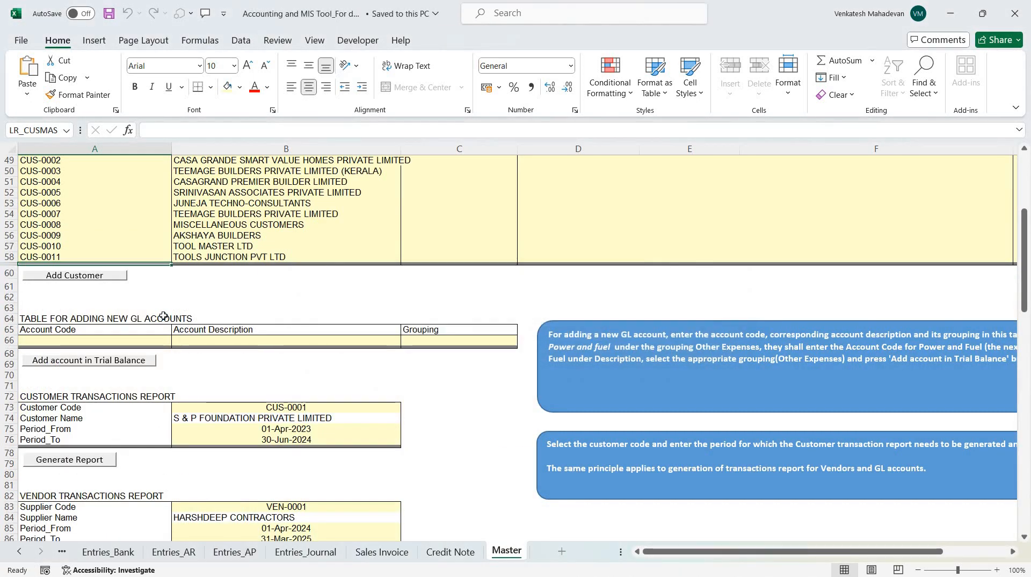
{"action": "left_click", "coordinate": [164, 316]}
{"action": "key", "text": "Down"}
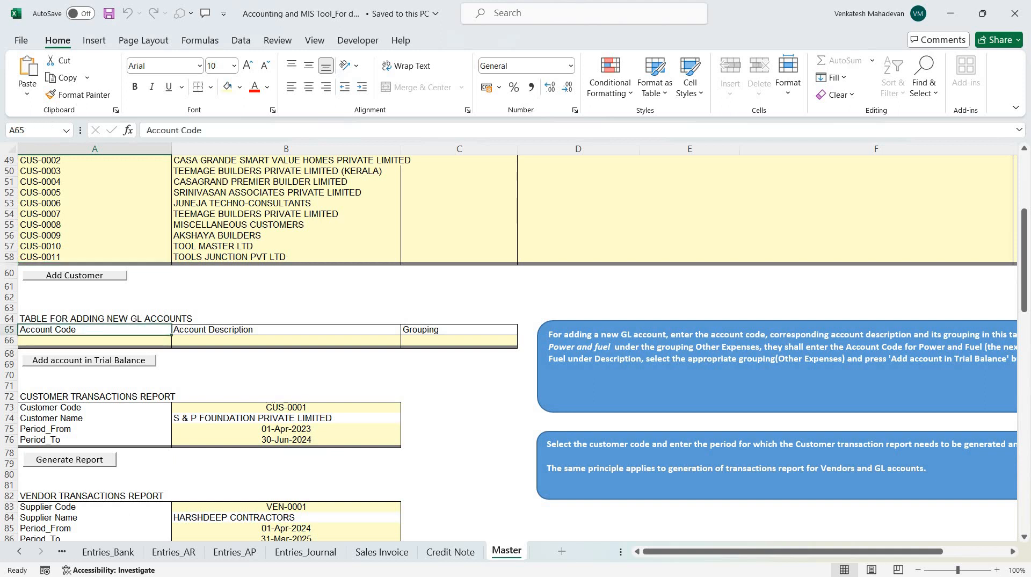
{"action": "key", "text": "Down"}
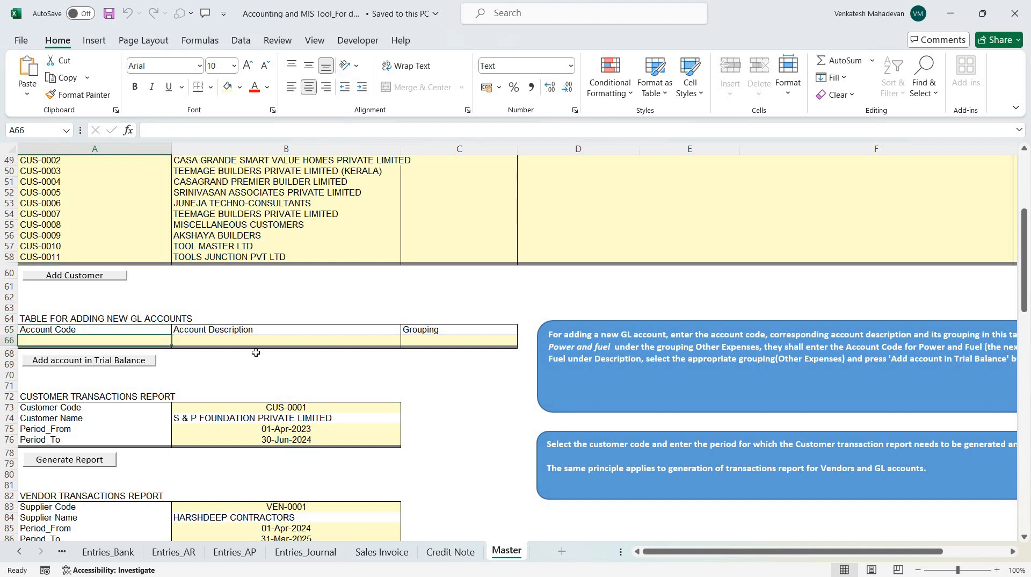
Look through the vendor, cash/bank and GL transactions report sections, highlighting each block in turn
{"action": "scroll", "coordinate": [256, 352], "scroll_direction": "down", "scroll_amount": 3}
{"action": "left_click_drag", "start_coordinate": [81, 300], "coordinate": [258, 389]}
{"action": "scroll", "coordinate": [259, 370], "scroll_direction": "down", "scroll_amount": 3}
{"action": "left_click_drag", "start_coordinate": [90, 295], "coordinate": [290, 384]}
{"action": "scroll", "coordinate": [92, 303], "scroll_direction": "down", "scroll_amount": 3}
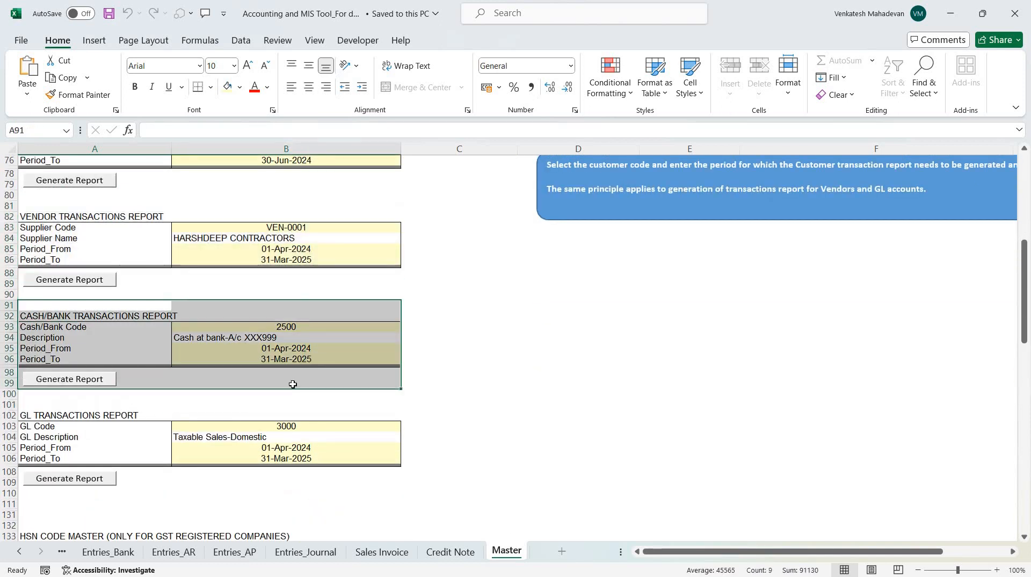
{"action": "scroll", "coordinate": [290, 376], "scroll_direction": "down", "scroll_amount": 2}
{"action": "left_click_drag", "start_coordinate": [91, 348], "coordinate": [264, 437]}
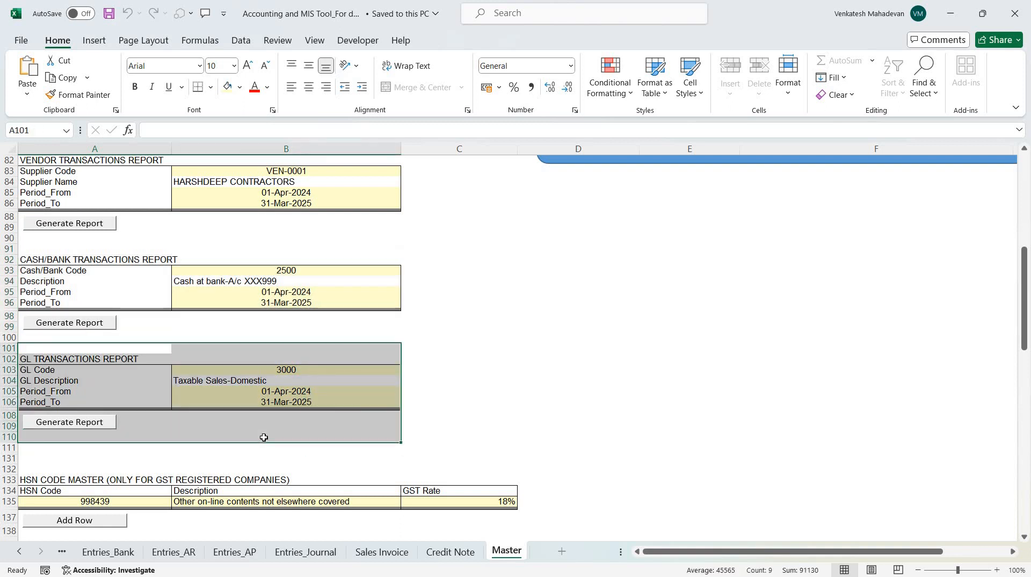
Highlight the bank statement import settings, then switch to the Bank statement workbook to view its transaction columns
{"action": "scroll", "coordinate": [263, 437], "scroll_direction": "down", "scroll_amount": 15}
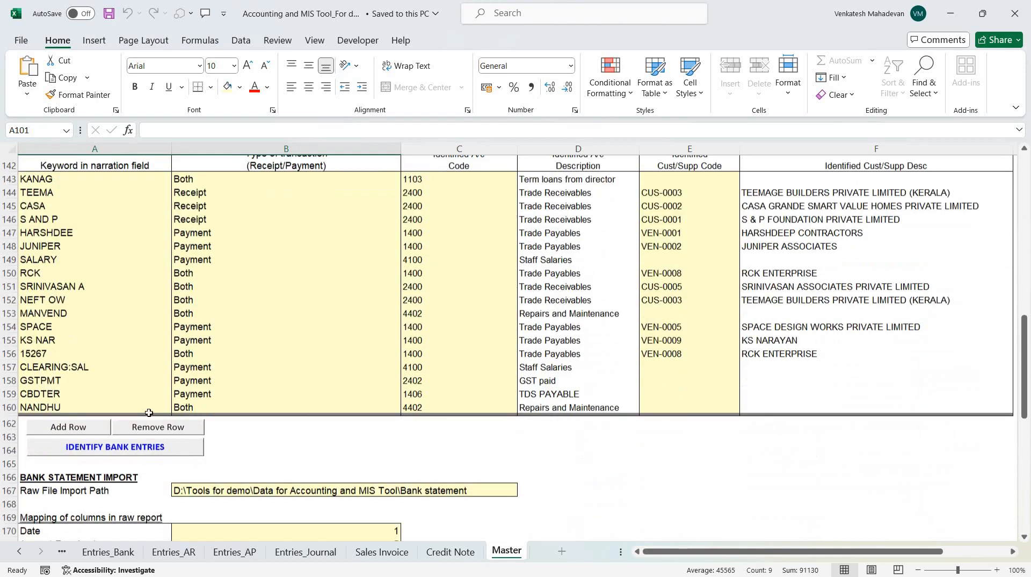
{"action": "scroll", "coordinate": [149, 413], "scroll_direction": "down", "scroll_amount": 4}
{"action": "left_click_drag", "start_coordinate": [75, 313], "coordinate": [325, 502]}
{"action": "key", "text": "alt+Tab"}
{"action": "scroll", "coordinate": [242, 365], "scroll_direction": "down", "scroll_amount": 2}
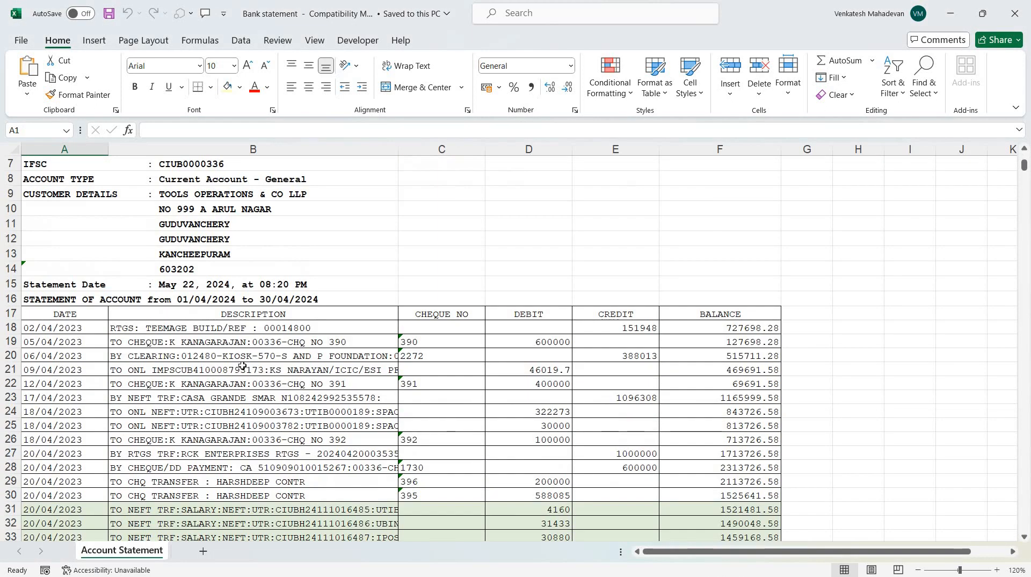
Return to the Master sheet and highlight the whole bank transaction identifier rules table
{"action": "key", "text": "alt+Tab"}
{"action": "scroll", "coordinate": [201, 336], "scroll_direction": "up", "scroll_amount": 5}
{"action": "left_click_drag", "start_coordinate": [94, 199], "coordinate": [95, 414]}
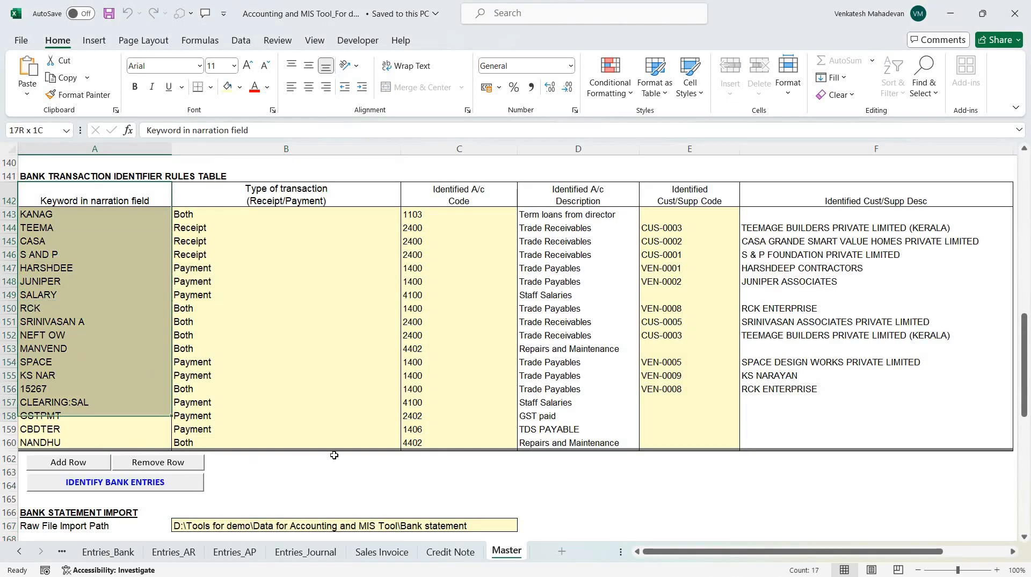
{"action": "left_click_drag", "start_coordinate": [334, 455], "coordinate": [680, 459]}
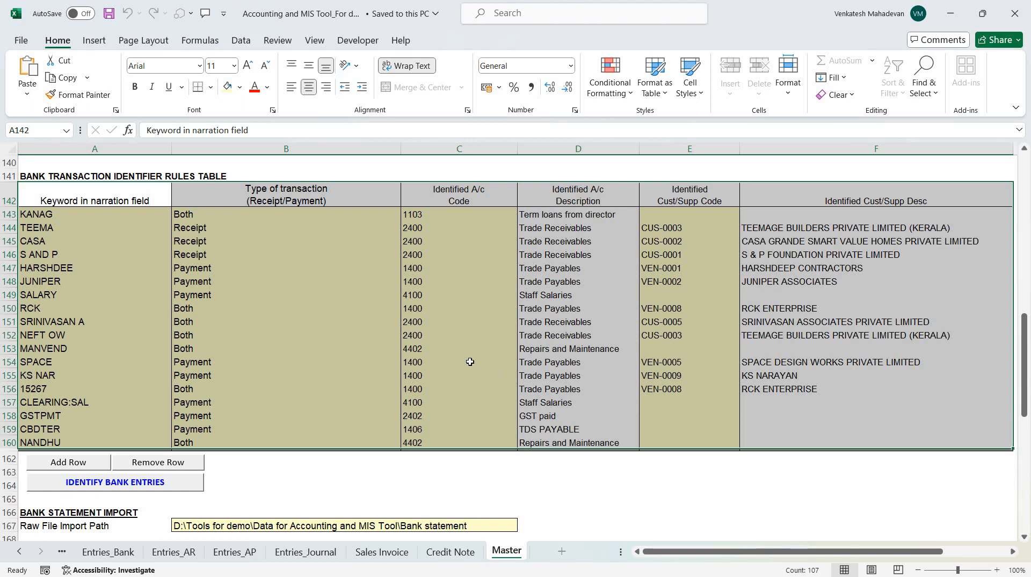
Switch to the Bank statement workbook and examine the credit and debit columns and the account header rows
{"action": "key", "text": "alt+Tab"}
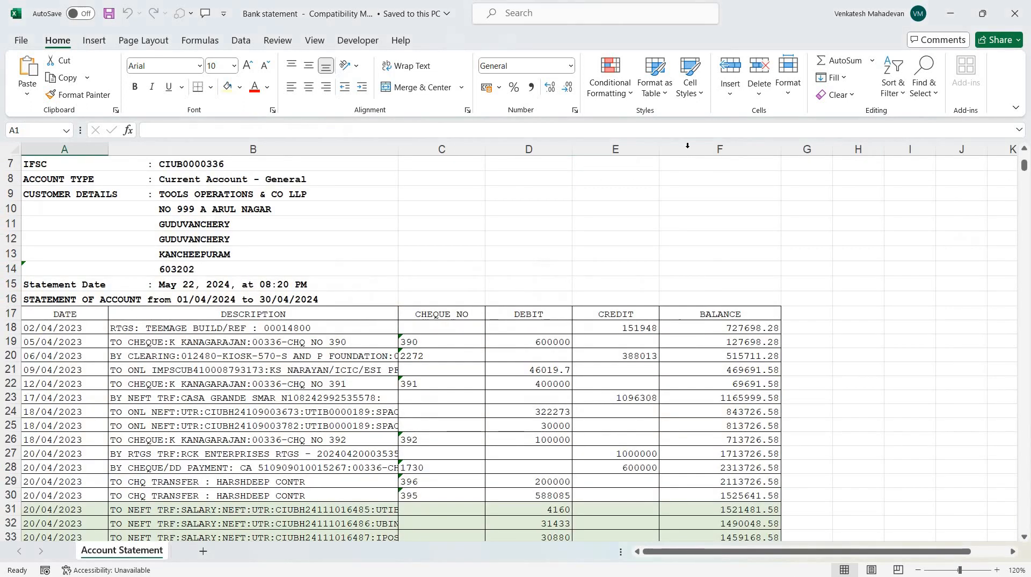
{"action": "left_click_drag", "start_coordinate": [615, 148], "coordinate": [529, 149]}
{"action": "left_click", "coordinate": [528, 148]}
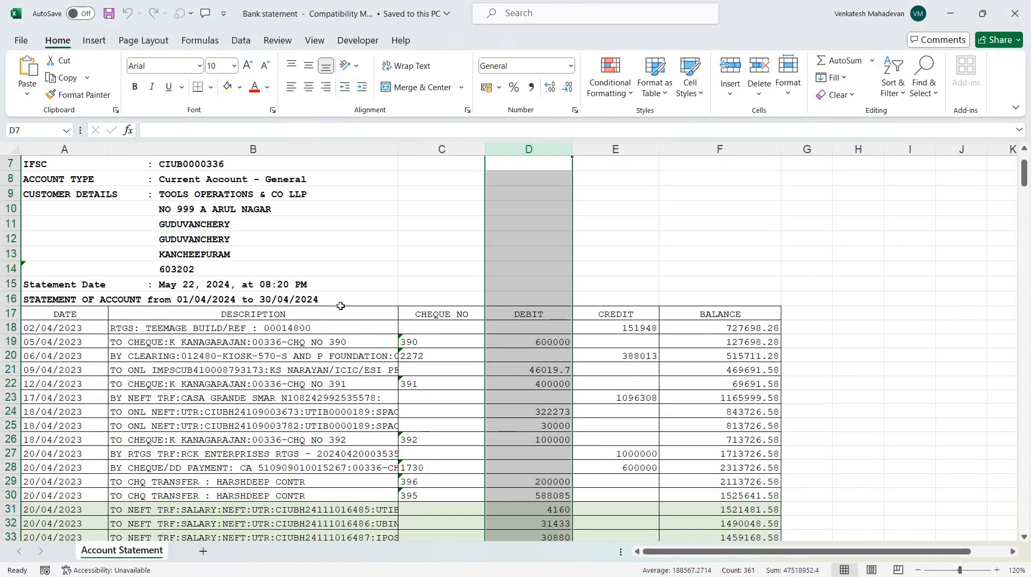
{"action": "scroll", "coordinate": [331, 322], "scroll_direction": "down", "scroll_amount": 6}
{"action": "scroll", "coordinate": [323, 337], "scroll_direction": "up", "scroll_amount": 8}
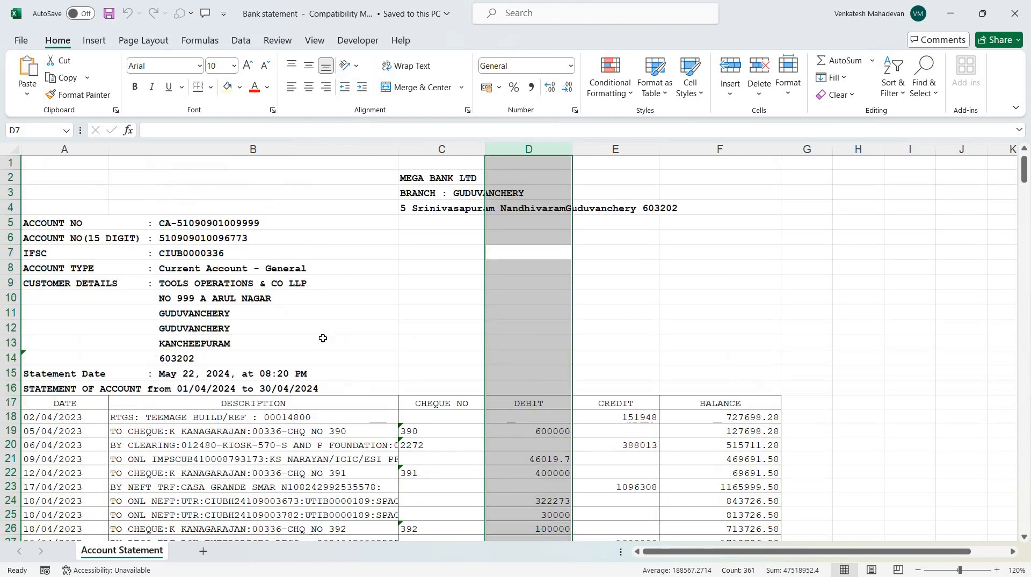
{"action": "left_click", "coordinate": [225, 311]}
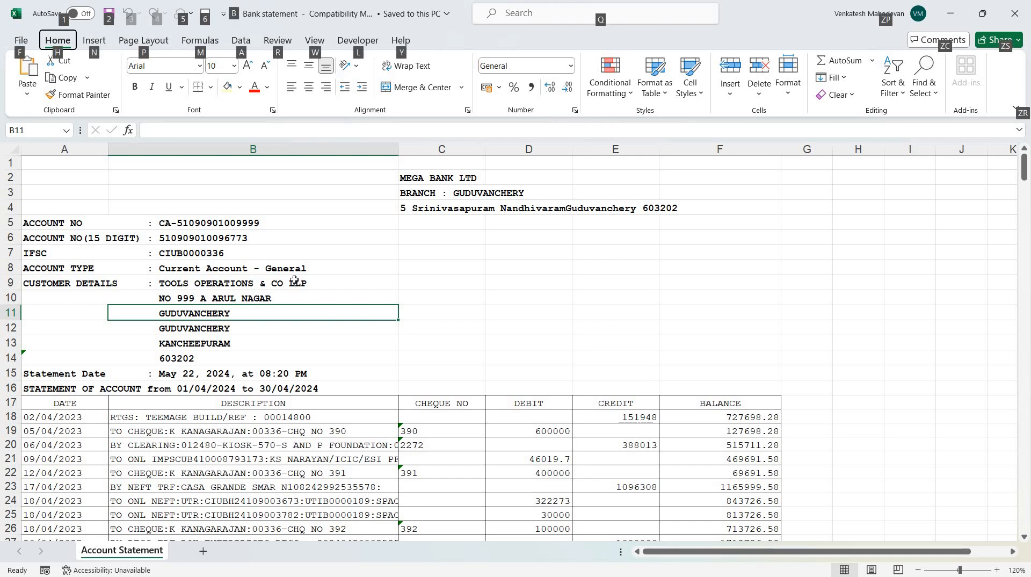
Compare the bank statement with the identifier rules table, highlighting all rule rows from KANAG to NANDHU
{"action": "key", "text": "alt+Tab"}
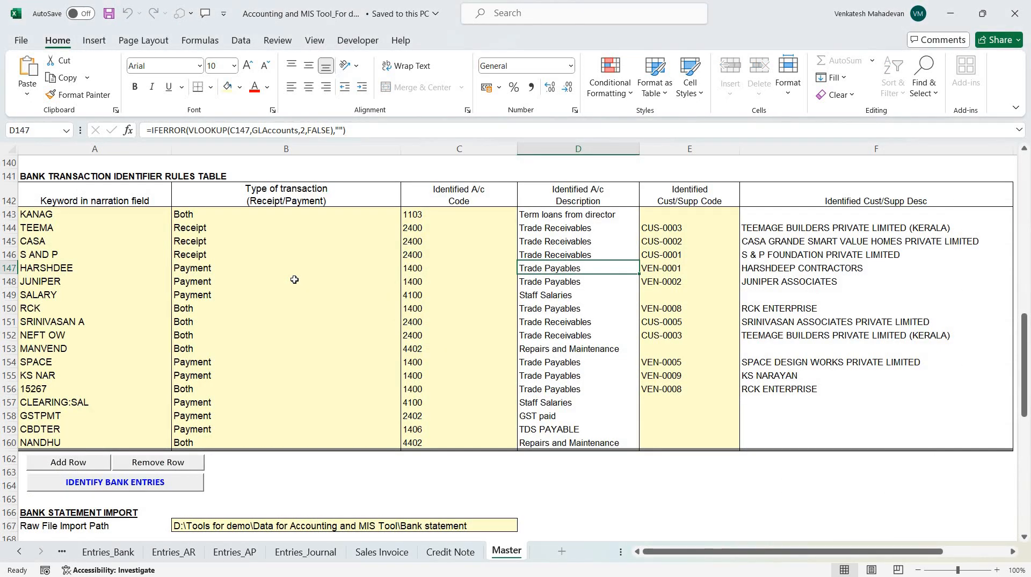
{"action": "key", "text": "alt"}
{"action": "key", "text": "alt+Tab"}
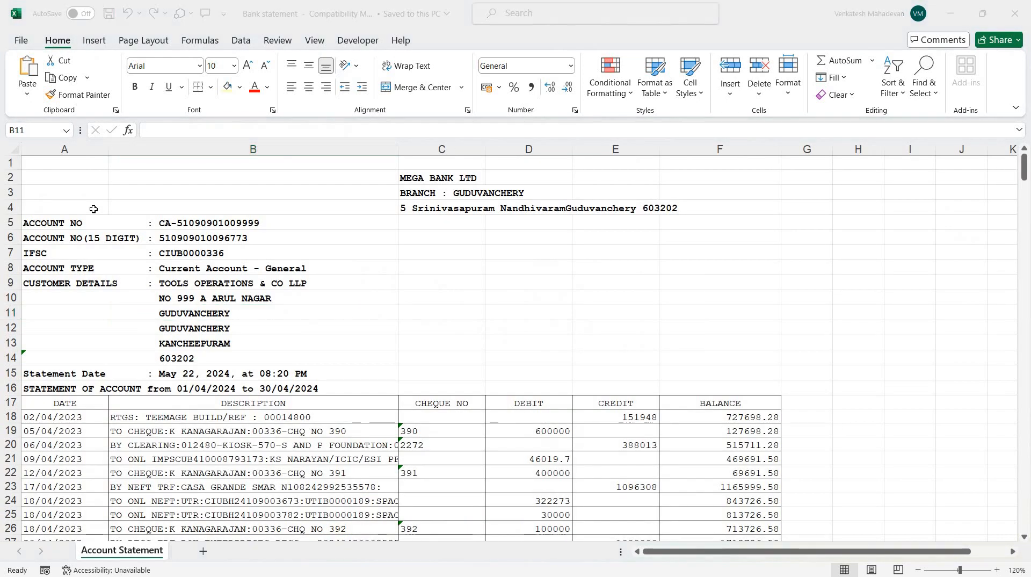
{"action": "key", "text": "alt+Tab"}
{"action": "left_click_drag", "start_coordinate": [95, 213], "coordinate": [773, 449]}
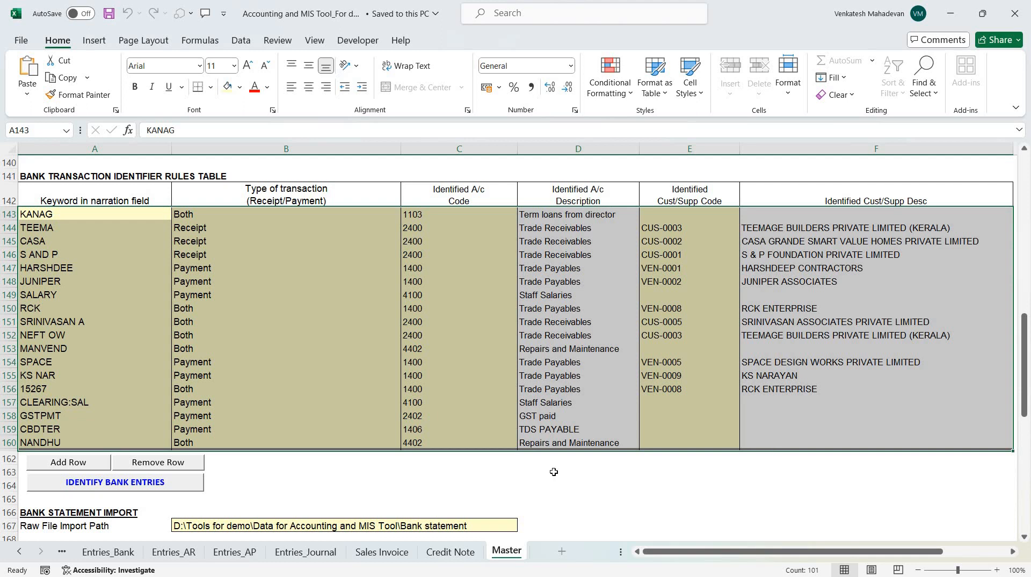
{"action": "left_click", "coordinate": [500, 363]}
Check the raw file import path of the bank statement import against the Data for Accounting and MIS Tool folder
{"action": "scroll", "coordinate": [497, 399], "scroll_direction": "down", "scroll_amount": 3}
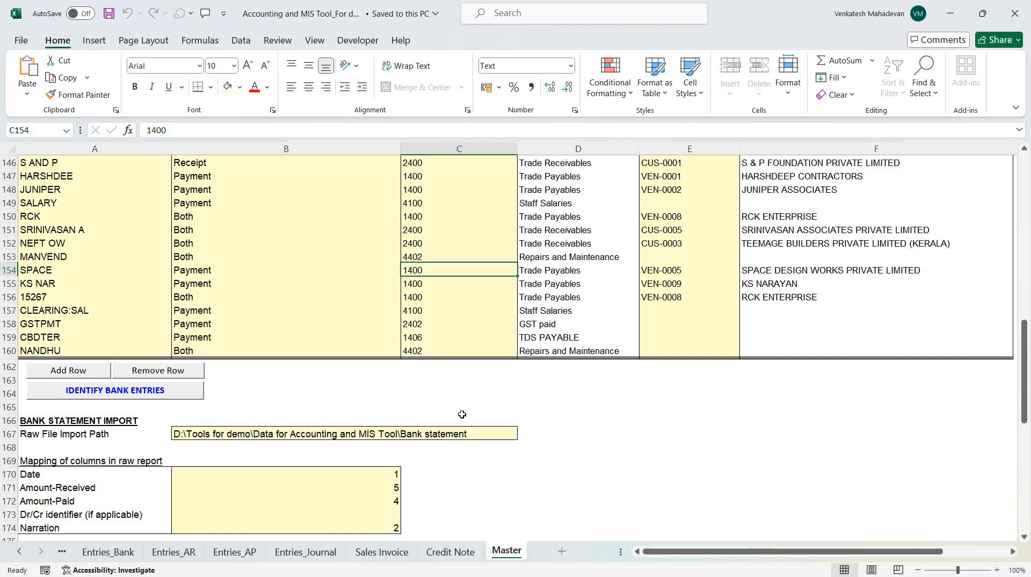
{"action": "scroll", "coordinate": [461, 414], "scroll_direction": "up", "scroll_amount": 10}
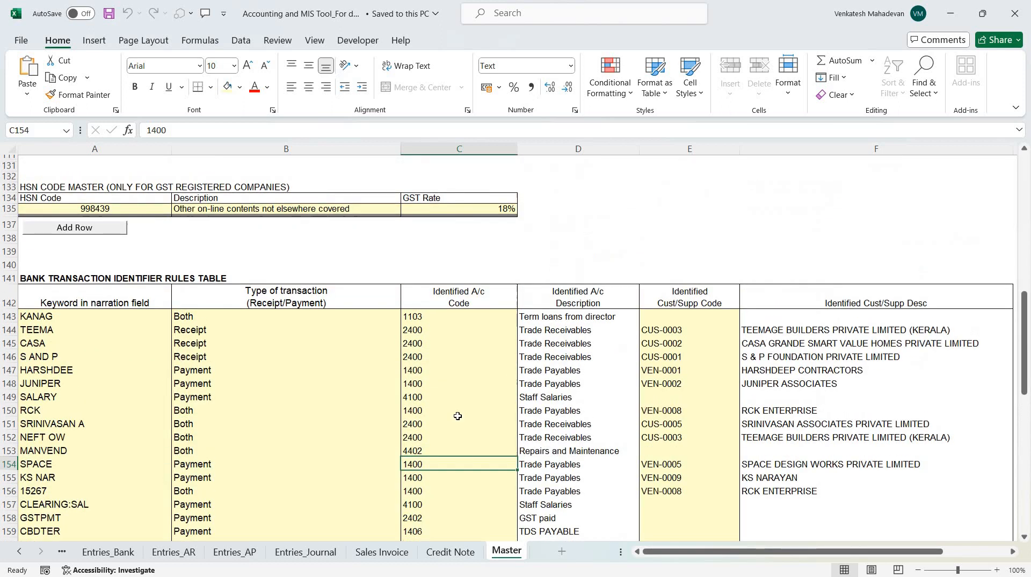
{"action": "scroll", "coordinate": [191, 281], "scroll_direction": "down", "scroll_amount": 11}
{"action": "left_click", "coordinate": [191, 272]}
{"action": "key", "text": "alt+Tab"}
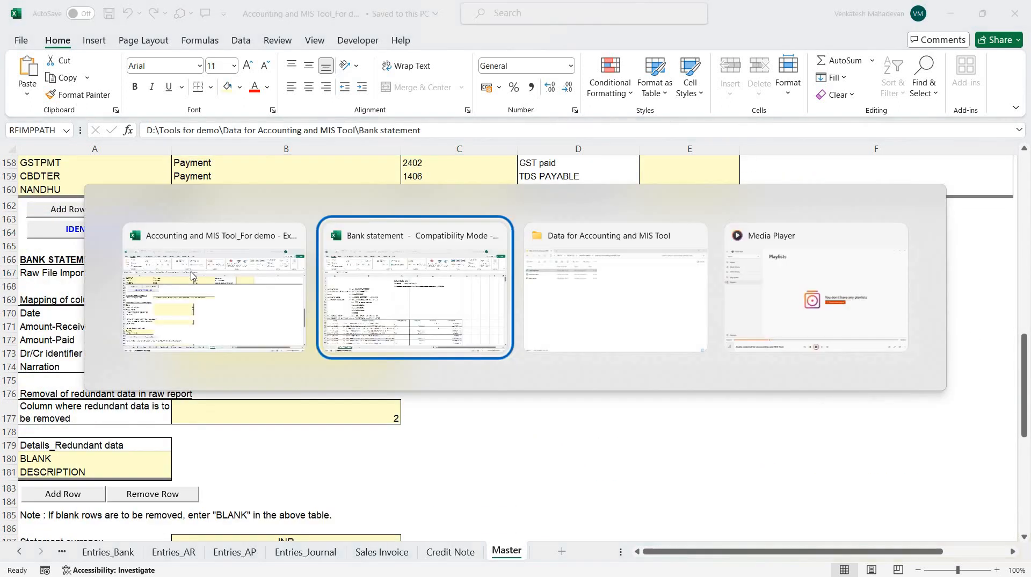
{"action": "key", "text": "Tab"}
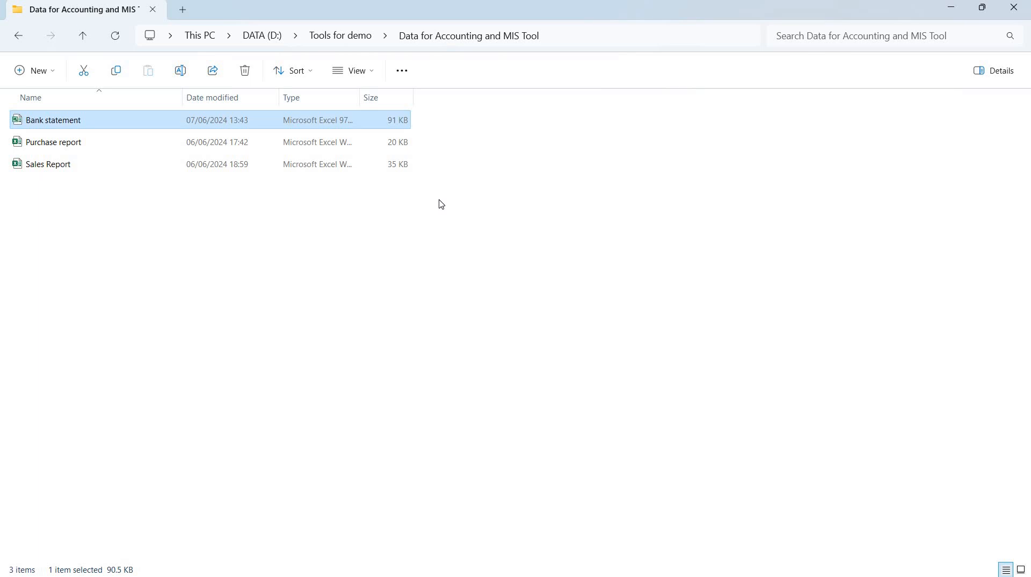
{"action": "key", "text": "alt+Tab"}
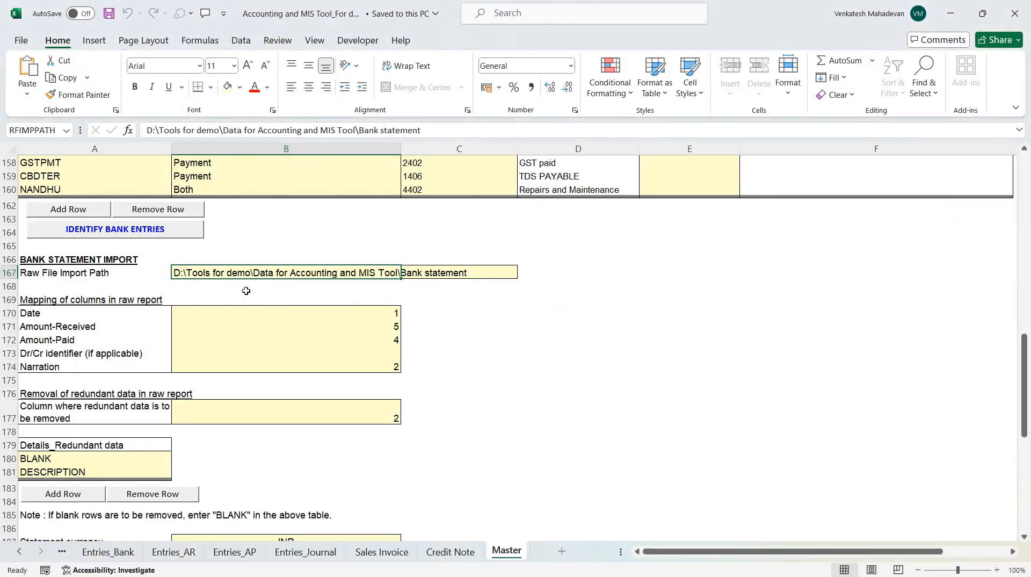
Clear the bank statement import's raw file path and its column mapping values on the Master sheet
{"action": "key", "text": "Delete"}
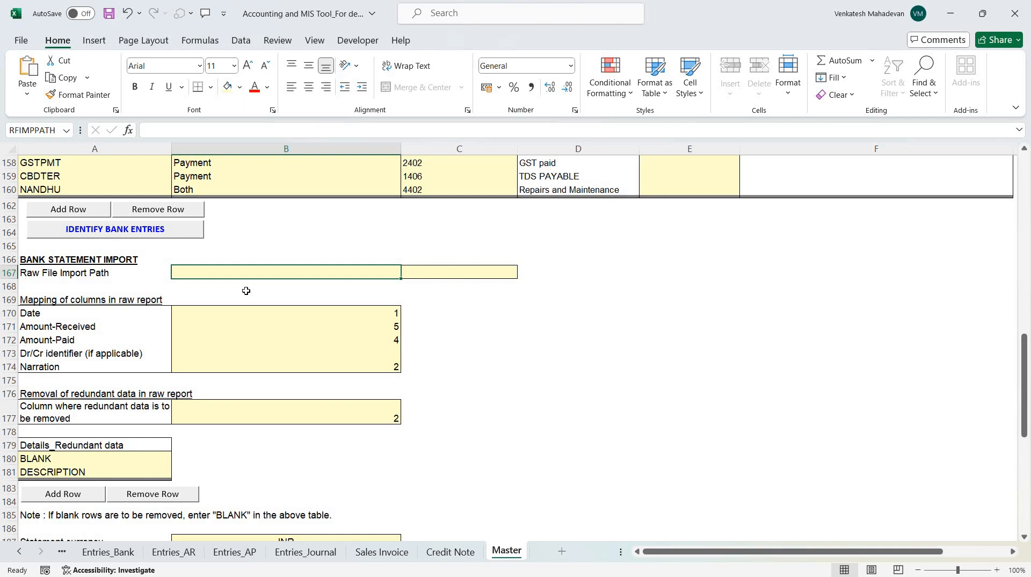
{"action": "key", "text": "Down"}
{"action": "key", "text": "Down"}
{"action": "key", "text": "Down"}
{"action": "key", "text": "shift+Down"}
{"action": "key", "text": "shift+Down"}
{"action": "key", "text": "shift+Down"}
{"action": "key", "text": "shift+Down"}
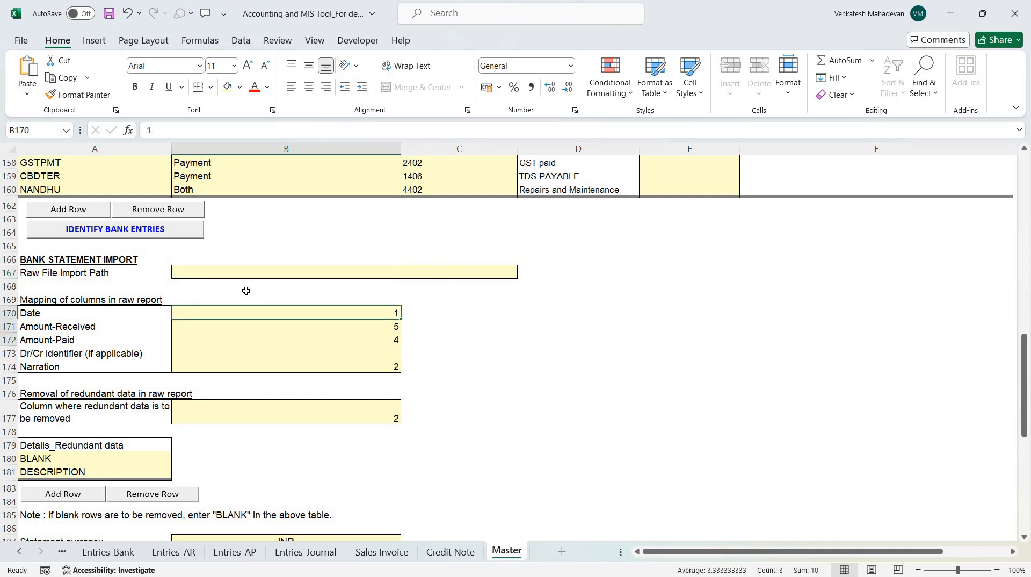
{"action": "key", "text": "Delete"}
Copy the source folder's path from File Explorer into Raw File Import Path as D:\Tools for demo\Data for Accounting and MIS Tool
{"action": "key", "text": "Up"}
{"action": "key", "text": "Up"}
{"action": "key", "text": "Up"}
{"action": "key", "text": "Up"}
{"action": "key", "text": "alt+Tab"}
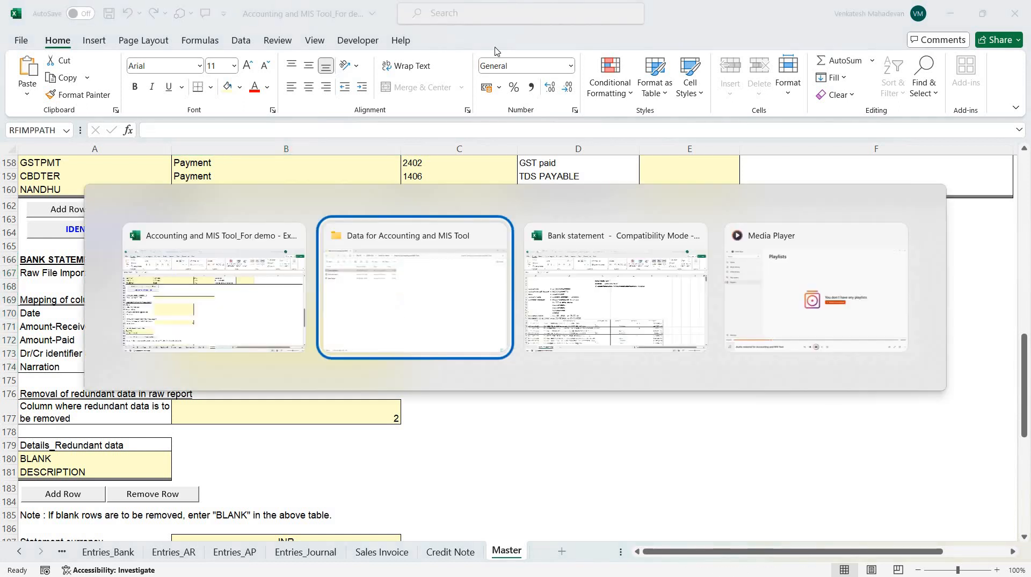
{"action": "key", "text": "F4"}
{"action": "key", "text": "ctrl+c"}
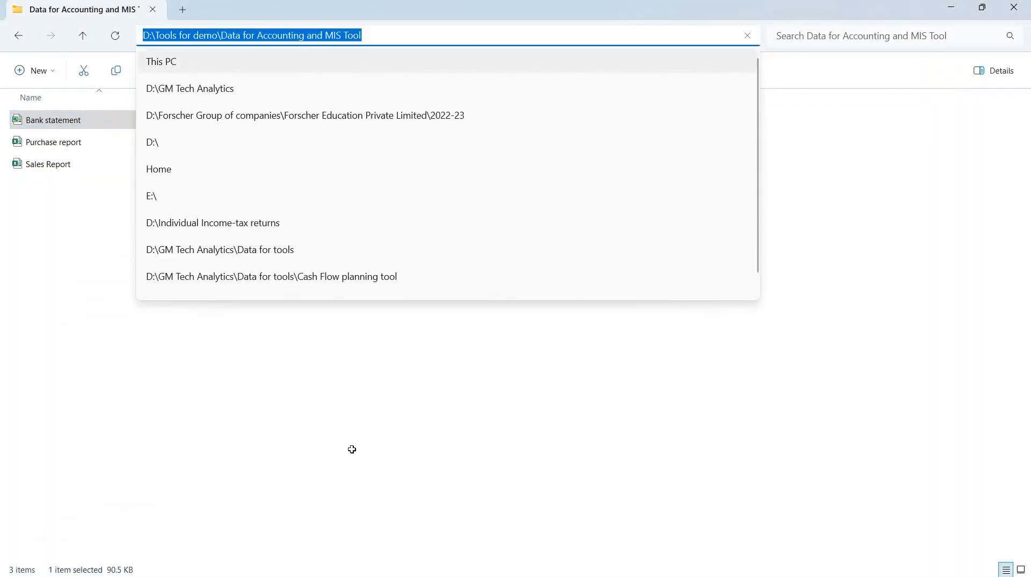
{"action": "key", "text": "alt+Tab"}
{"action": "key", "text": "ctrl+v"}
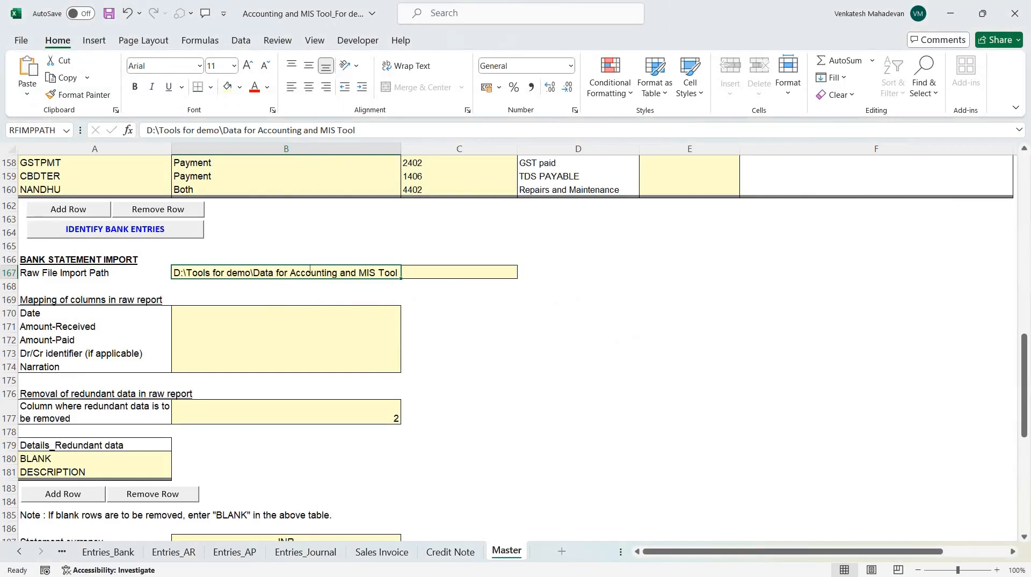
{"action": "key", "text": "F2"}
{"action": "key", "text": "Return"}
Append \Bank statement to the raw file import path, copying the file name from the data folder
{"action": "key", "text": "alt+Tab"}
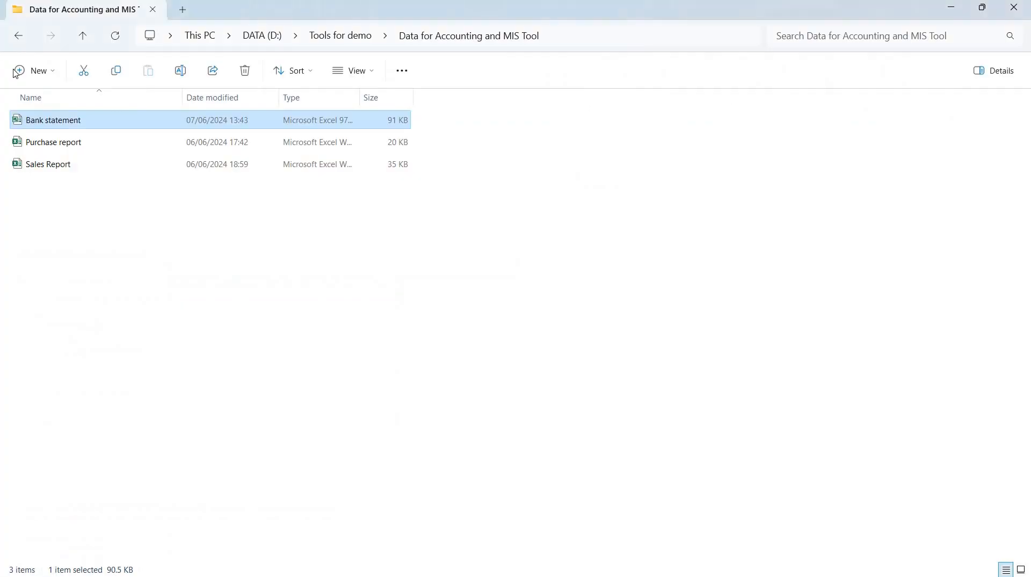
{"action": "key", "text": "F2"}
{"action": "key", "text": "ctrl+c"}
{"action": "key", "text": "Escape"}
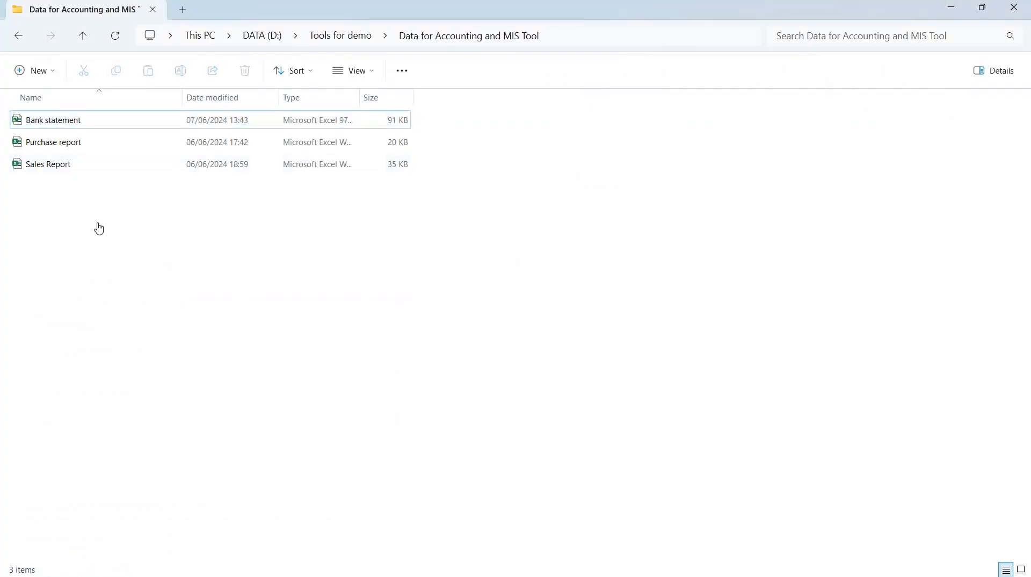
{"action": "key", "text": "alt+Tab"}
{"action": "key", "text": "F2"}
{"action": "type", "text": "\\"}
{"action": "key", "text": "ctrl+v"}
{"action": "key", "text": "Return"}
{"action": "key", "text": "Down"}
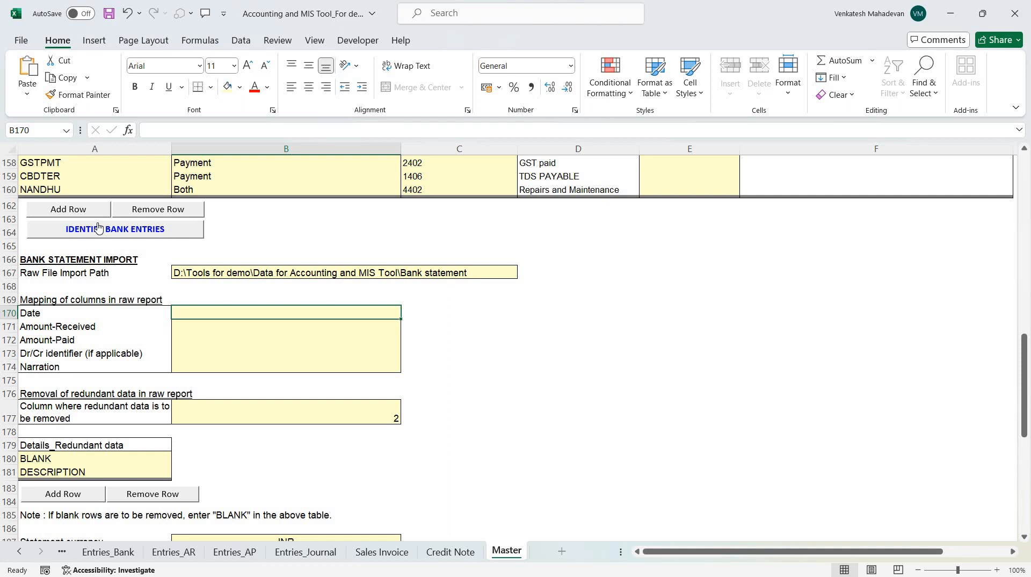
Switch to the Bank statement workbook and locate the DATE column header in row 17 for the column mapping
{"action": "key", "text": "alt+Tab"}
{"action": "key", "text": "alt+Tab"}
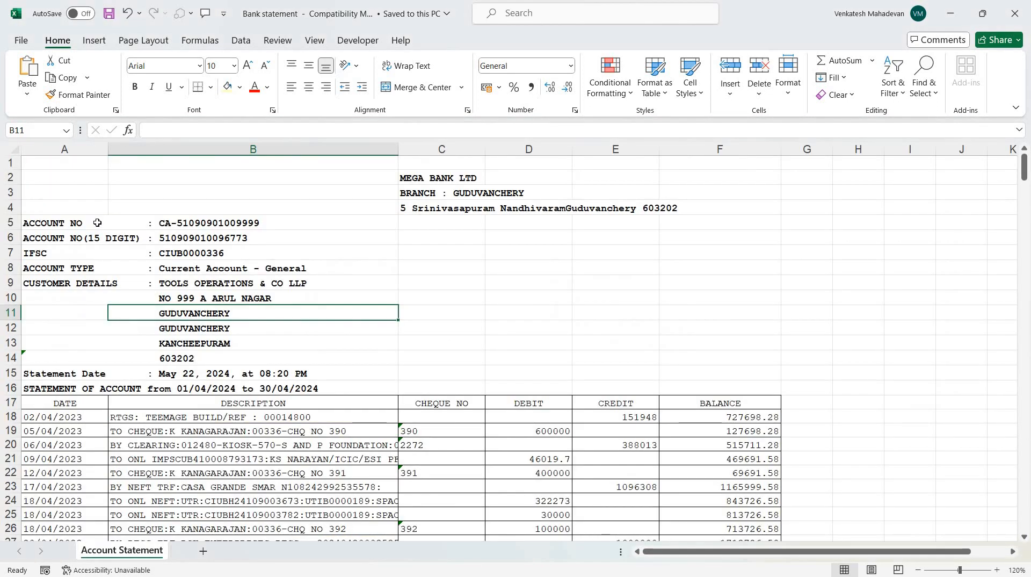
{"action": "key", "text": "Down"}
{"action": "key", "text": "Down"}
{"action": "key", "text": "Down"}
{"action": "key", "text": "Down"}
{"action": "key", "text": "Down"}
{"action": "key", "text": "Down"}
{"action": "key", "text": "Left"}
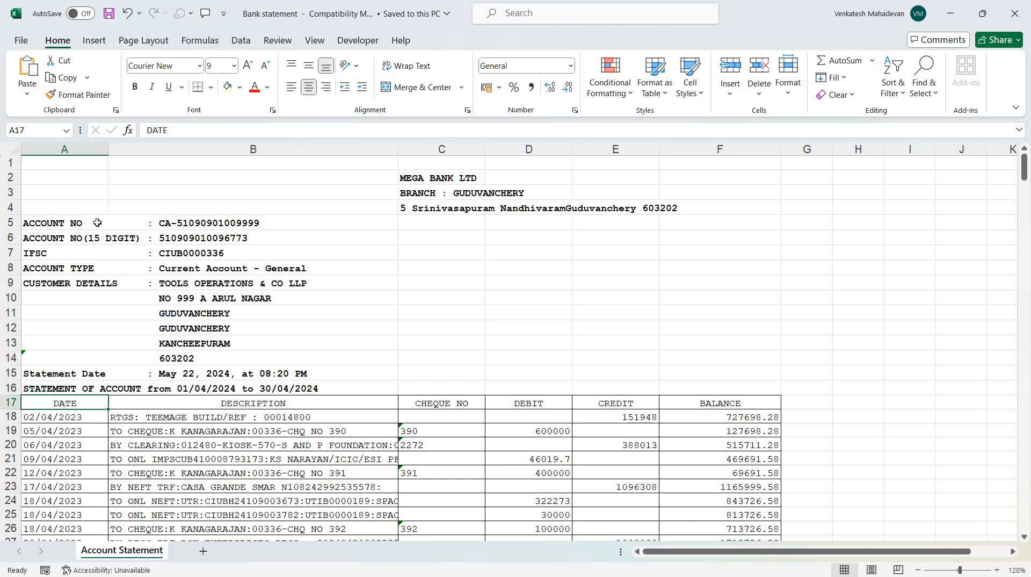
{"action": "key", "text": "alt+Tab"}
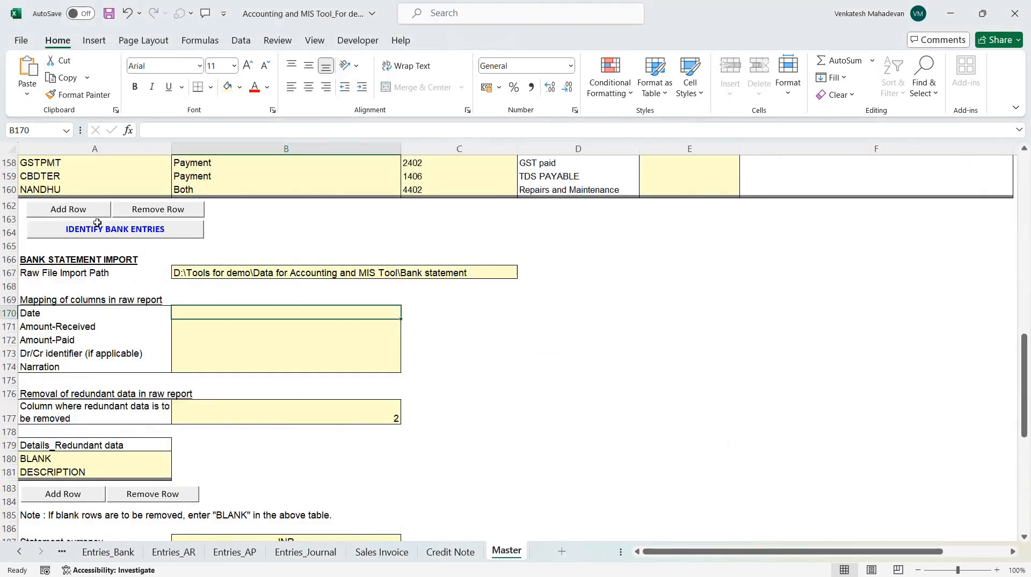
Examine the CREDIT, DEBIT and DESCRIPTION columns of the bank statement, highlighting each one in turn
{"action": "key", "text": "alt+Tab"}
{"action": "key", "text": "Right"}
{"action": "key", "text": "Right"}
{"action": "key", "text": "Right"}
{"action": "key", "text": "Right"}
{"action": "key", "text": "ctrl+space"}
{"action": "key", "text": "Left"}
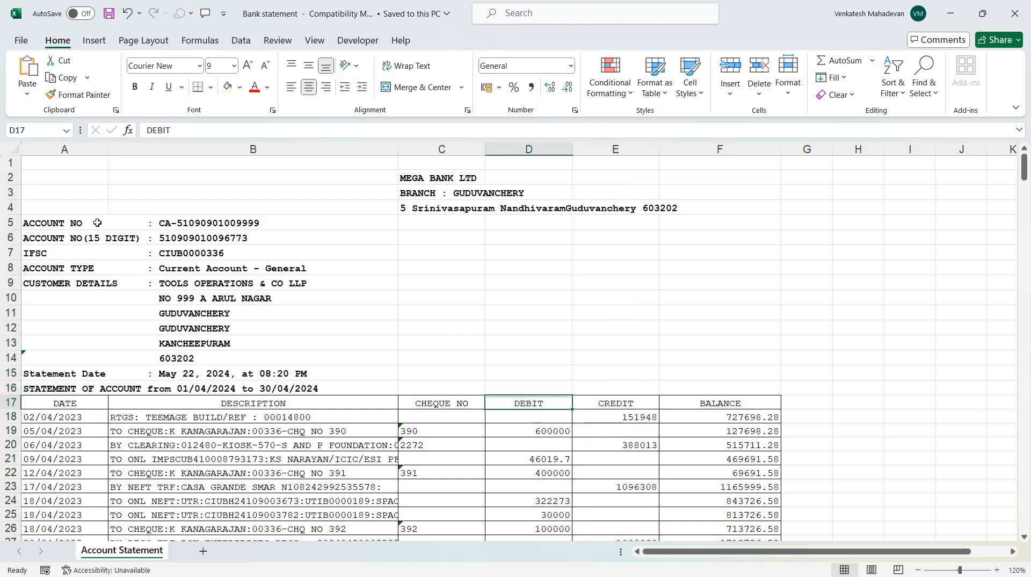
{"action": "key", "text": "ctrl+space"}
{"action": "key", "text": "Left"}
{"action": "key", "text": "Left"}
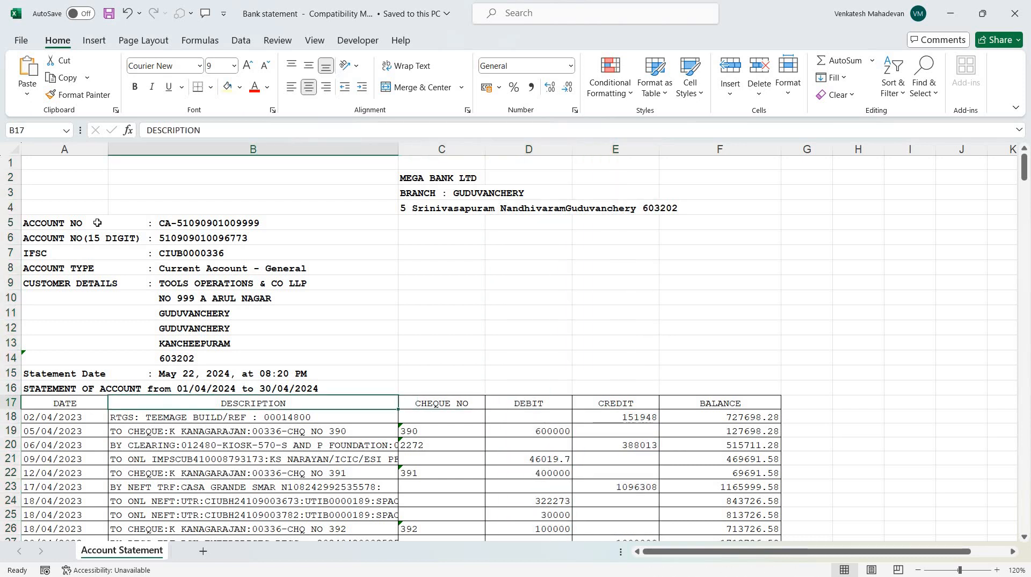
{"action": "key", "text": "ctrl+space"}
{"action": "key", "text": "Up"}
{"action": "key", "text": "Down"}
{"action": "key", "text": "alt+Tab"}
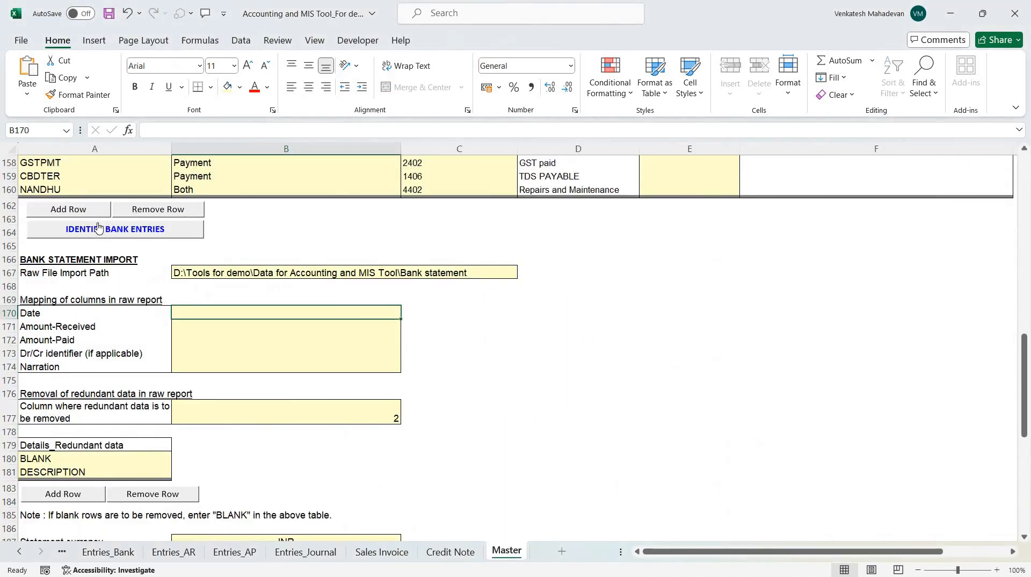
Map the Date field to column 1 of the raw report on the Master sheet
{"action": "left_click", "coordinate": [97, 227]}
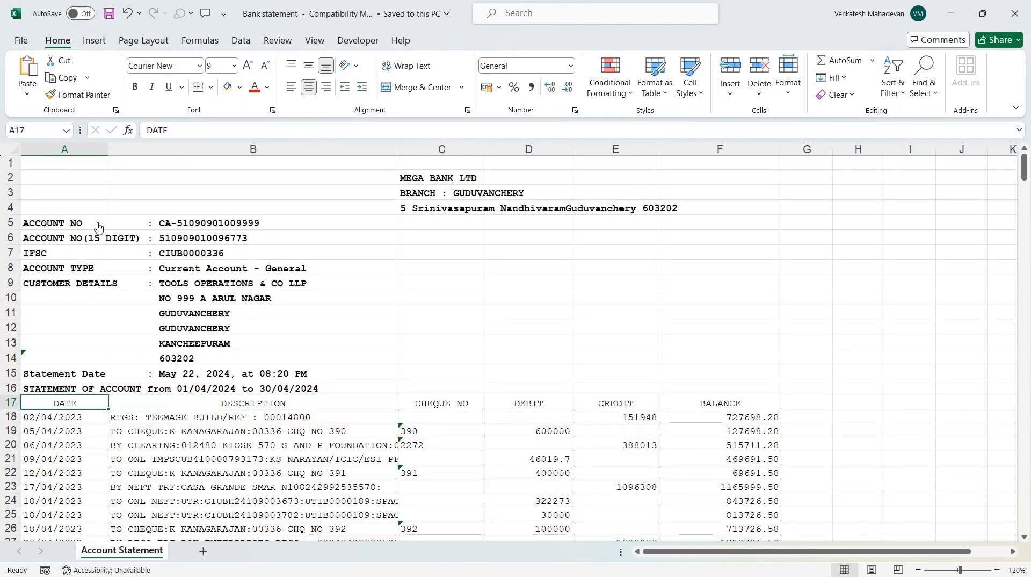
{"action": "type", "text": "1"}
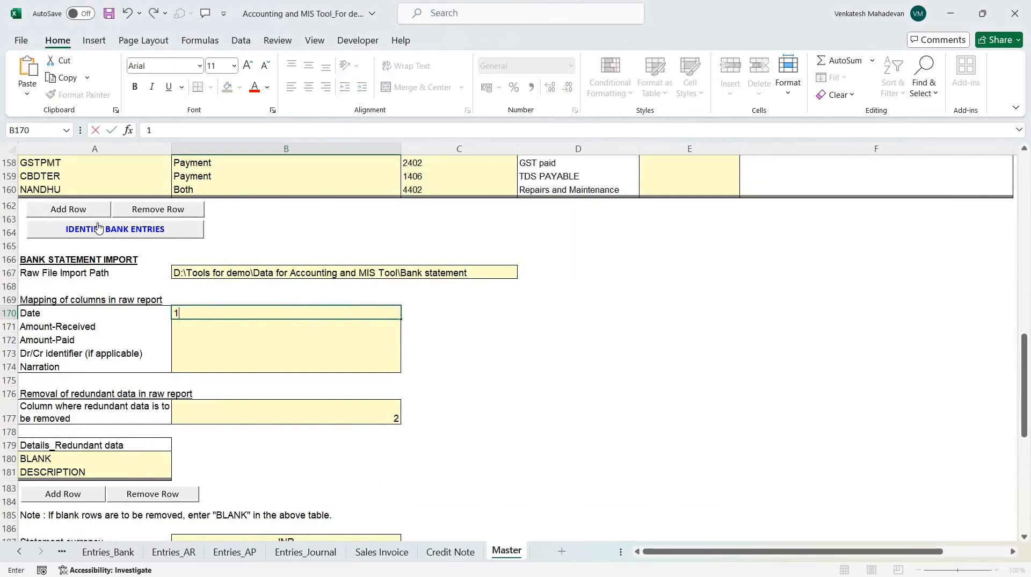
{"action": "key", "text": "Return"}
Check the CREDIT column's position in the bank statement, and map Amount-Received to column 5 and Amount-Paid to column 4
{"action": "key", "text": "alt+Tab"}
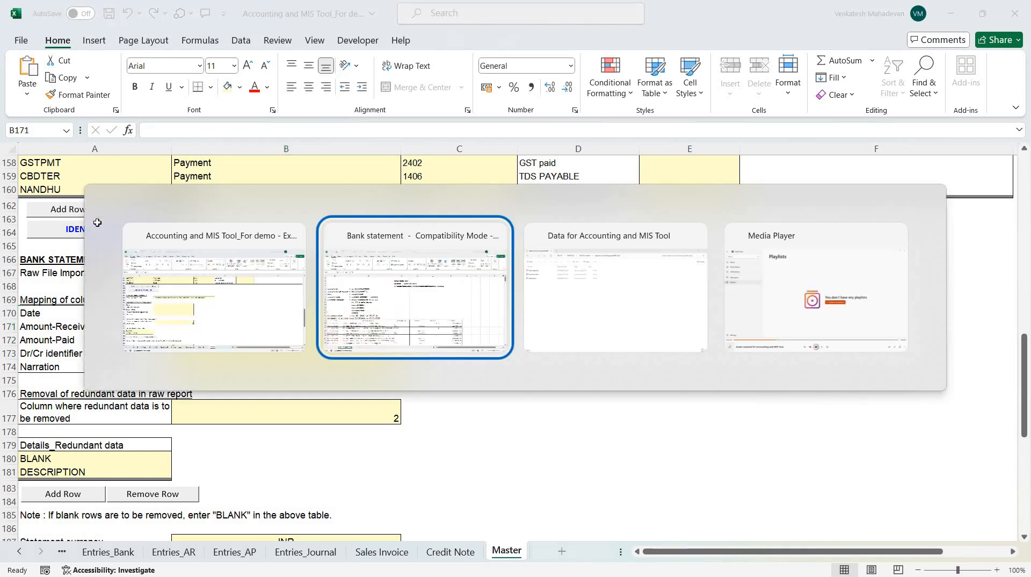
{"action": "key", "text": "Right"}
{"action": "key", "text": "Right"}
{"action": "key", "text": "Right"}
{"action": "key", "text": "Right"}
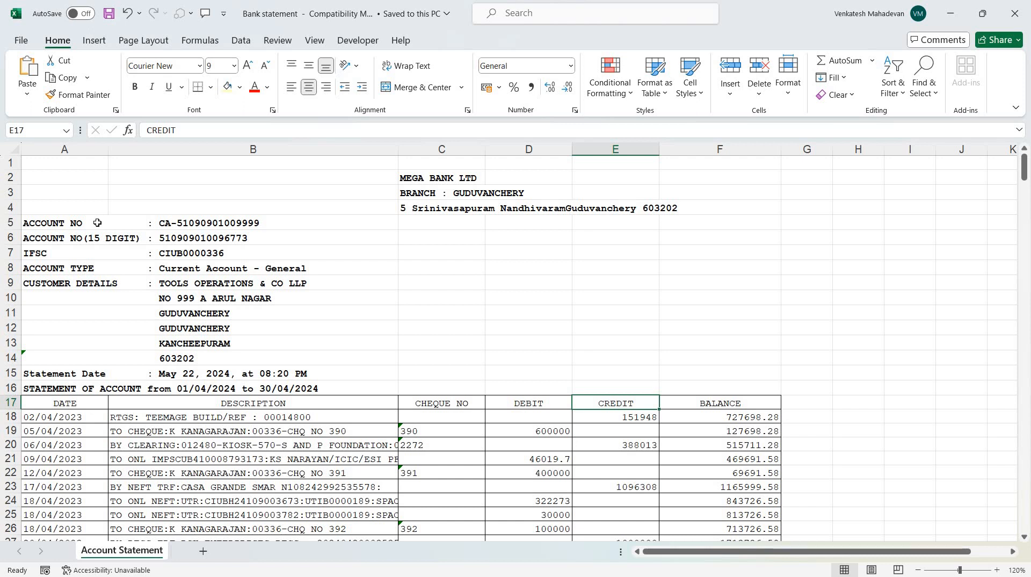
{"action": "key", "text": "alt+Tab"}
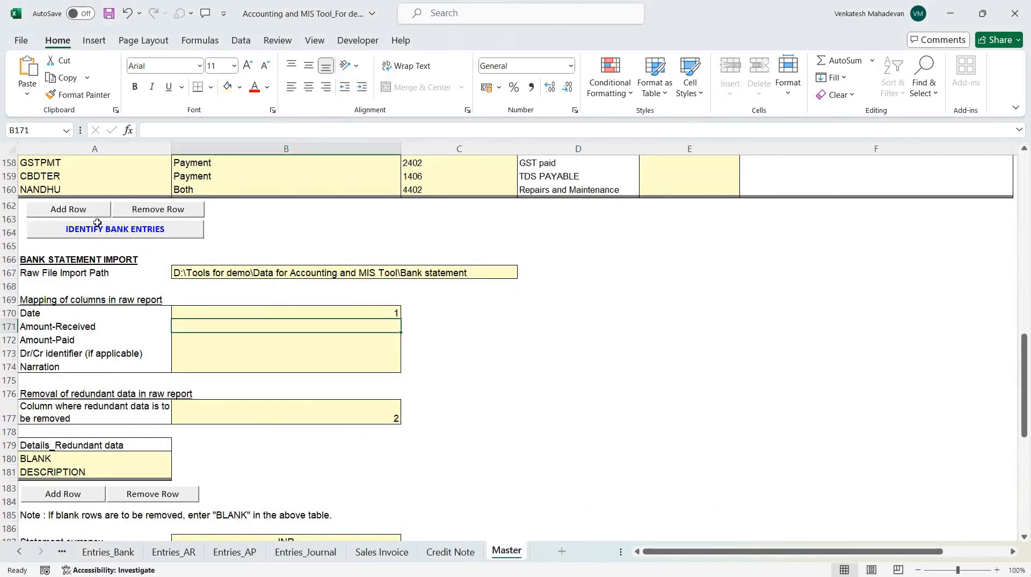
{"action": "key", "text": "alt+Tab"}
{"action": "key", "text": "ctrl+space"}
{"action": "key", "text": "alt+Tab"}
{"action": "type", "text": "5"}
{"action": "key", "text": "Return"}
{"action": "type", "text": "4"}
{"action": "key", "text": "Return"}
Check the DEBIT and DESCRIPTION columns in the bank statement, map Narration to column 2, and save the Master workbook
{"action": "key", "text": "alt+Tab"}
{"action": "key", "text": "Left"}
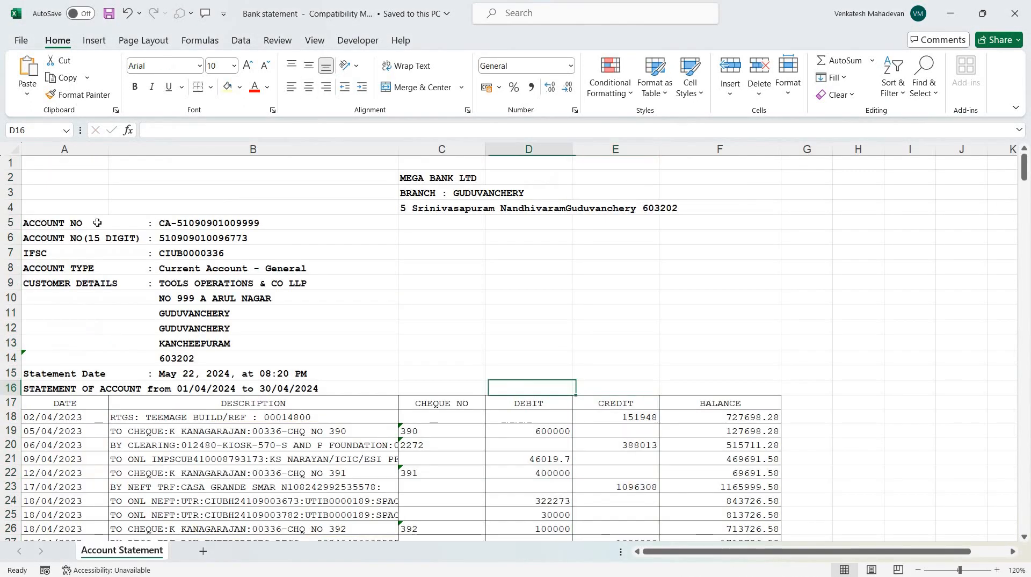
{"action": "key", "text": "ctrl+space"}
{"action": "key", "text": "Up"}
{"action": "key", "text": "Down"}
{"action": "key", "text": "Left"}
{"action": "key", "text": "Left"}
{"action": "key", "text": "ctrl+space"}
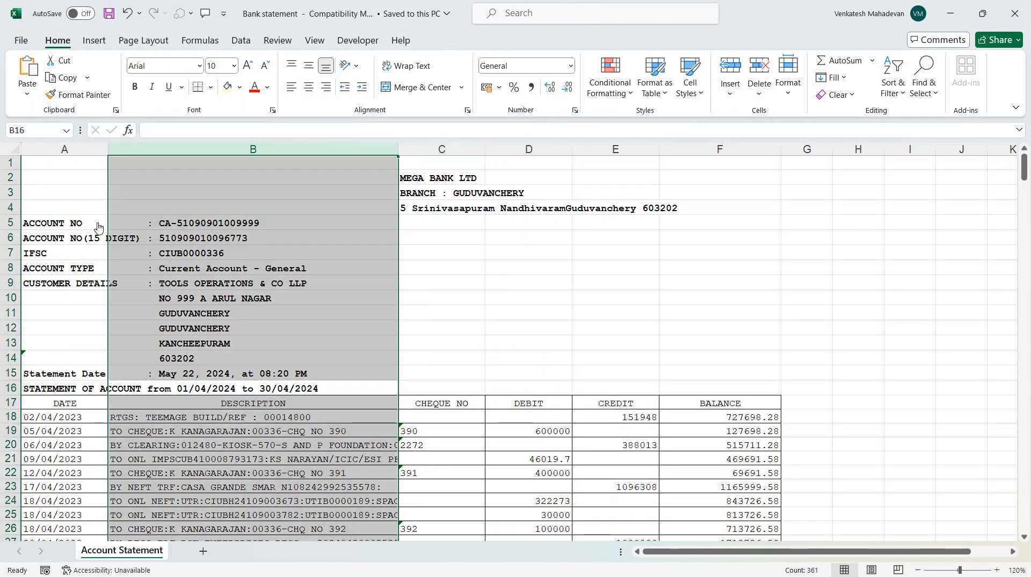
{"action": "key", "text": "alt+Tab"}
{"action": "key", "text": "Down"}
{"action": "type", "text": "2"}
{"action": "key", "text": "Return"}
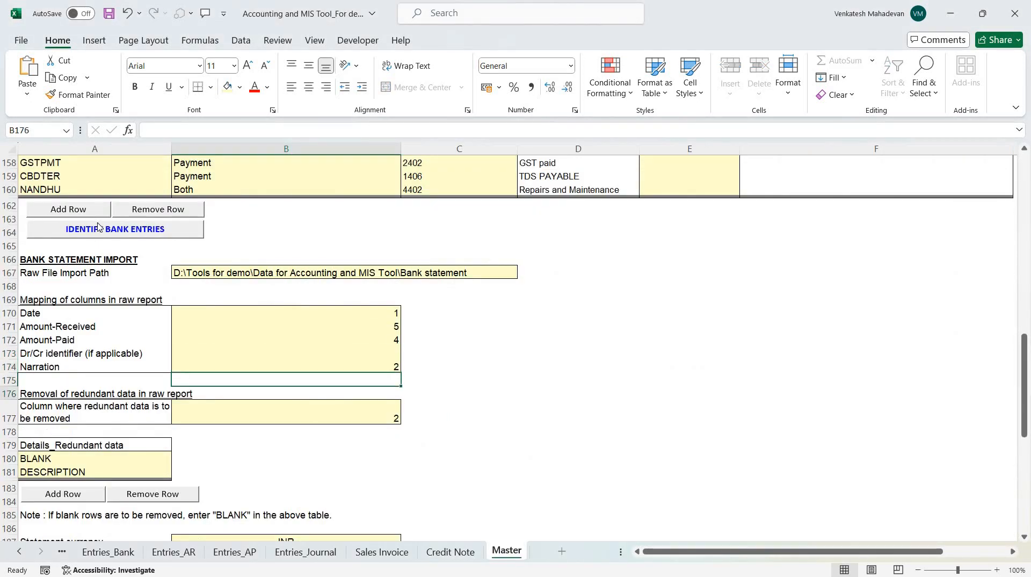
{"action": "key", "text": "Return"}
{"action": "key", "text": "ctrl+s"}
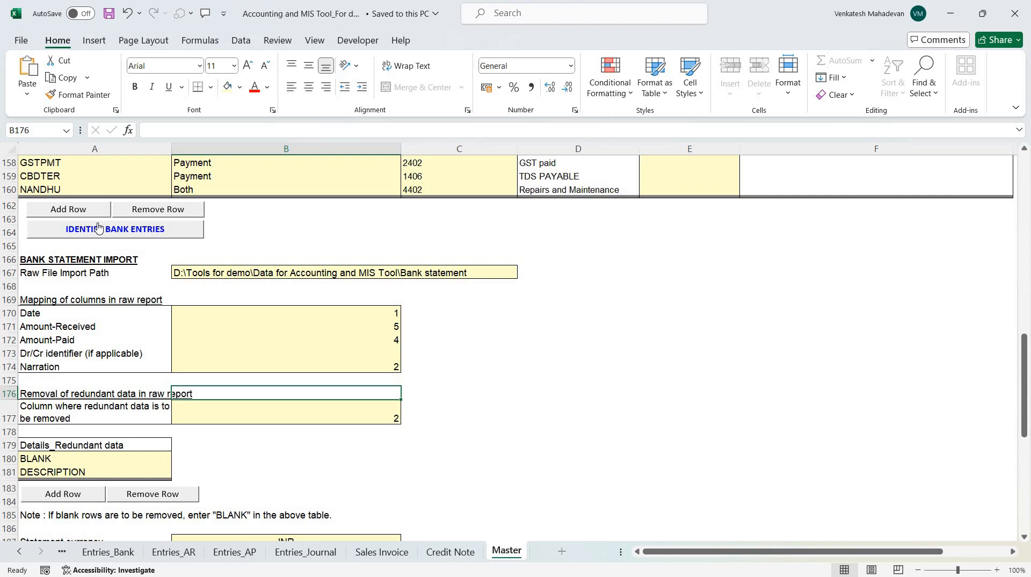
Review the statement currency and bank code of the bank statement import, and save the workbook
{"action": "scroll", "coordinate": [98, 228], "scroll_direction": "down", "scroll_amount": 3}
{"action": "left_click", "coordinate": [293, 432]}
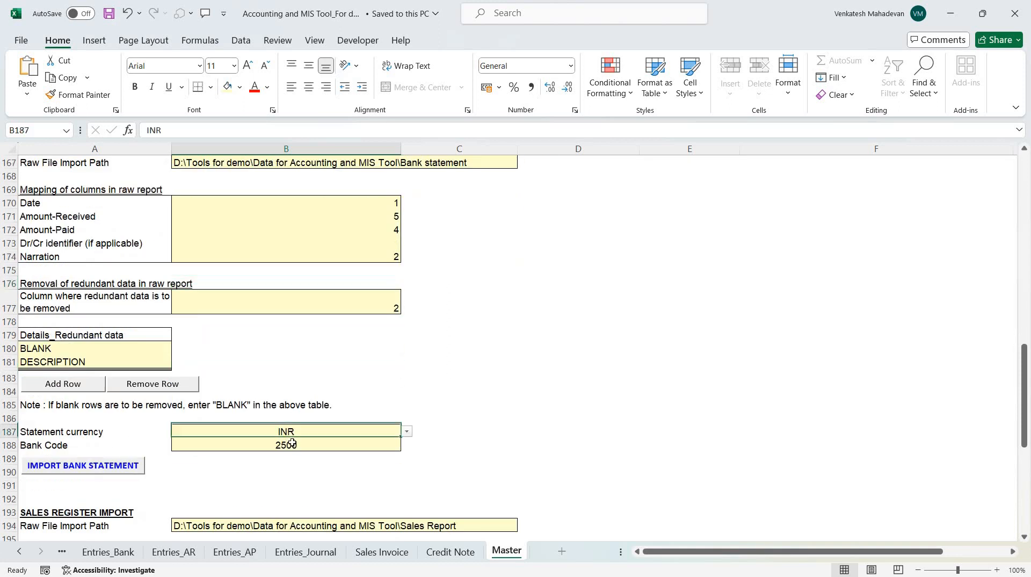
{"action": "left_click", "coordinate": [311, 440]}
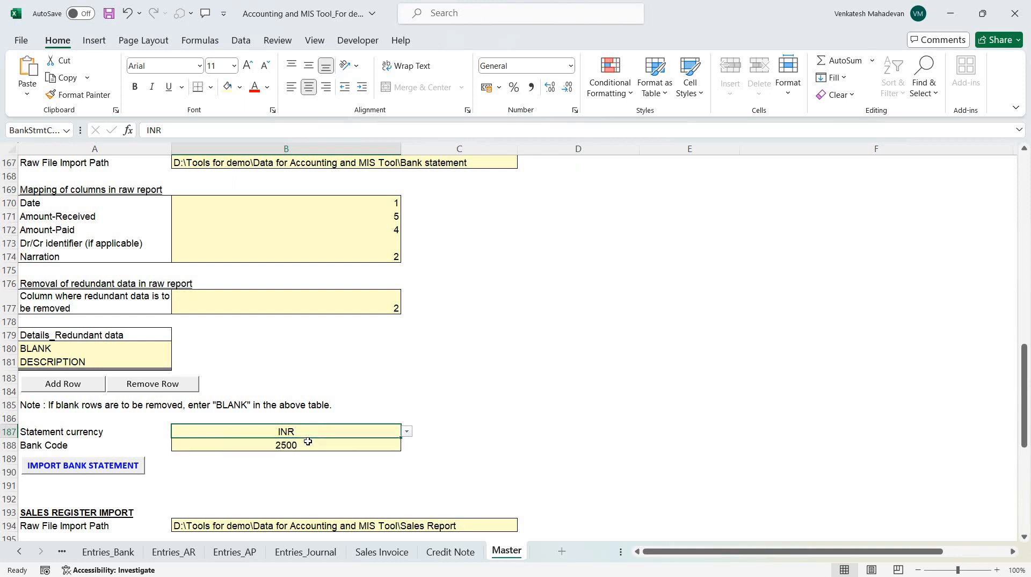
{"action": "left_click", "coordinate": [307, 442]}
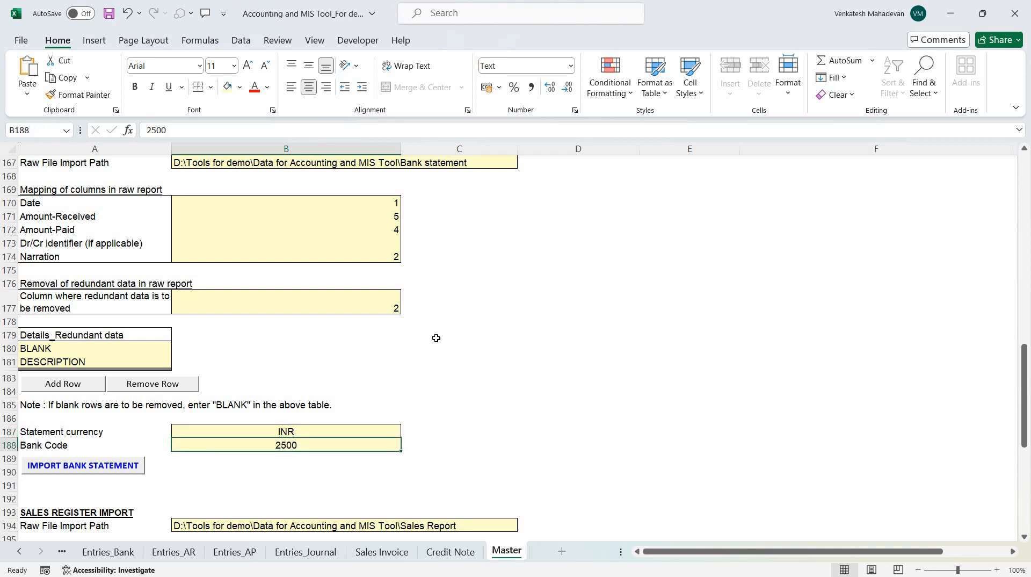
{"action": "left_click", "coordinate": [427, 347]}
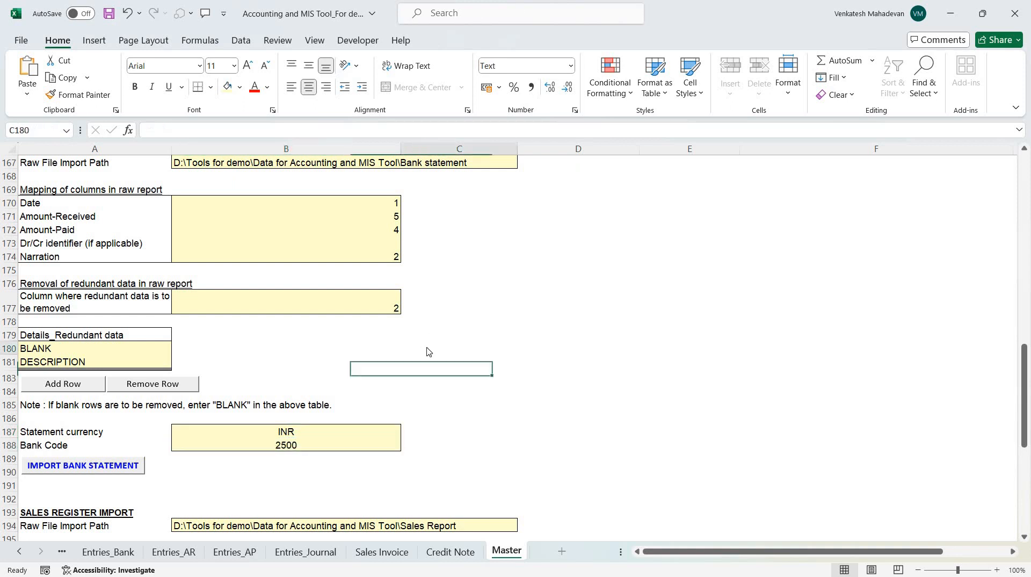
{"action": "key", "text": "ctrl+s"}
{"action": "key", "text": "Return"}
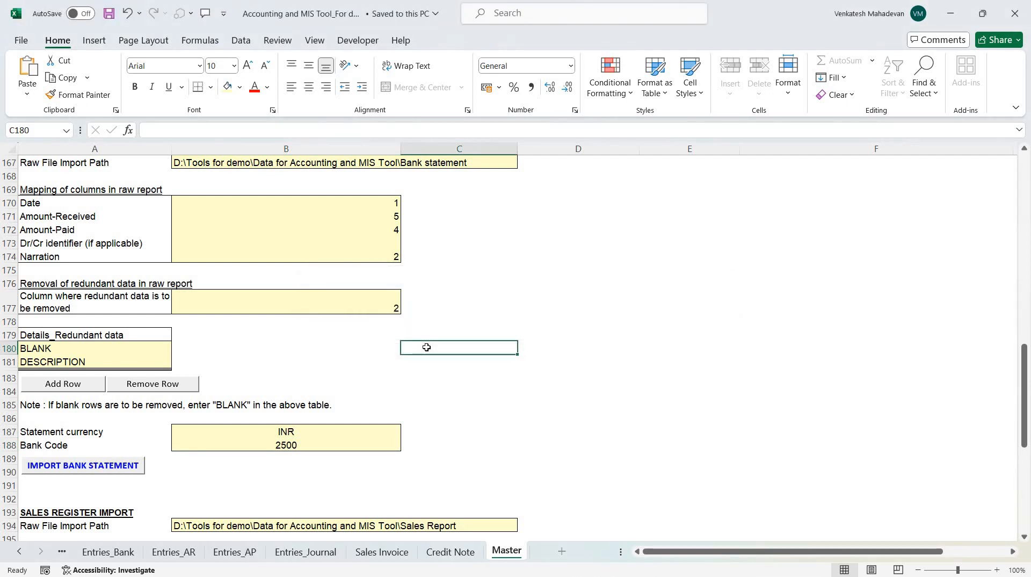
Highlight the row of GL account 2500 in the Report_Trial Balance sheet with a light yellow fill
{"action": "key", "text": "ctrl+Page_Up"}
{"action": "key", "text": "ctrl+Page_Up"}
{"action": "key", "text": "ctrl+Page_Up"}
{"action": "key", "text": "ctrl+Page_Up"}
{"action": "key", "text": "ctrl+Page_Up"}
{"action": "key", "text": "ctrl+Page_Up"}
{"action": "key", "text": "ctrl+Page_Up"}
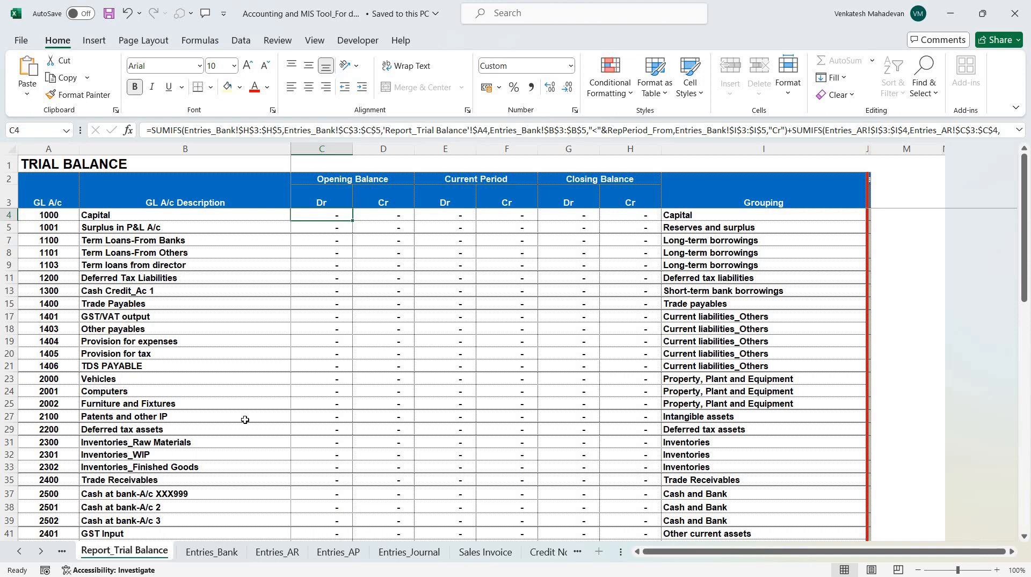
{"action": "scroll", "coordinate": [55, 420], "scroll_direction": "down", "scroll_amount": 2}
{"action": "left_click", "coordinate": [55, 423]}
{"action": "key", "text": "ctrl+shift+Right"}
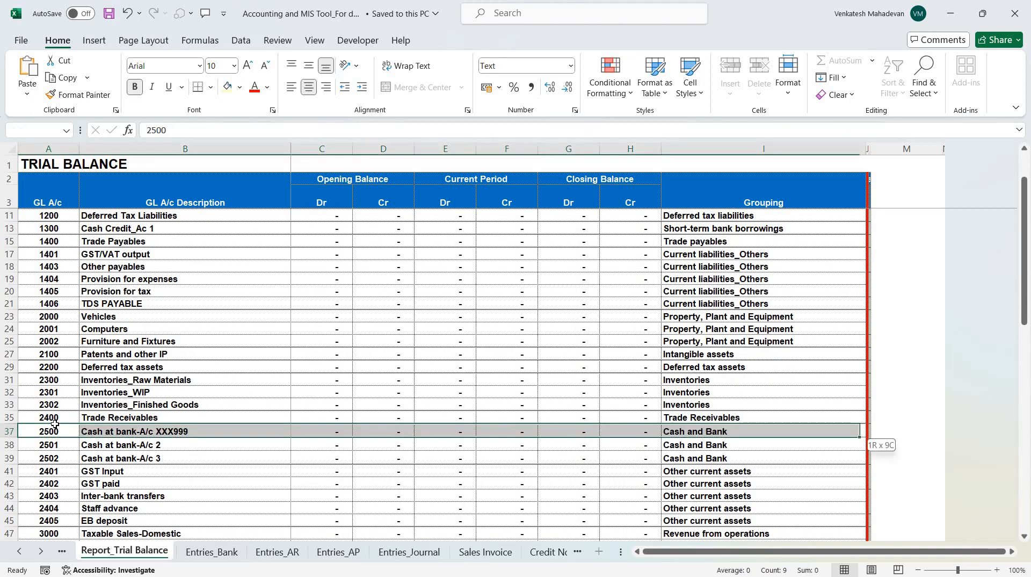
{"action": "left_click", "coordinate": [227, 87]}
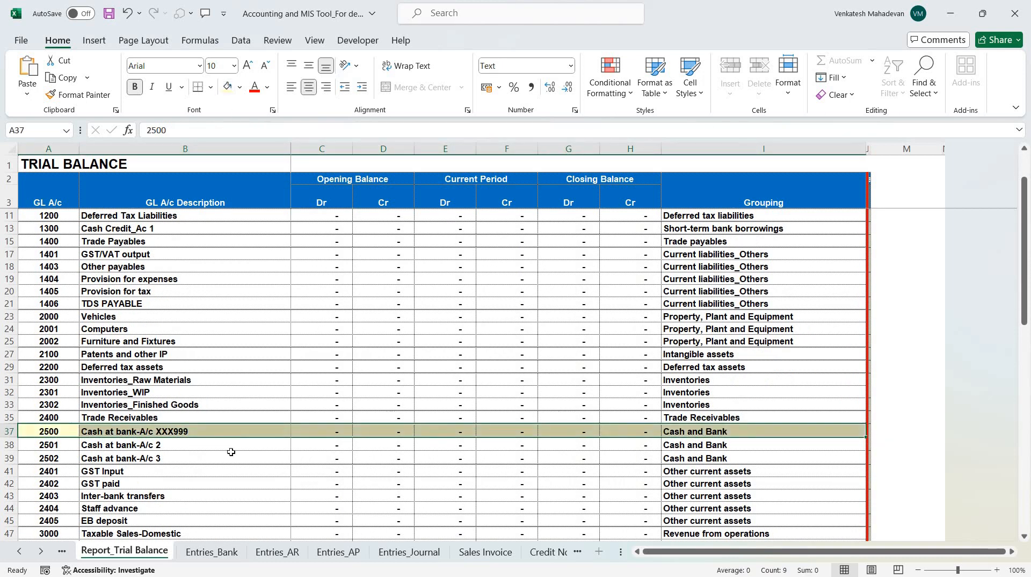
{"action": "left_click", "coordinate": [230, 449]}
{"action": "key", "text": "Up"}
{"action": "key", "text": "Left"}
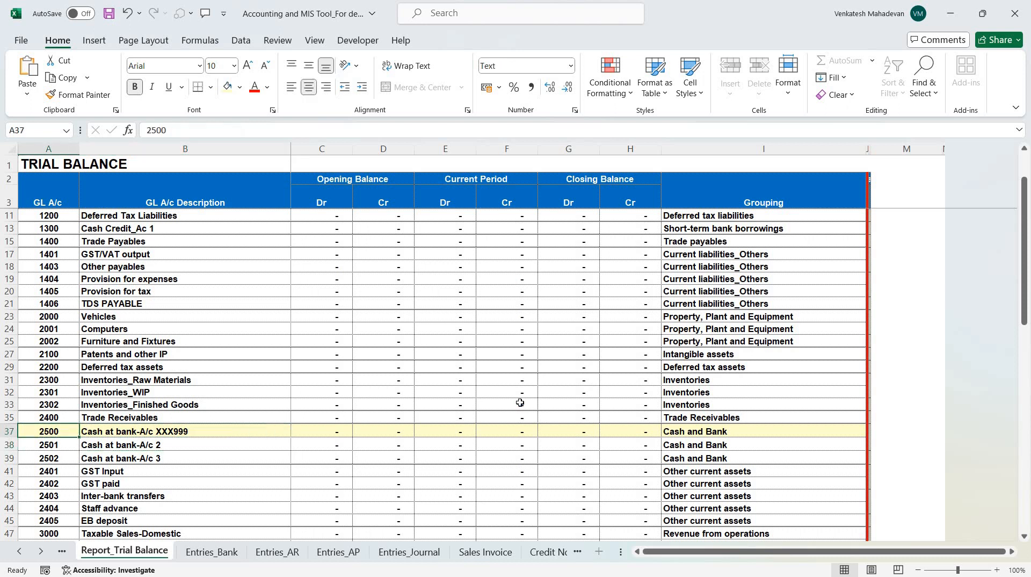
Remove the yellow fill from the account 2500 row and return to the Bank Code setting on the Master sheet
{"action": "key", "text": "ctrl+shift+Right"}
{"action": "key", "text": "ctrl+Page_Down"}
{"action": "key", "text": "ctrl+Page_Down"}
{"action": "key", "text": "ctrl+Page_Down"}
{"action": "key", "text": "ctrl+Page_Down"}
{"action": "key", "text": "ctrl+Page_Down"}
{"action": "key", "text": "ctrl+Page_Down"}
{"action": "key", "text": "ctrl+Page_Down"}
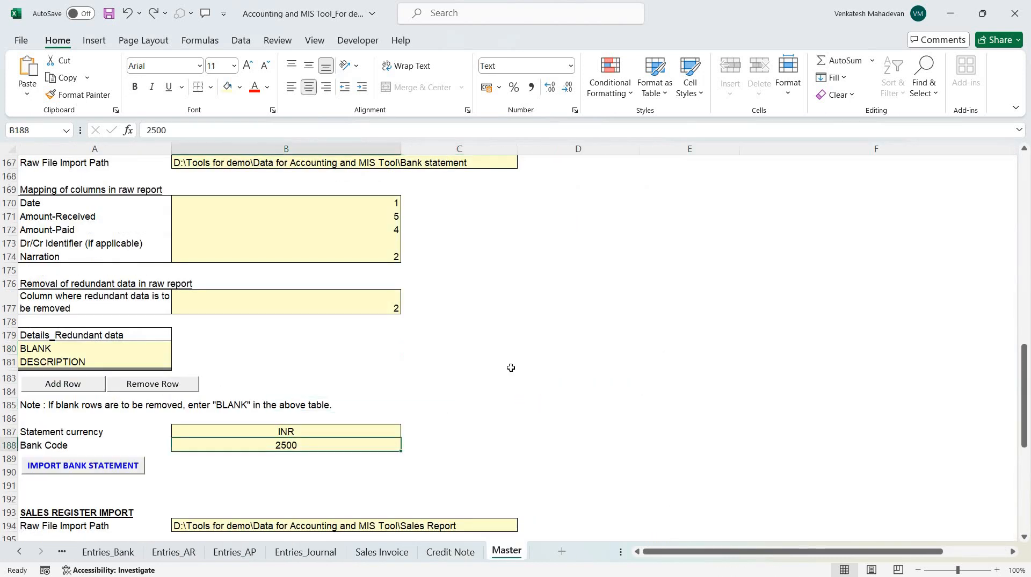
Go back to the Report_Trial Balance sheet and select the account rows from 2500 downward across all report columns
{"action": "key", "text": "ctrl+Page_Up"}
{"action": "key", "text": "ctrl+Page_Up"}
{"action": "key", "text": "ctrl+Page_Up"}
{"action": "key", "text": "ctrl+Page_Up"}
{"action": "key", "text": "ctrl+Page_Up"}
{"action": "key", "text": "ctrl+Page_Up"}
{"action": "key", "text": "ctrl+Page_Up"}
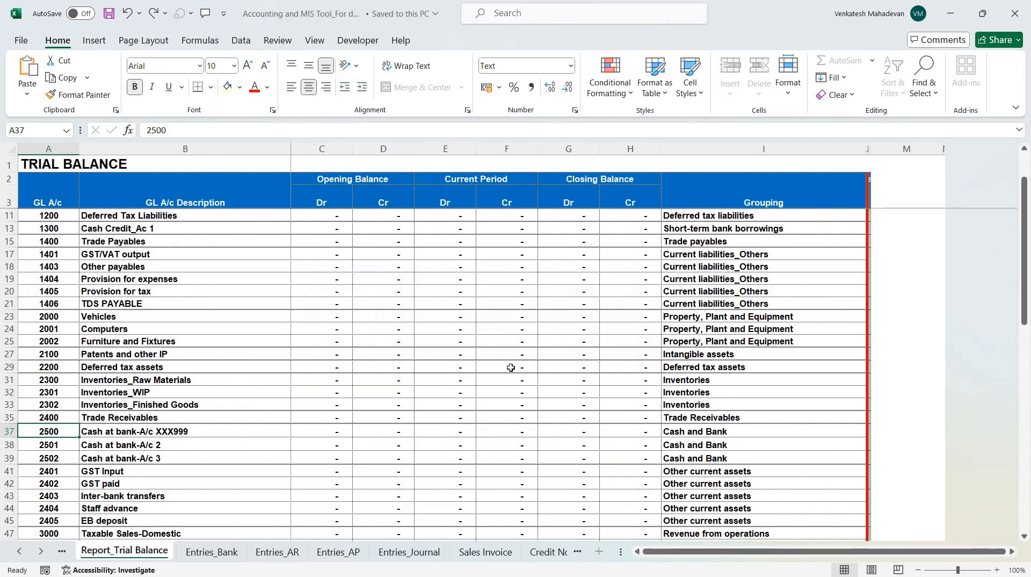
{"action": "key", "text": "ctrl+Right"}
{"action": "key", "text": "ctrl+shift+Left"}
{"action": "key", "text": "shift+Down"}
{"action": "key", "text": "shift+Page_Down"}
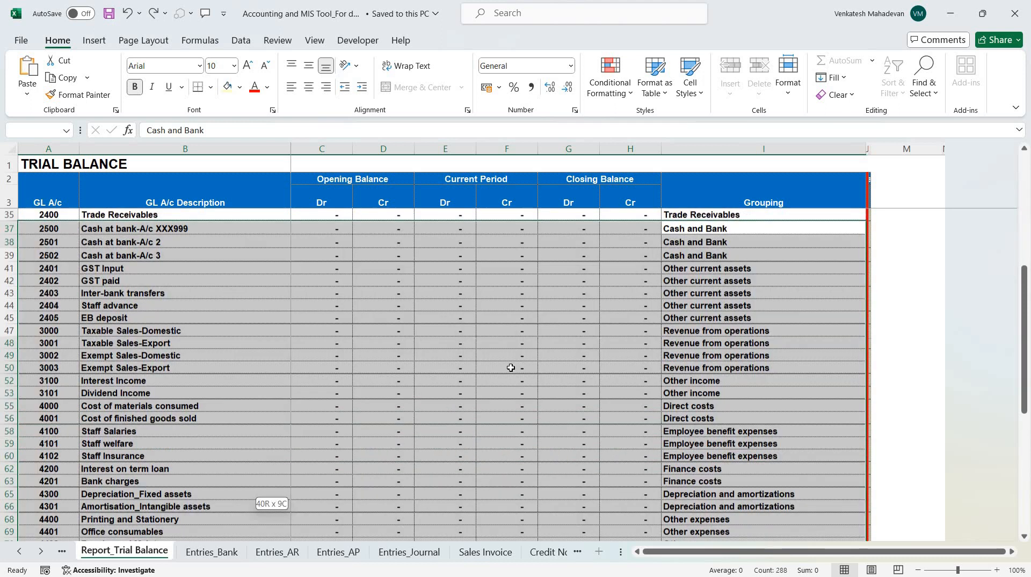
Clear the row selection and look through the Report_Trial Balance accounts, returning to the first account
{"action": "scroll", "coordinate": [539, 355], "scroll_direction": "up", "scroll_amount": 1}
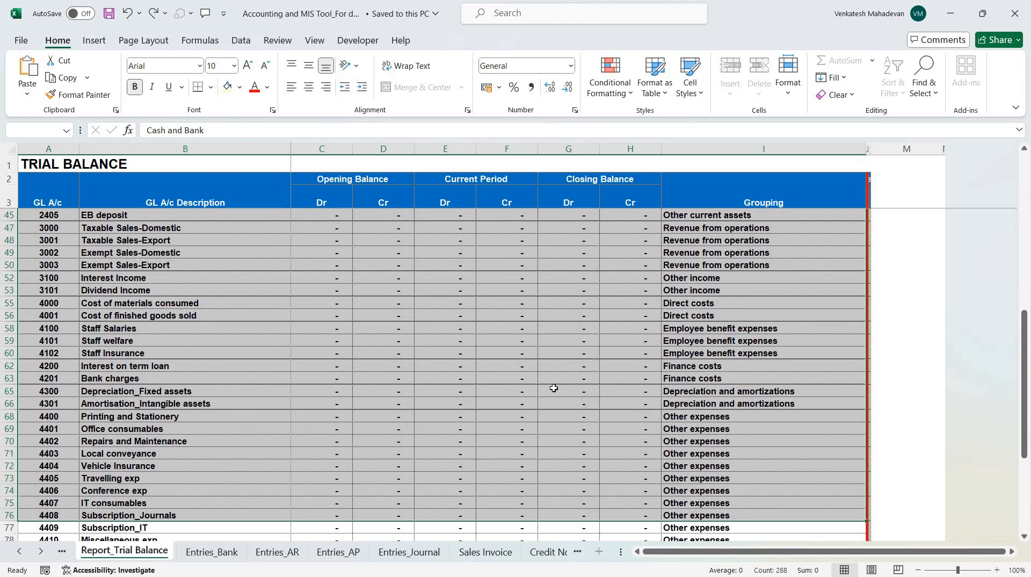
{"action": "left_click", "coordinate": [589, 368]}
{"action": "scroll", "coordinate": [590, 367], "scroll_direction": "down", "scroll_amount": 3}
{"action": "scroll", "coordinate": [601, 367], "scroll_direction": "up", "scroll_amount": 12}
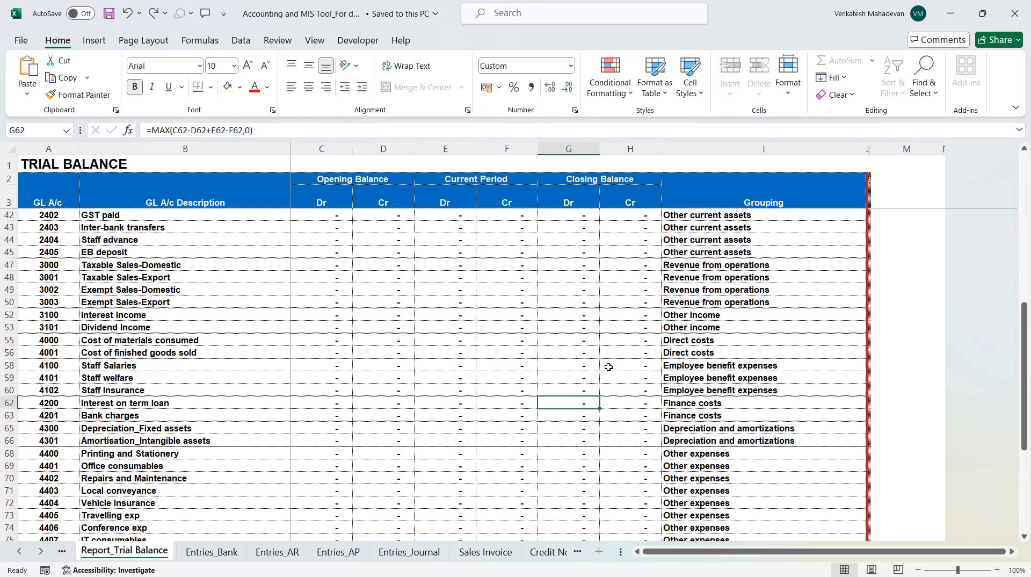
{"action": "scroll", "coordinate": [608, 367], "scroll_direction": "up", "scroll_amount": 2}
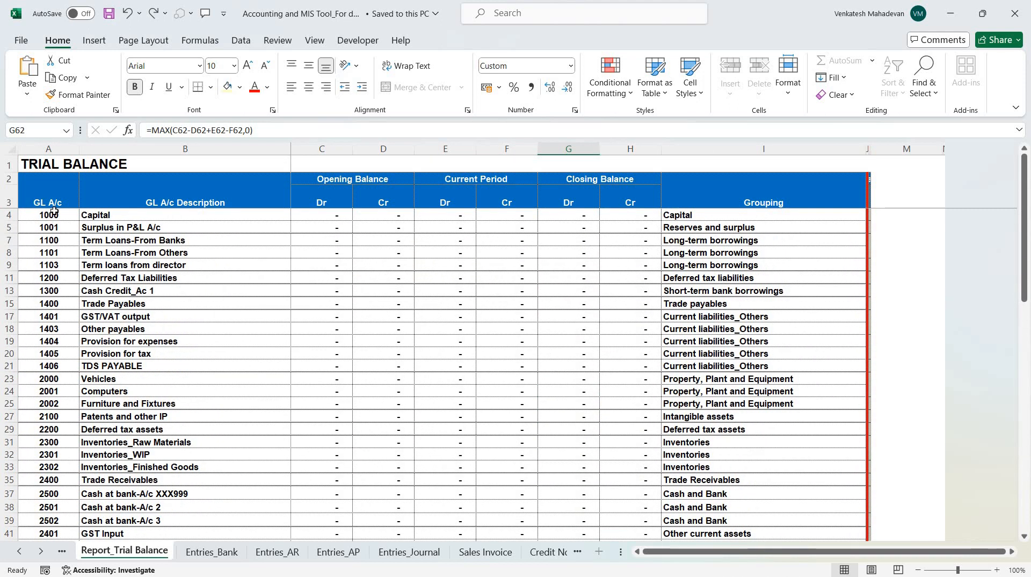
Select the GL codes from 1000 to 1406, and after that the codes from 2000 to 2405, in the trial balance
{"action": "left_click_drag", "start_coordinate": [54, 211], "coordinate": [51, 366]}
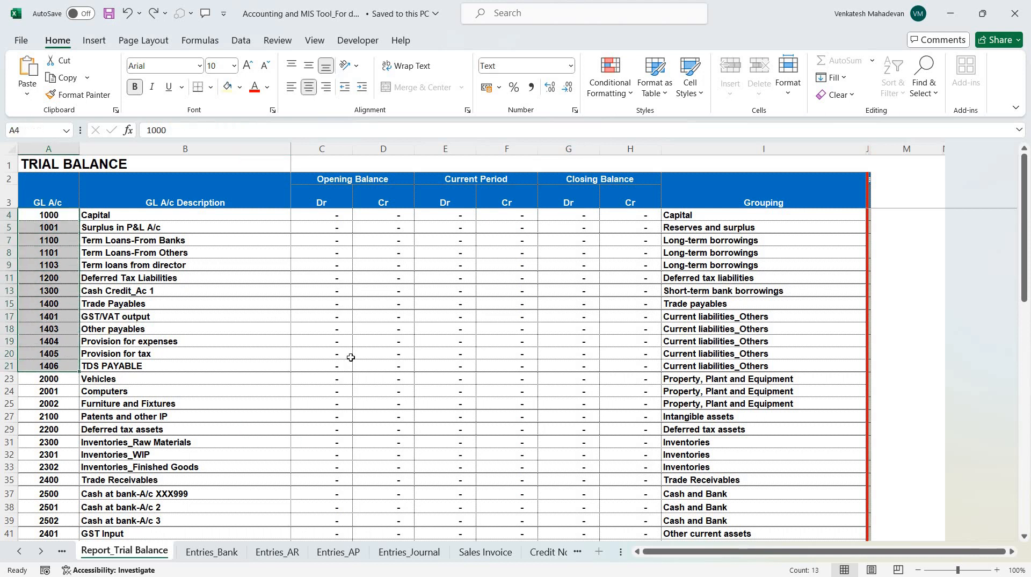
{"action": "scroll", "coordinate": [99, 325], "scroll_direction": "down", "scroll_amount": 3}
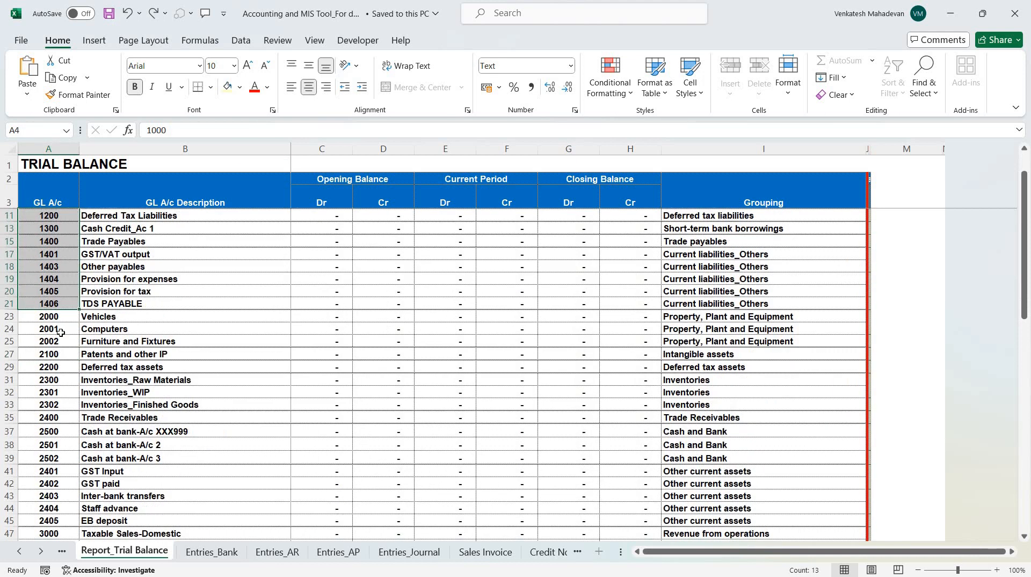
{"action": "left_click_drag", "start_coordinate": [54, 303], "coordinate": [59, 470]}
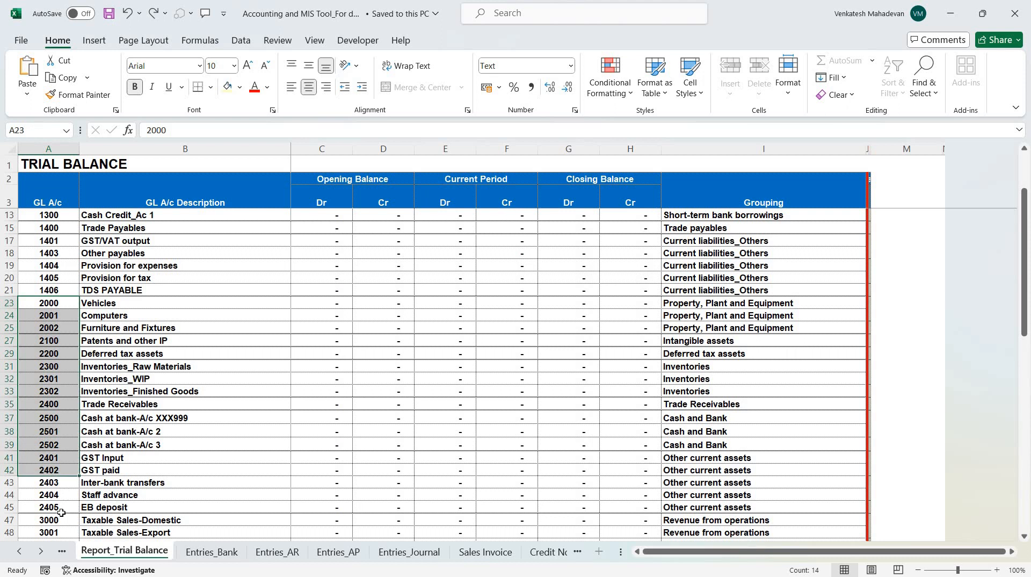
{"action": "left_click", "coordinate": [54, 507], "text": "shift"}
Select the GL codes from 3000 to 3003, followed by the codes from 4000 to 4400, in the trial balance
{"action": "scroll", "coordinate": [43, 384], "scroll_direction": "down", "scroll_amount": 6}
{"action": "left_click_drag", "start_coordinate": [54, 368], "coordinate": [53, 406]}
{"action": "scroll", "coordinate": [47, 381], "scroll_direction": "down", "scroll_amount": 3}
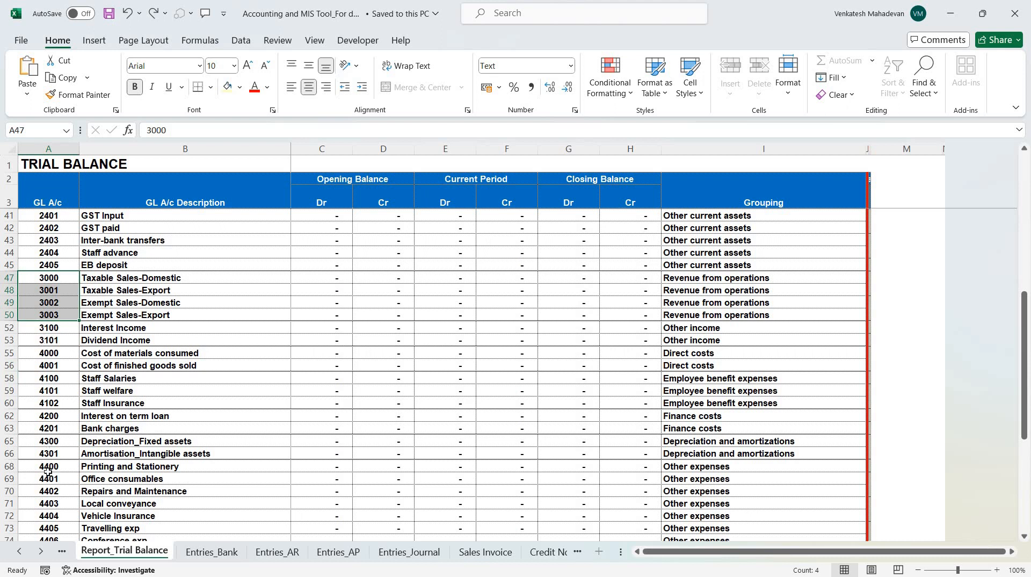
{"action": "left_click_drag", "start_coordinate": [48, 353], "coordinate": [50, 466]}
{"action": "scroll", "coordinate": [50, 446], "scroll_direction": "down", "scroll_amount": 3}
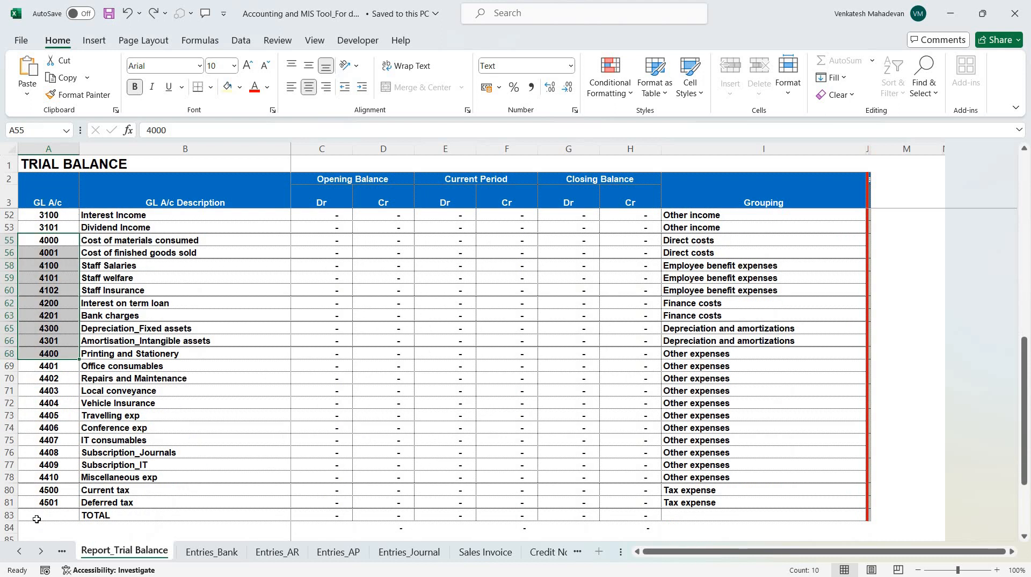
Point out the expense accounts Subscription_IT, Vehicle Insurance and Miscellaneous exp in the trial balance by selecting their cells
{"action": "left_click", "coordinate": [75, 464]}
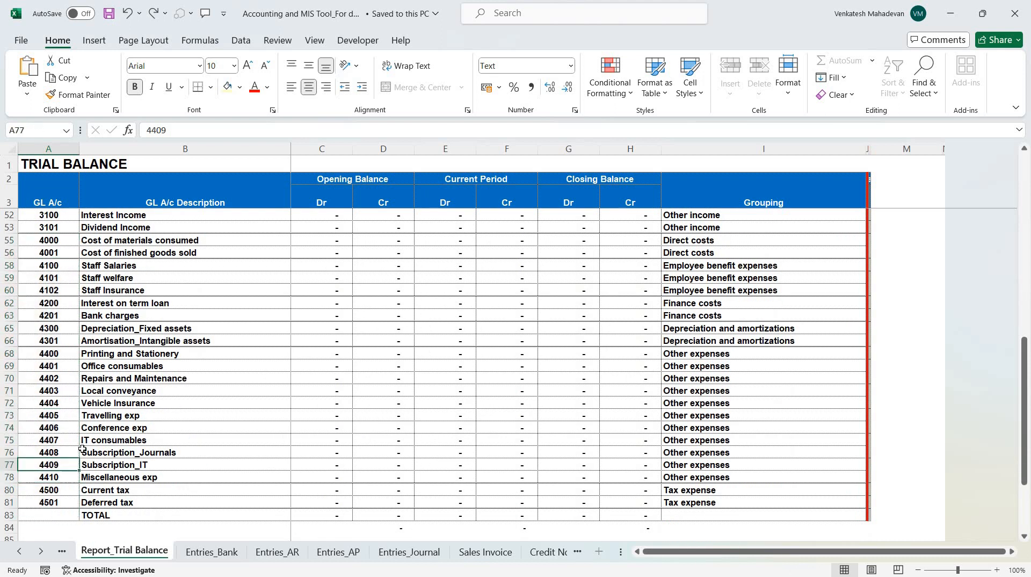
{"action": "left_click", "coordinate": [103, 404]}
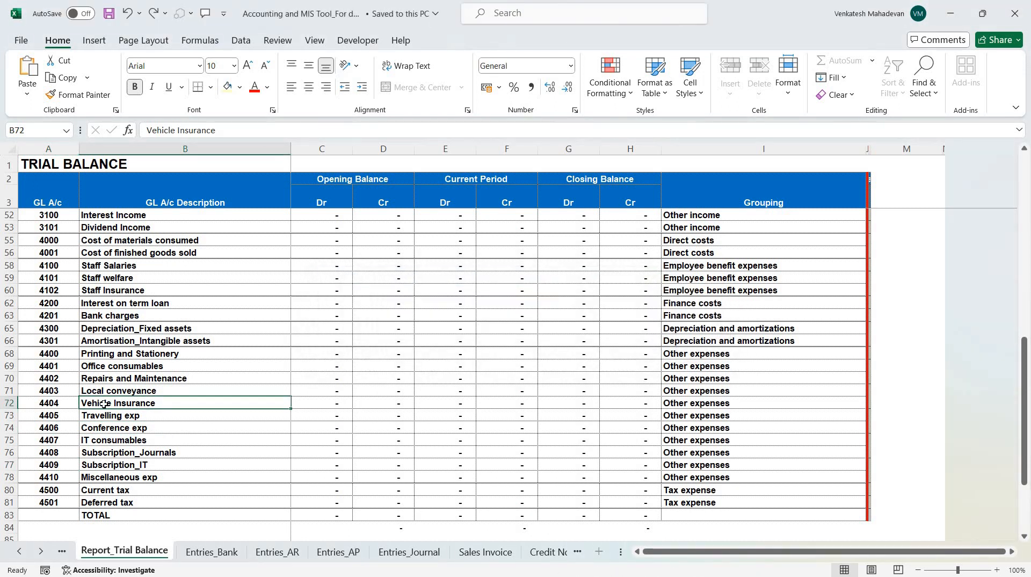
{"action": "left_click", "coordinate": [50, 476]}
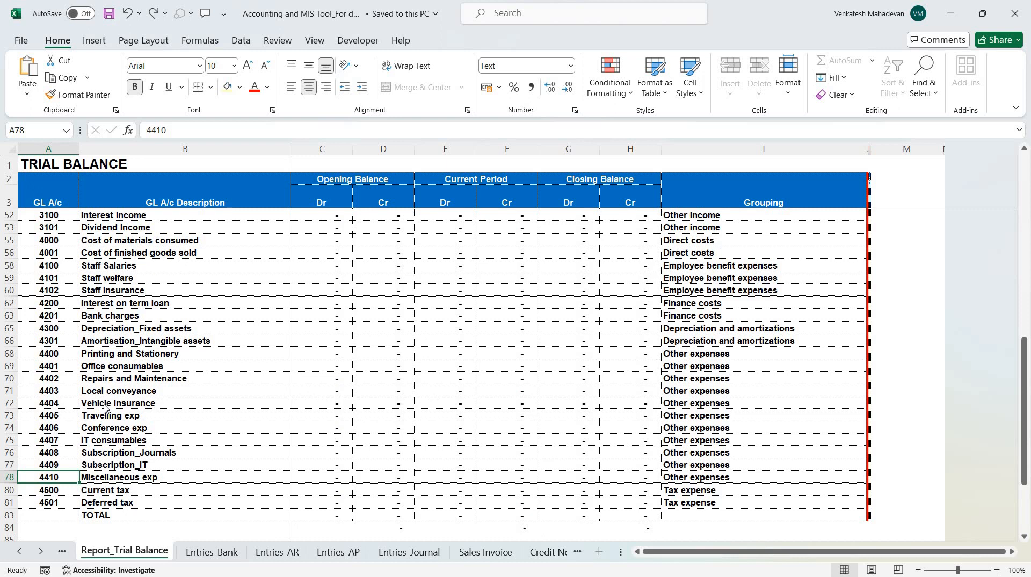
Go to the Master sheet and review the import path, column mapping and redundant data settings of the bank statement import
{"action": "key", "text": "ctrl+Page_Down"}
{"action": "key", "text": "ctrl+Page_Up"}
{"action": "key", "text": "ctrl+Page_Down"}
{"action": "key", "text": "ctrl+Page_Down"}
{"action": "key", "text": "ctrl+Page_Down"}
{"action": "key", "text": "ctrl+Page_Down"}
{"action": "key", "text": "ctrl+Page_Down"}
{"action": "key", "text": "ctrl+Page_Down"}
{"action": "key", "text": "ctrl+Page_Down"}
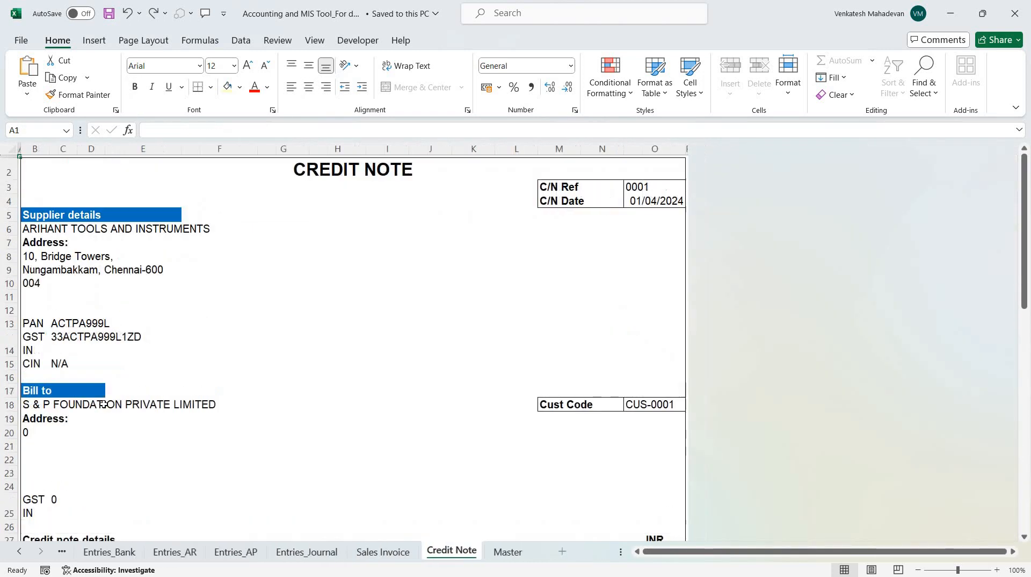
{"action": "left_click", "coordinate": [345, 360]}
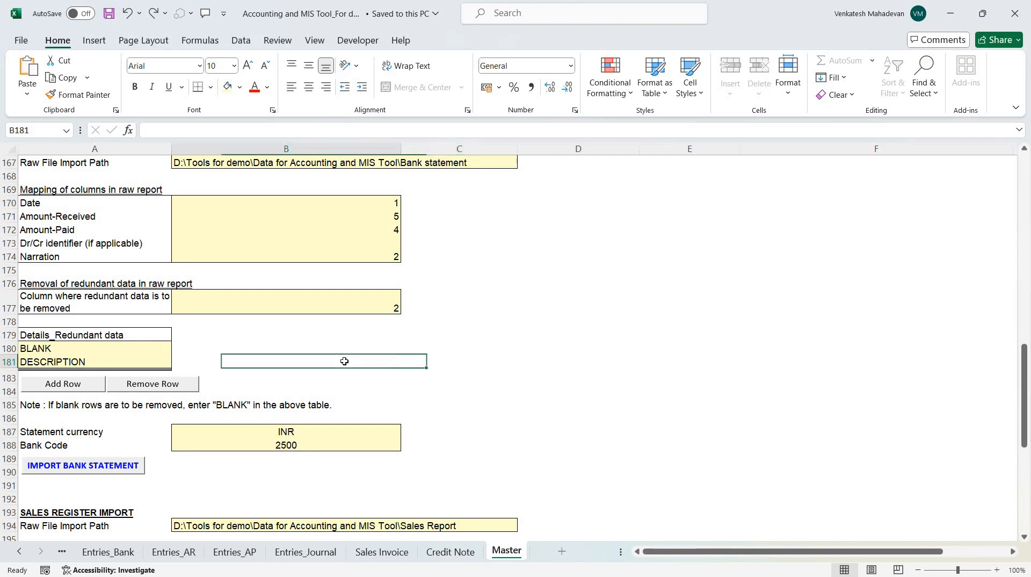
{"action": "scroll", "coordinate": [343, 361], "scroll_direction": "up", "scroll_amount": 4}
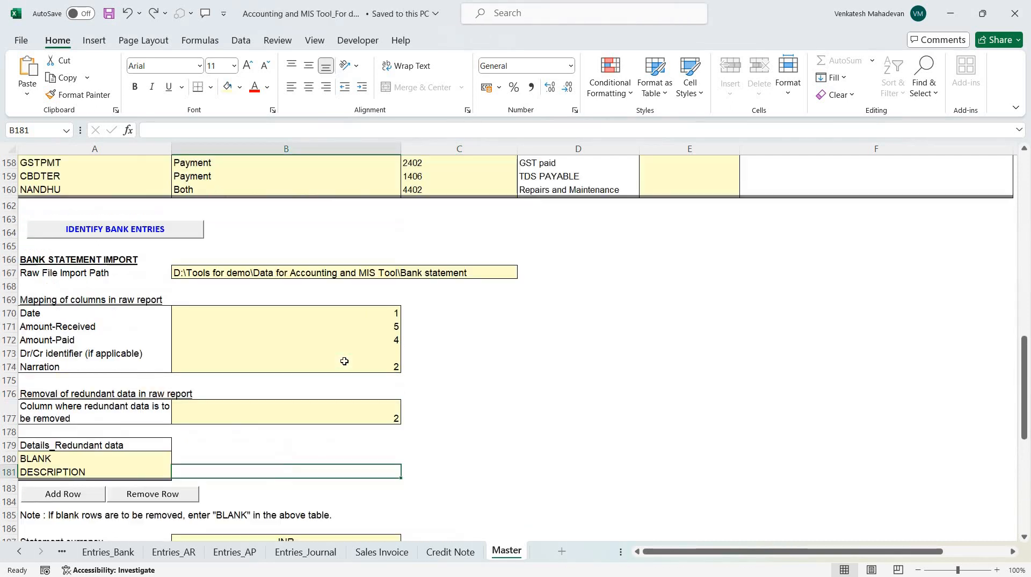
{"action": "scroll", "coordinate": [344, 360], "scroll_direction": "down", "scroll_amount": 4}
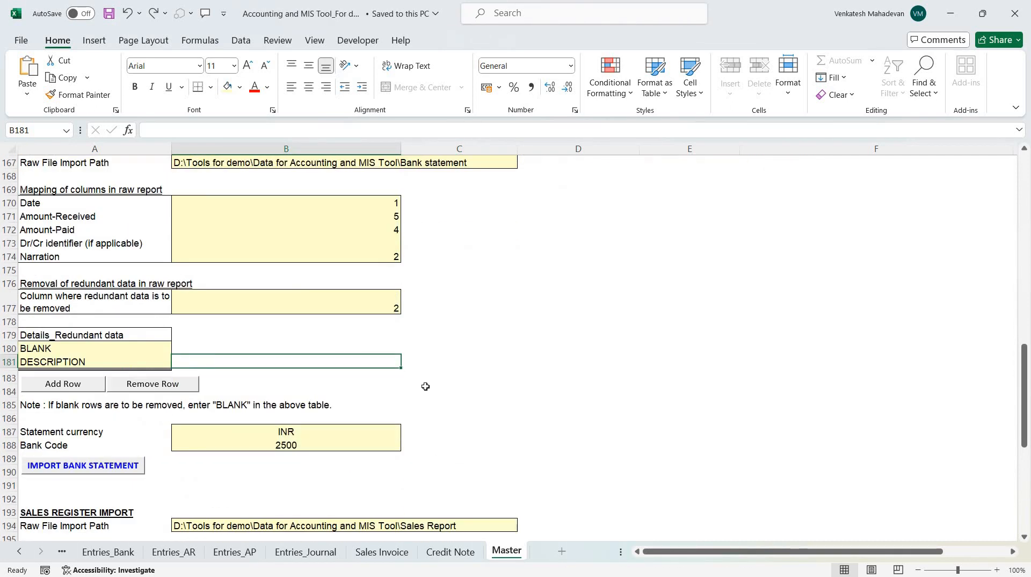
Switch to the Bank statement workbook and examine its account header and transaction columns
{"action": "key", "text": "alt+Tab"}
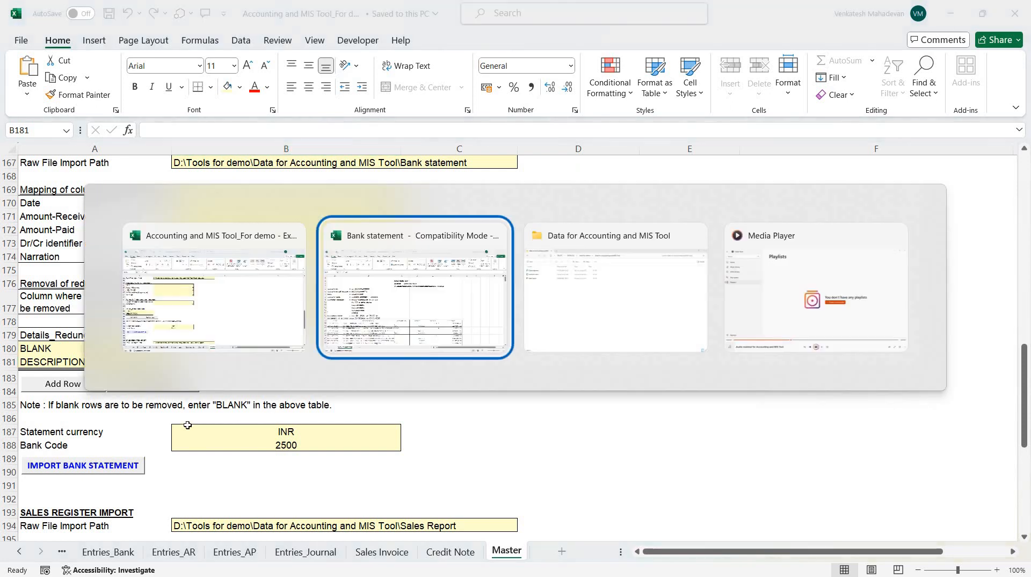
{"action": "scroll", "coordinate": [151, 370], "scroll_direction": "down", "scroll_amount": 3}
{"action": "scroll", "coordinate": [152, 370], "scroll_direction": "up", "scroll_amount": 4}
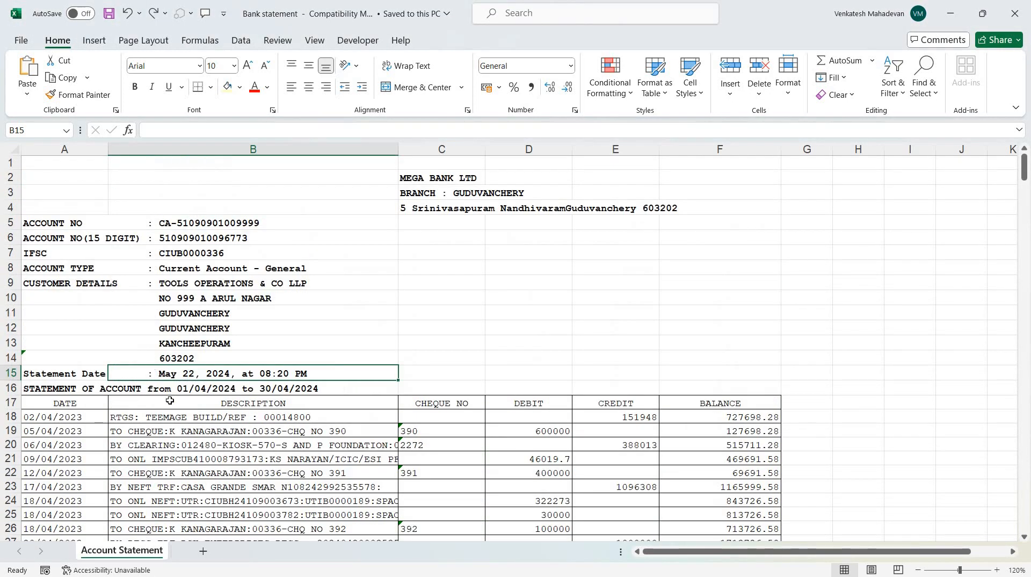
Return to the Master sheet, select the redundant data details and run the bank statement import
{"action": "key", "text": "alt+Tab"}
{"action": "key", "text": "alt+Tab"}
{"action": "key", "text": "alt+Tab"}
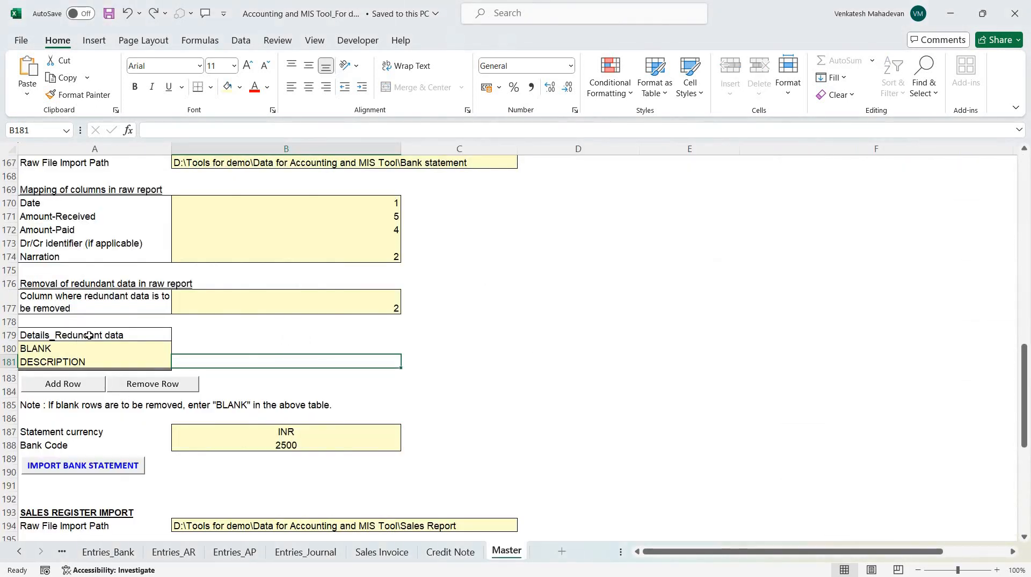
{"action": "left_click_drag", "start_coordinate": [88, 335], "coordinate": [203, 405]}
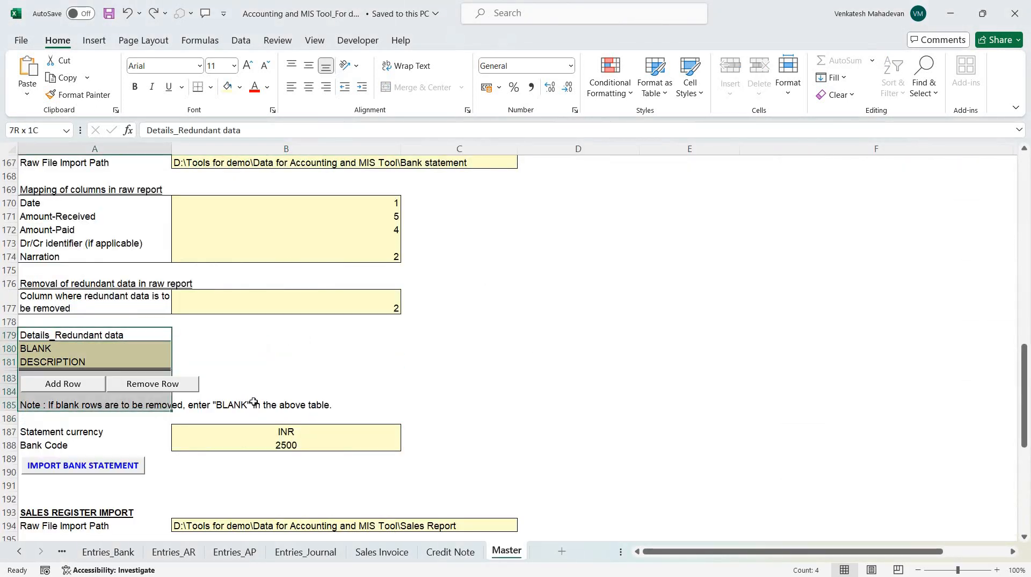
{"action": "left_click", "coordinate": [130, 468]}
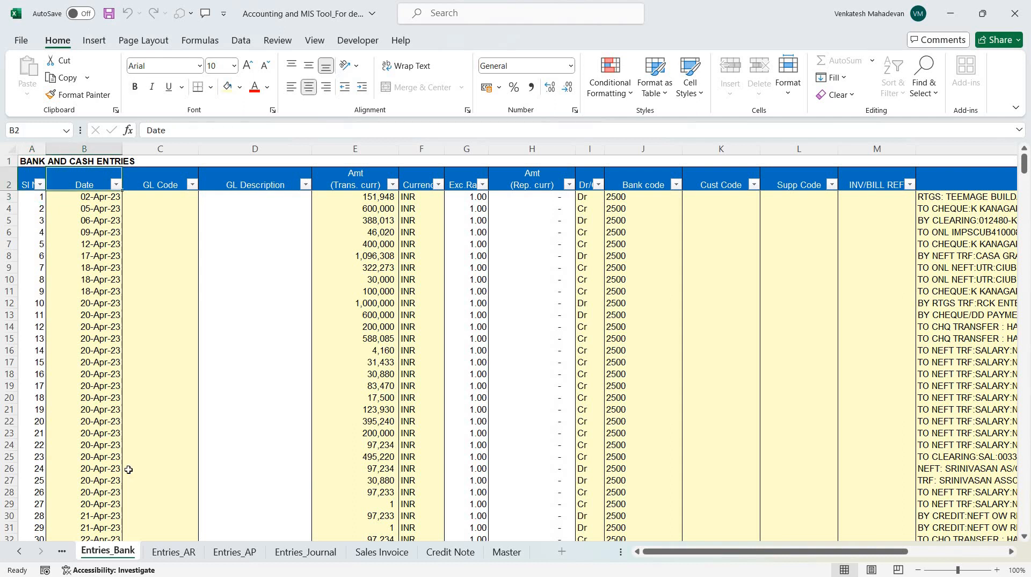
Open the Bank statement file from the Data for Accounting and MIS Tool folder and maximize its window
{"action": "key", "text": "alt+Tab"}
{"action": "key", "text": "Down"}
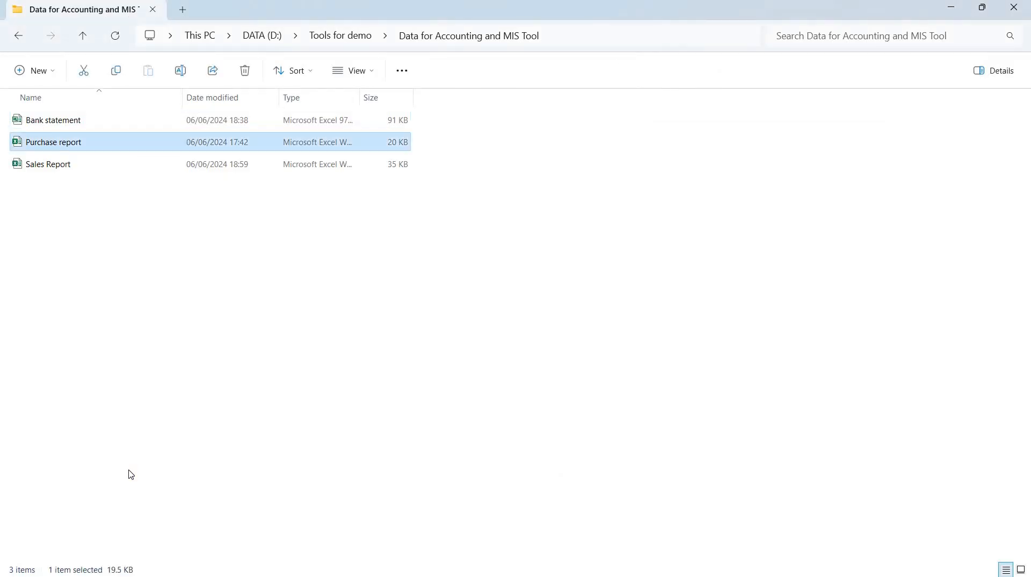
{"action": "key", "text": "Up"}
{"action": "key", "text": "alt+Tab"}
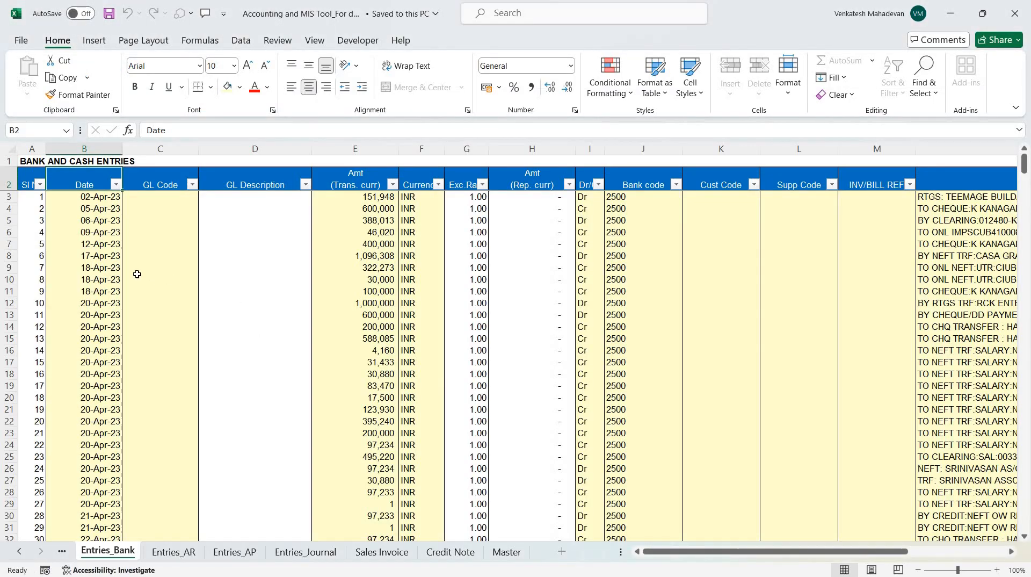
{"action": "left_click", "coordinate": [103, 267]}
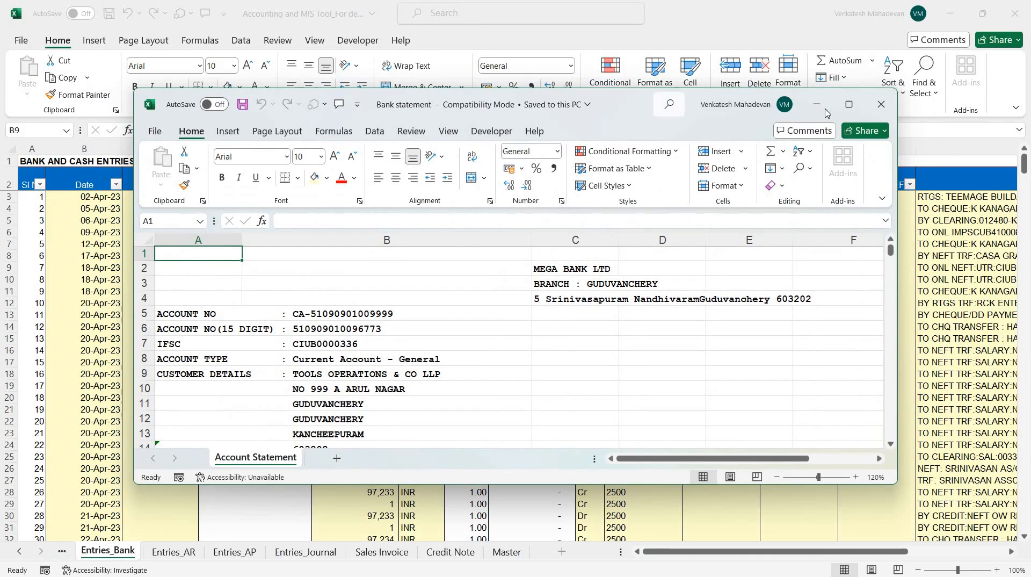
{"action": "left_click", "coordinate": [858, 109]}
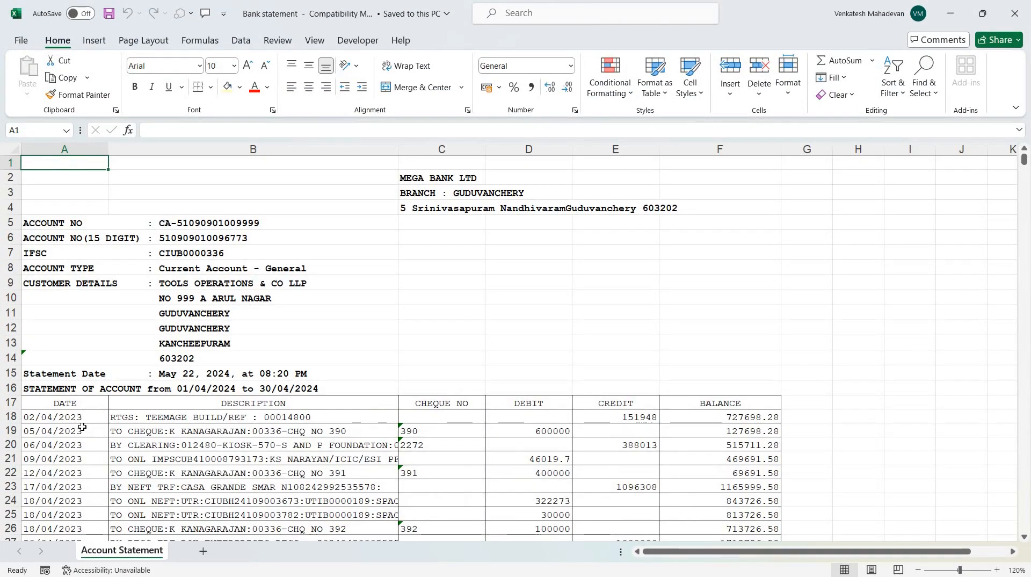
Select the transaction dates down to the last row of the Account Statement sheet, then return to cell A1
{"action": "left_click", "coordinate": [82, 427]}
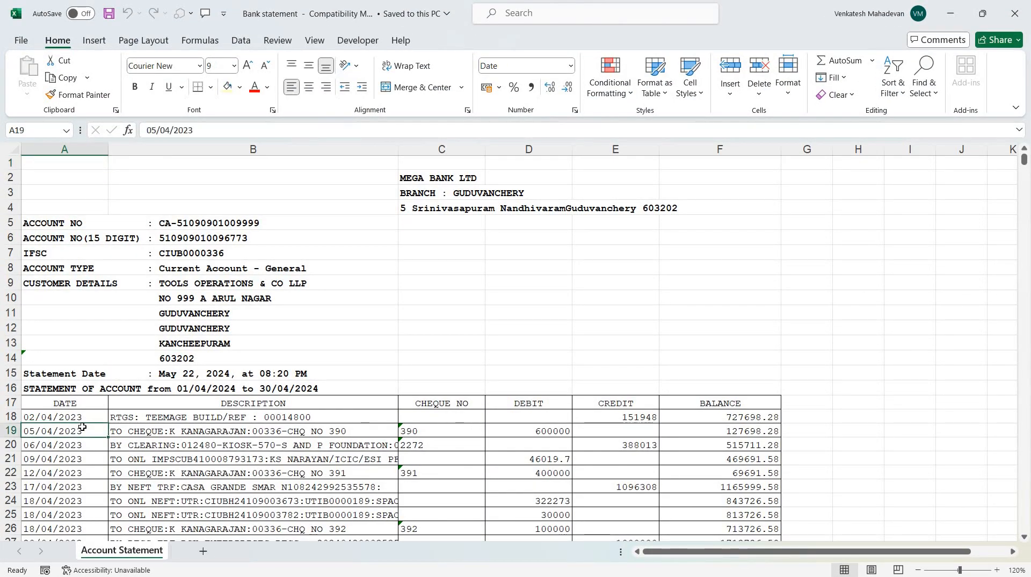
{"action": "key", "text": "ctrl+shift+Down"}
{"action": "key", "text": "ctrl+q"}
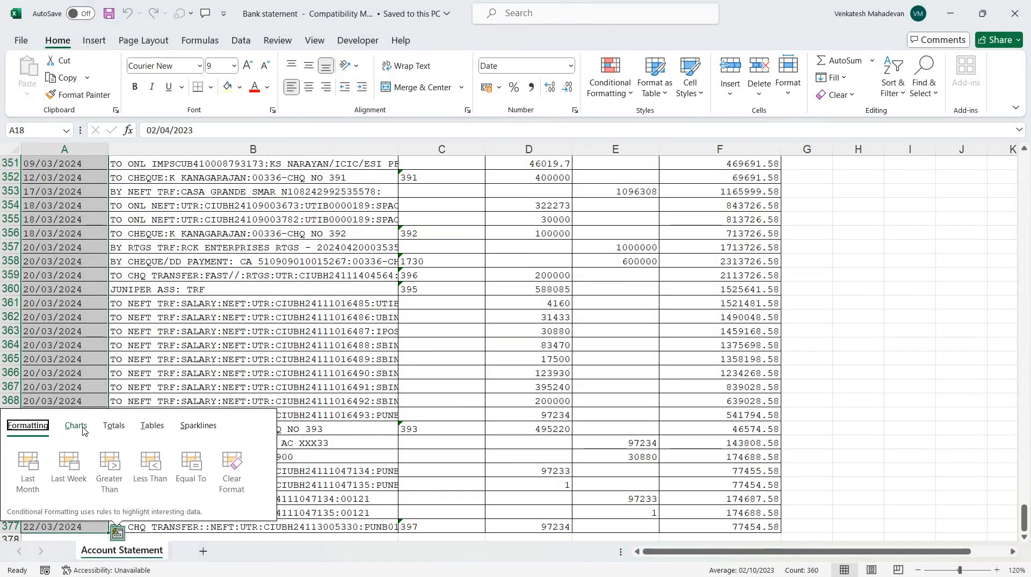
{"action": "left_click", "coordinate": [240, 276]}
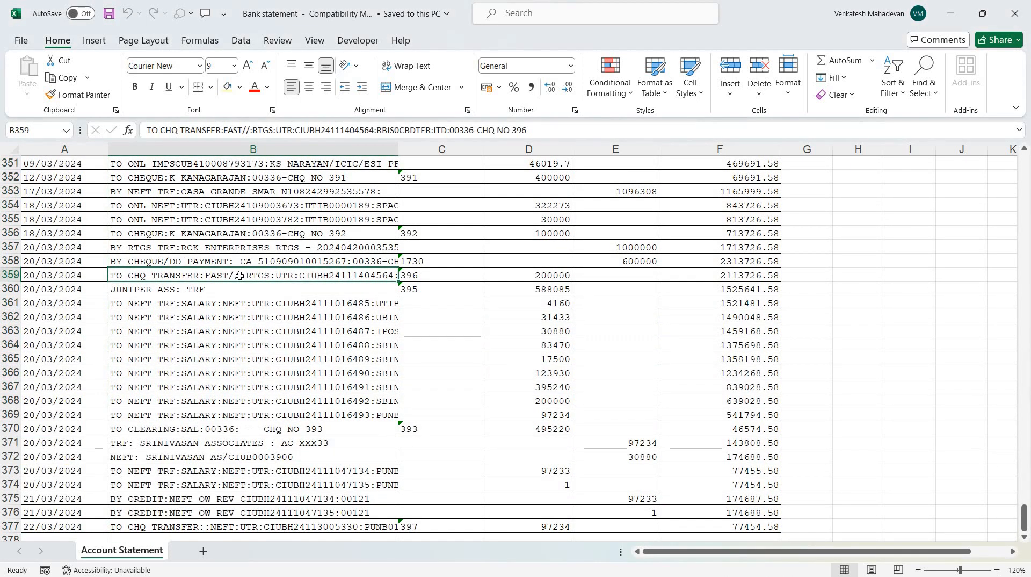
{"action": "key", "text": "ctrl+Home"}
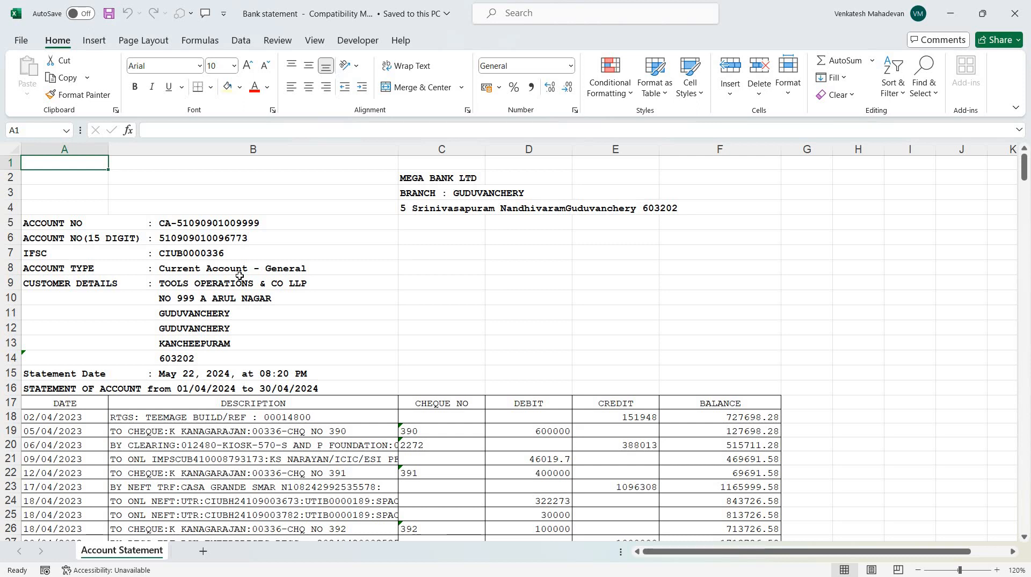
Switch back to the Accounting and MIS Tool workbook and find the Bank Transaction Identifier Rules Table on the Master sheet
{"action": "key", "text": "alt+Tab"}
{"action": "key", "text": "ctrl+Page_Down"}
{"action": "key", "text": "ctrl+Page_Down"}
{"action": "key", "text": "ctrl+Page_Down"}
{"action": "key", "text": "ctrl+Page_Down"}
{"action": "key", "text": "ctrl+Page_Down"}
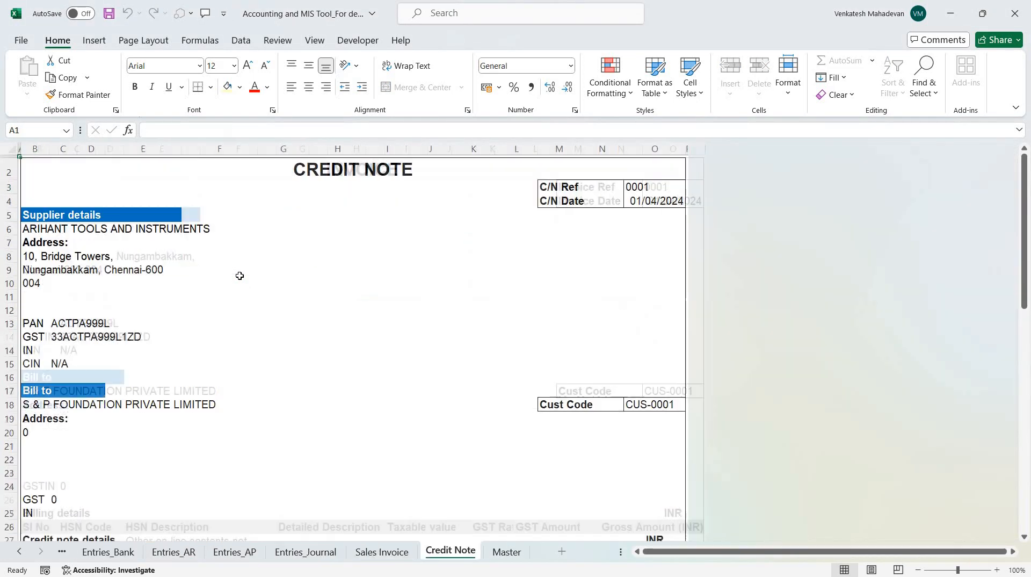
{"action": "key", "text": "ctrl+Page_Down"}
{"action": "scroll", "coordinate": [48, 319], "scroll_direction": "up", "scroll_amount": 12}
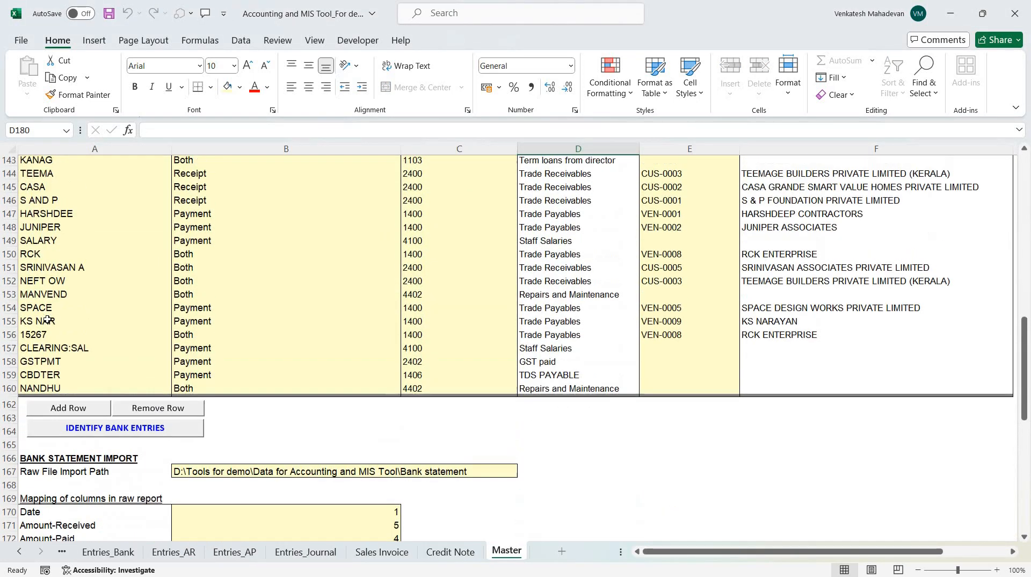
Select the first narration keyword, KANAG, and then the identified account and customer/supplier columns of the rules table
{"action": "left_click", "coordinate": [53, 311]}
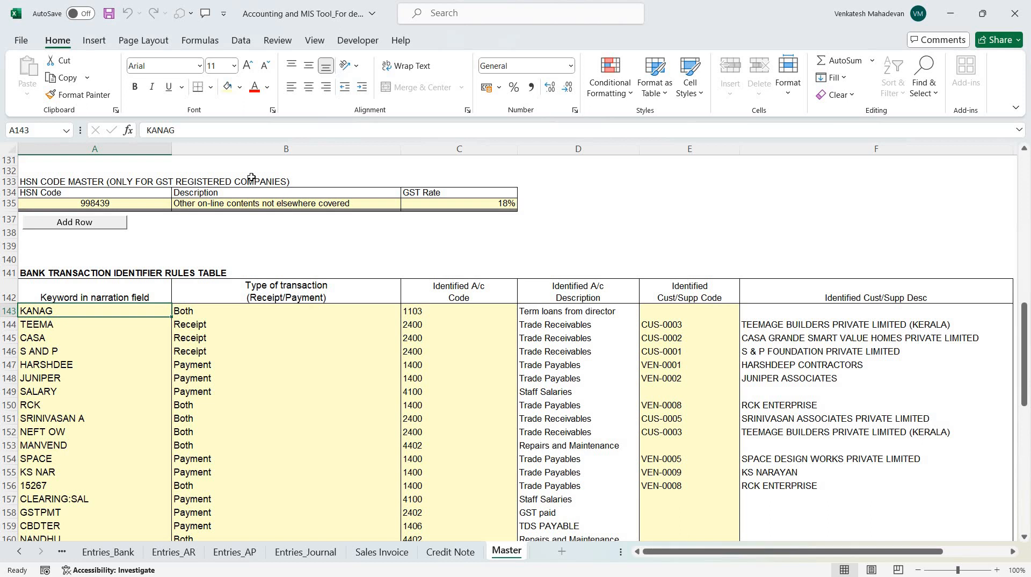
{"action": "scroll", "coordinate": [251, 177], "scroll_direction": "down", "scroll_amount": 3}
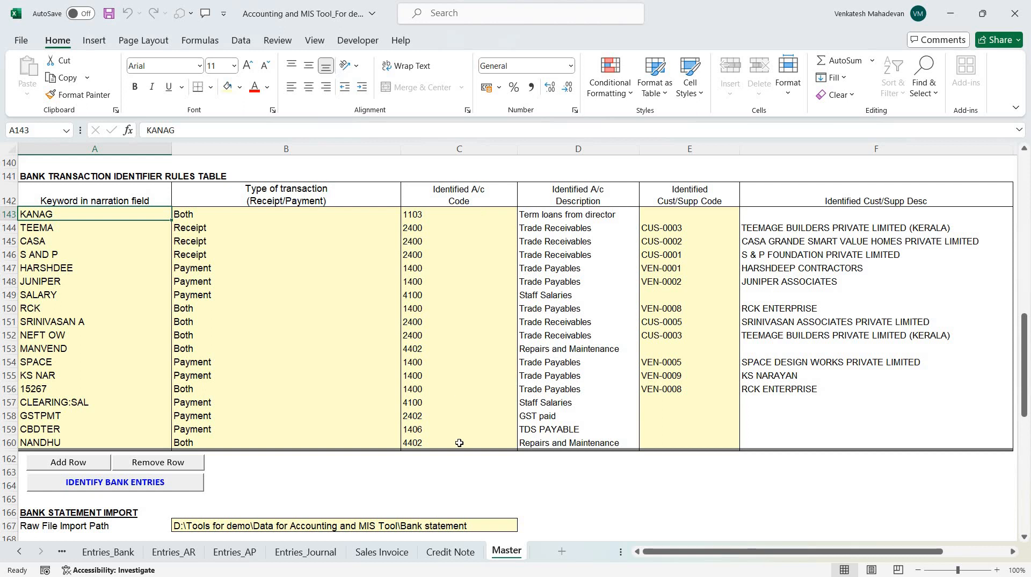
{"action": "left_click_drag", "start_coordinate": [459, 214], "coordinate": [833, 412]}
Go to the Vendor Master table on the Master sheet and select the row of JUNIPER ASSOCIATES
{"action": "scroll", "coordinate": [219, 378], "scroll_direction": "up", "scroll_amount": 8}
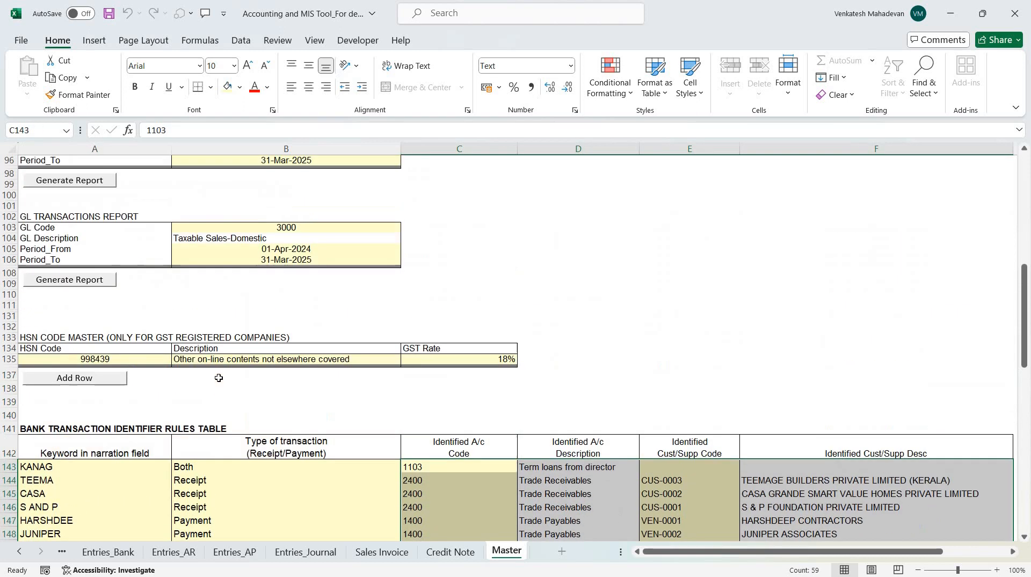
{"action": "scroll", "coordinate": [219, 378], "scroll_direction": "up", "scroll_amount": 20}
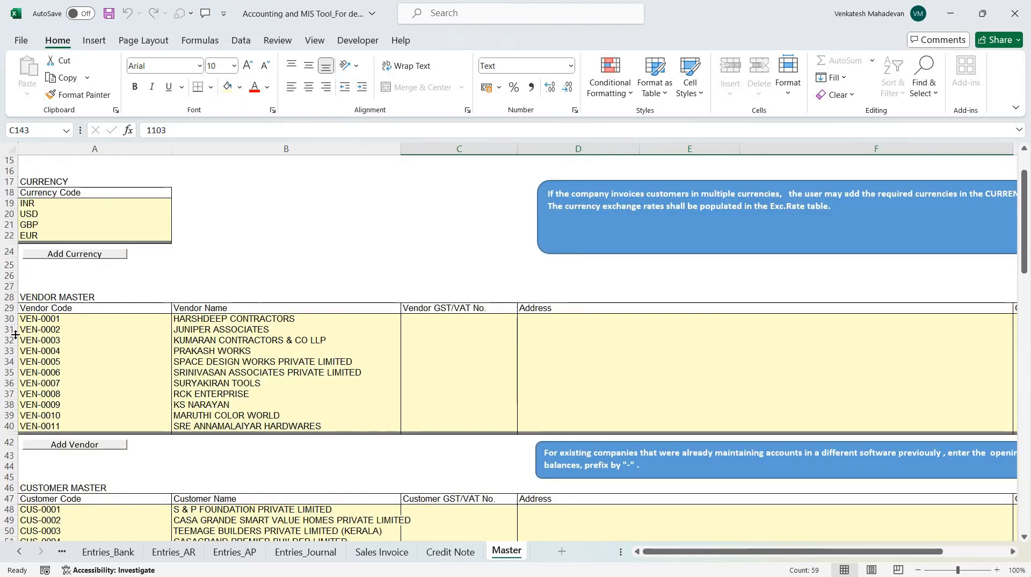
{"action": "left_click", "coordinate": [6, 329]}
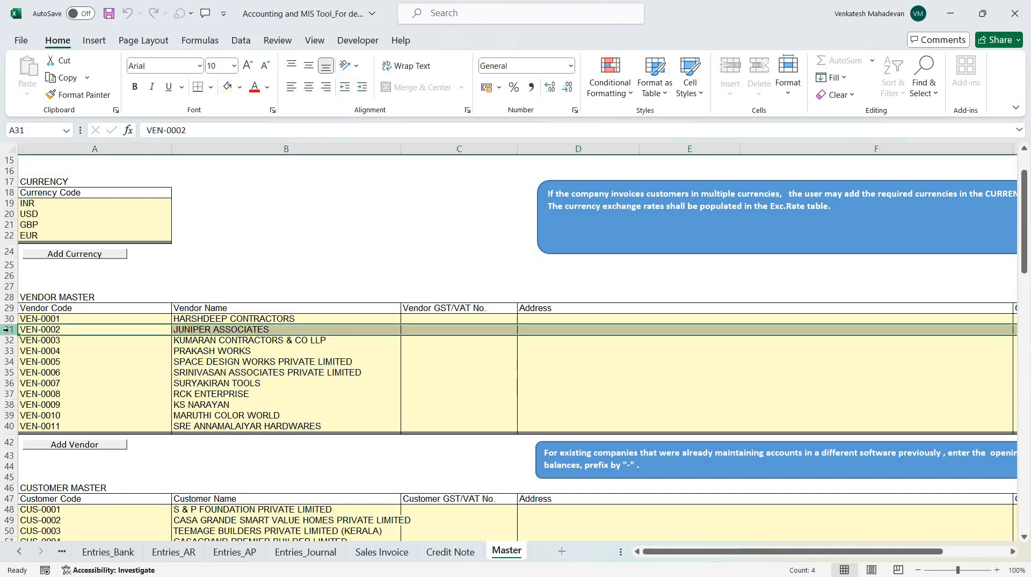
Switch to the bank statement workbook and select the yellow-highlighted JUNIPER transactions in rows 107, 119 and 120 one after another
{"action": "scroll", "coordinate": [220, 374], "scroll_direction": "down", "scroll_amount": 20}
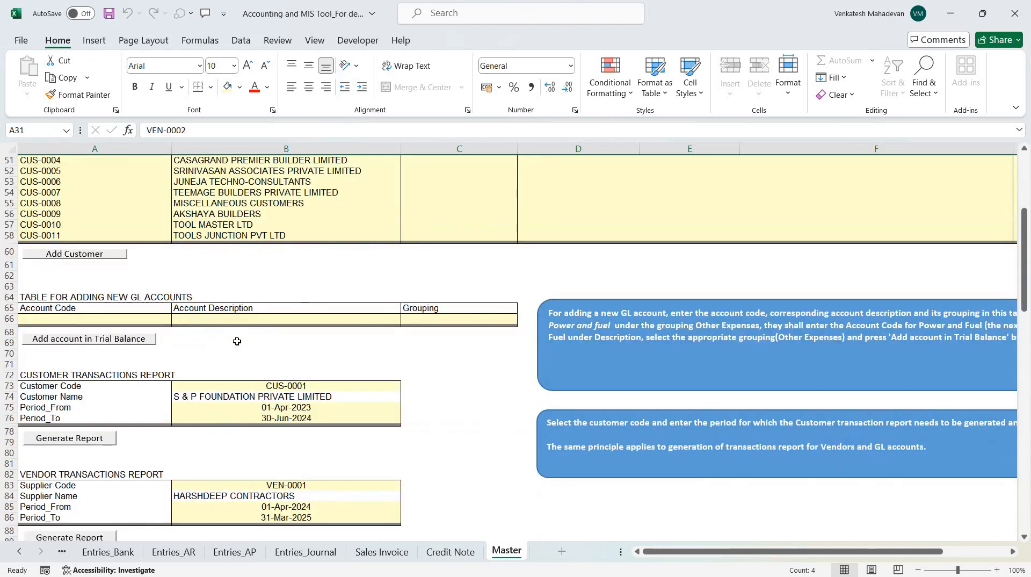
{"action": "scroll", "coordinate": [235, 339], "scroll_direction": "down", "scroll_amount": 7}
{"action": "key", "text": "alt+Tab"}
{"action": "scroll", "coordinate": [254, 310], "scroll_direction": "down", "scroll_amount": 13}
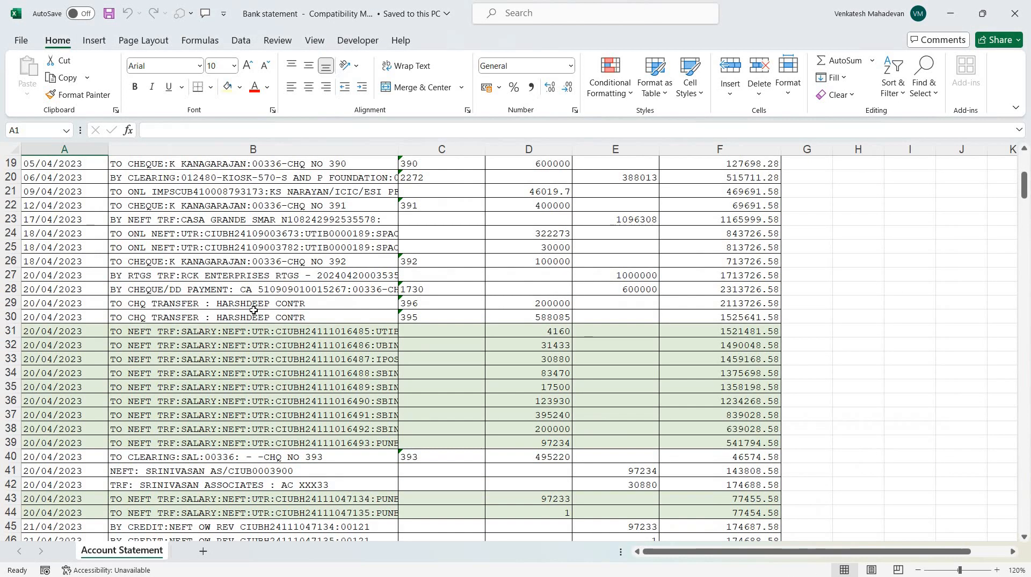
{"action": "scroll", "coordinate": [254, 309], "scroll_direction": "down", "scroll_amount": 19}
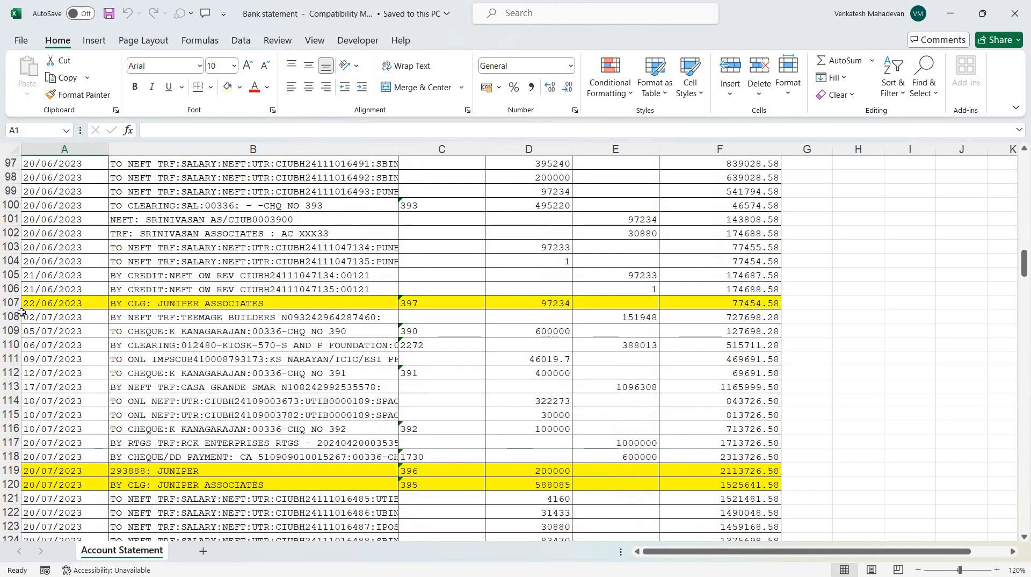
{"action": "left_click", "coordinate": [11, 303]}
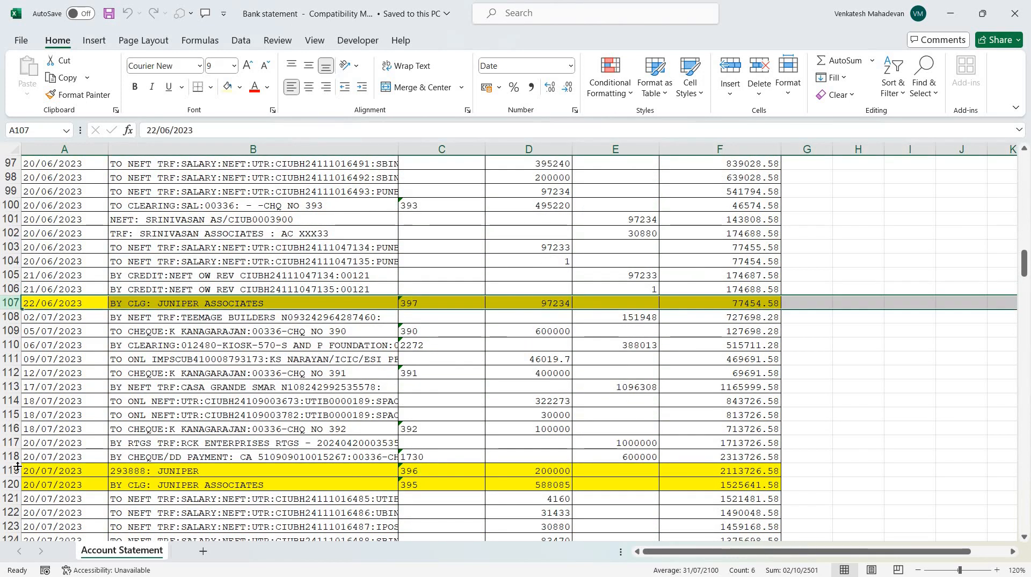
{"action": "left_click", "coordinate": [11, 470]}
{"action": "left_click", "coordinate": [11, 484]}
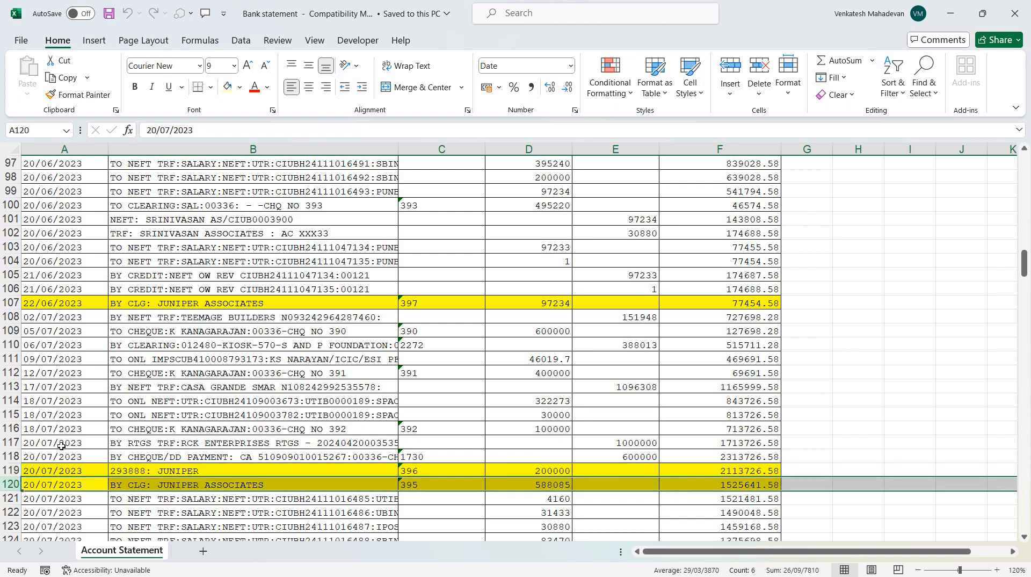
Select the JUNIPER ASSOCIATES transaction in row 149, and then the row 119 transaction narrated 293888: JUNIPER
{"action": "scroll", "coordinate": [62, 445], "scroll_direction": "down", "scroll_amount": 4}
{"action": "scroll", "coordinate": [59, 447], "scroll_direction": "down", "scroll_amount": 5}
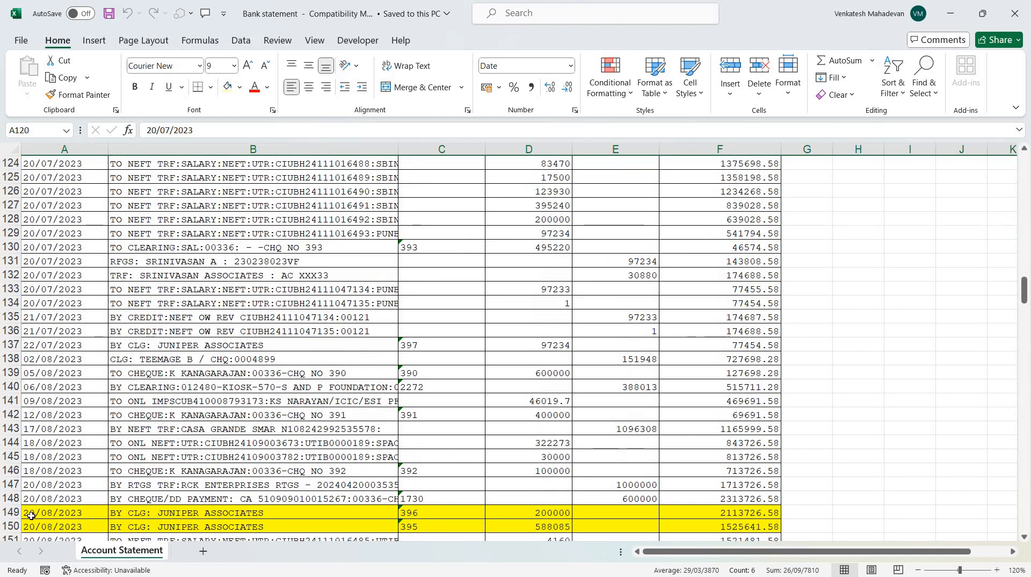
{"action": "left_click", "coordinate": [12, 512]}
{"action": "scroll", "coordinate": [62, 447], "scroll_direction": "up", "scroll_amount": 8}
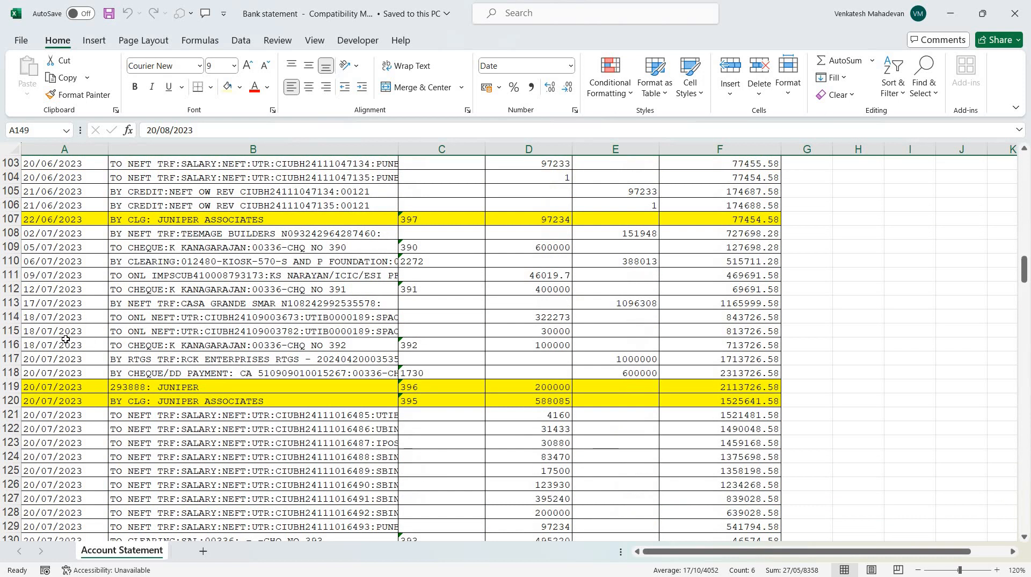
{"action": "left_click", "coordinate": [13, 427]}
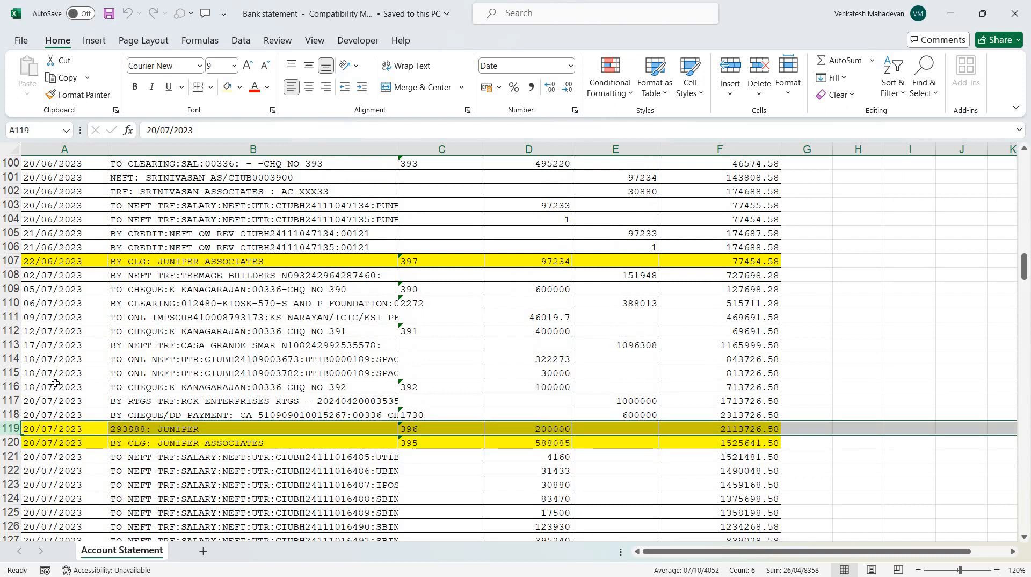
{"action": "scroll", "coordinate": [76, 418], "scroll_direction": "down", "scroll_amount": 12}
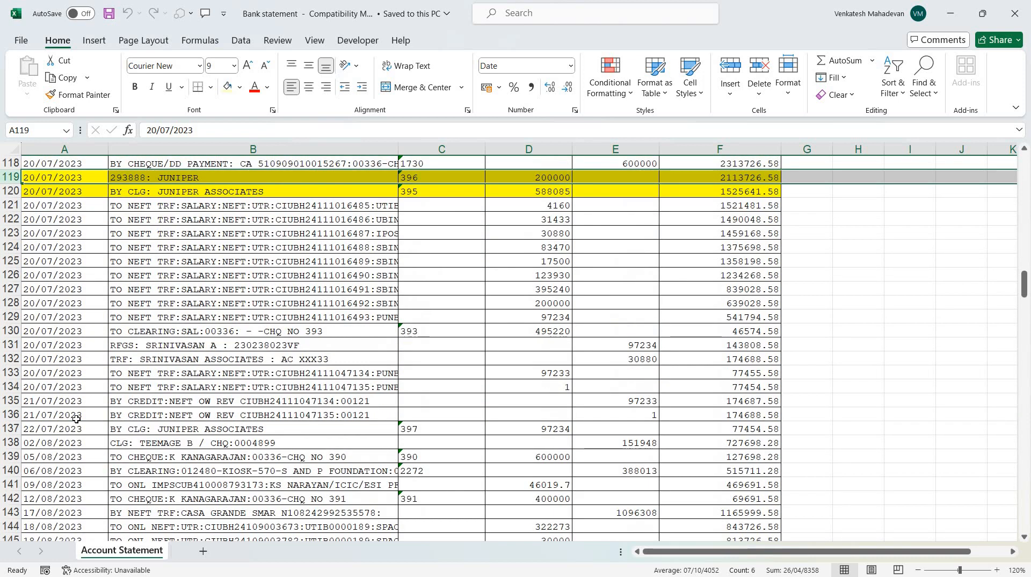
{"action": "scroll", "coordinate": [76, 418], "scroll_direction": "down", "scroll_amount": 4}
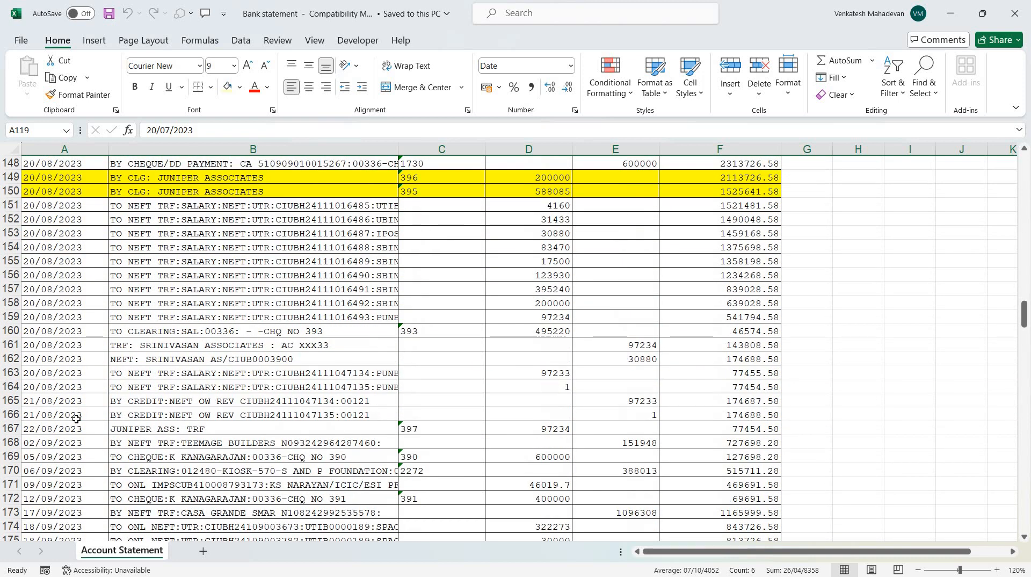
{"action": "scroll", "coordinate": [76, 419], "scroll_direction": "up", "scroll_amount": 18}
Return to the Accounting and MIS Tool workbook and enter the keyword JUNIPER with transaction type Payment in row 148 of the rules table
{"action": "key", "text": "alt+Tab"}
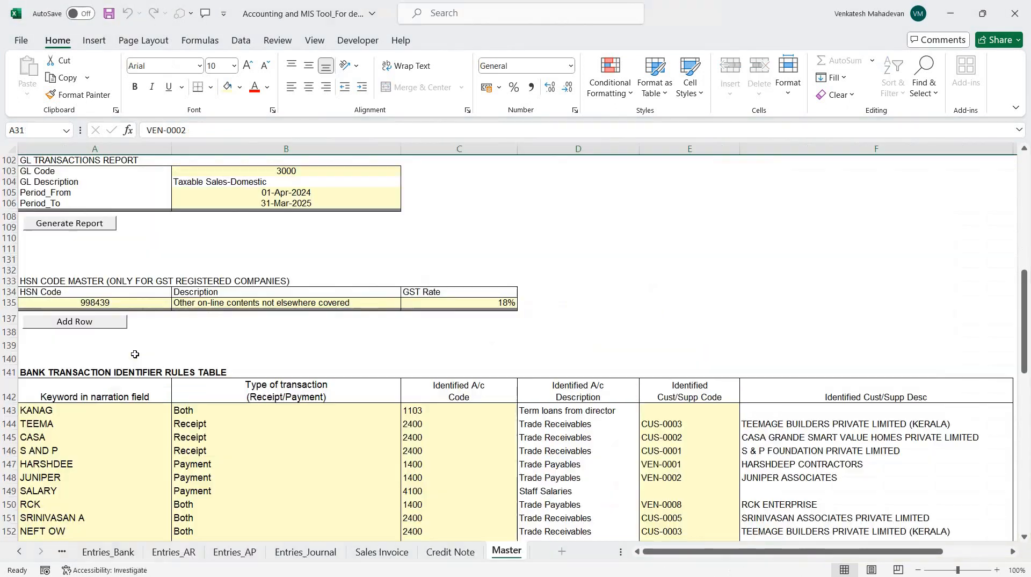
{"action": "scroll", "coordinate": [110, 367], "scroll_direction": "down", "scroll_amount": 3}
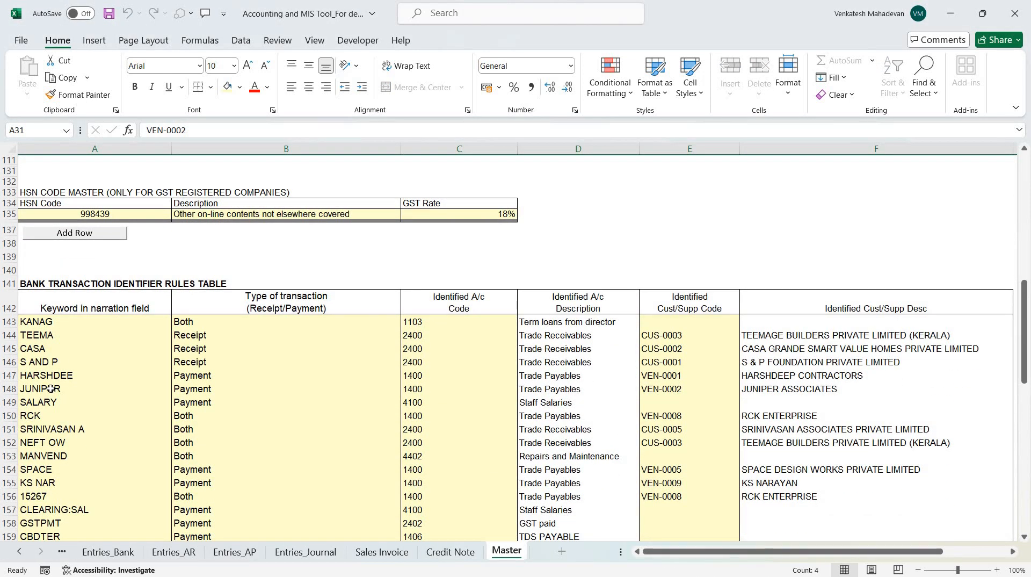
{"action": "left_click", "coordinate": [51, 389]}
{"action": "type", "text": "JUNI"}
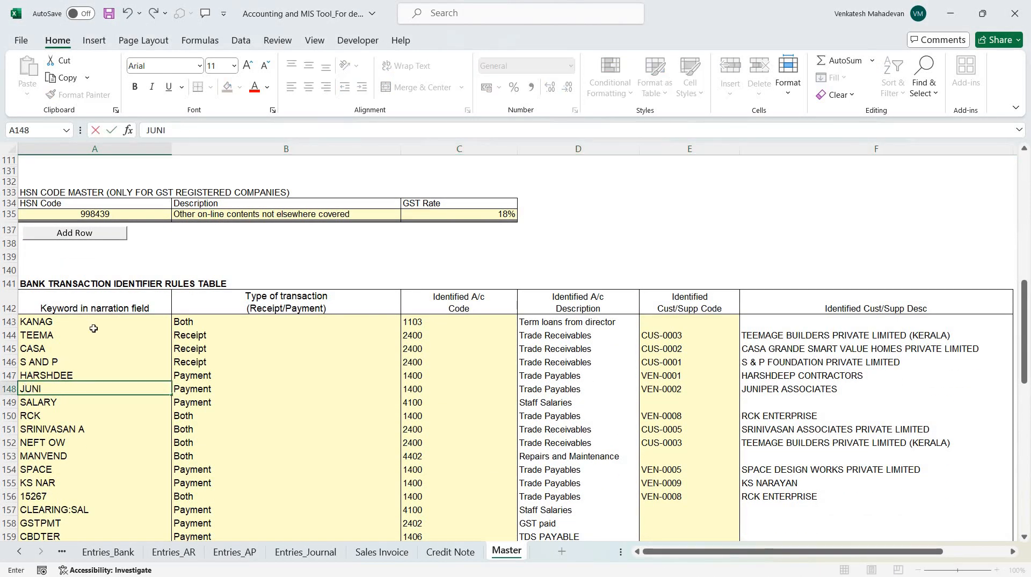
{"action": "type", "text": "PER"}
{"action": "key", "text": "Tab"}
{"action": "key", "text": "alt+Down"}
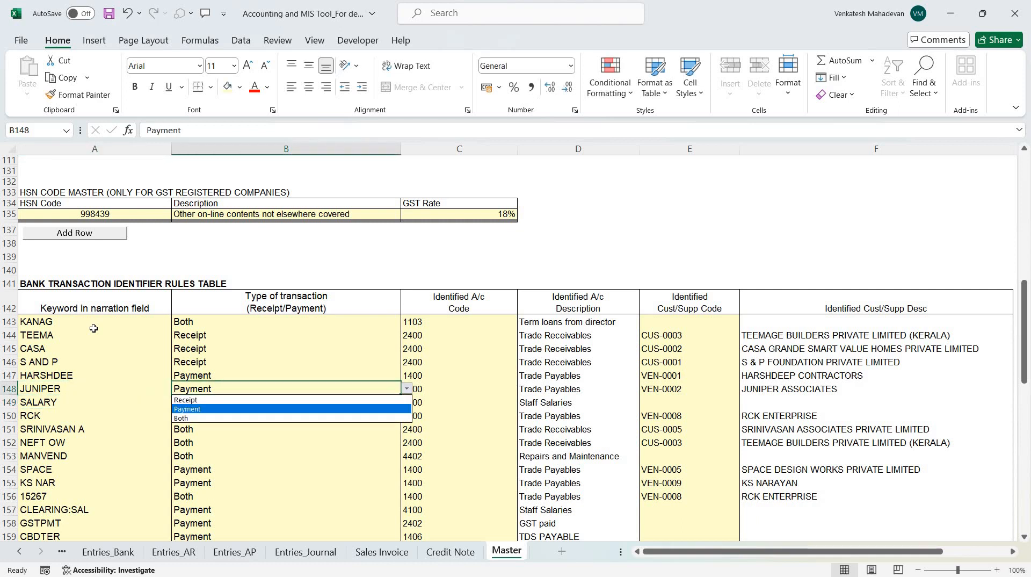
{"action": "key", "text": "Return"}
{"action": "key", "text": "Tab"}
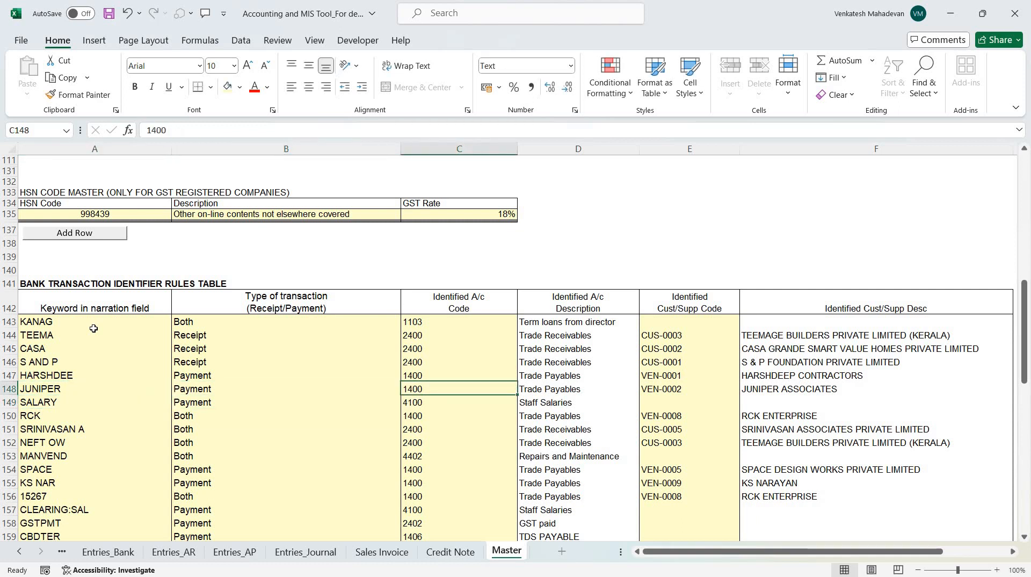
Review the identified account and vendor code cells of the JUNIPER rule without changing them, ending on its keyword
{"action": "key", "text": "Tab"}
{"action": "key", "text": "Tab"}
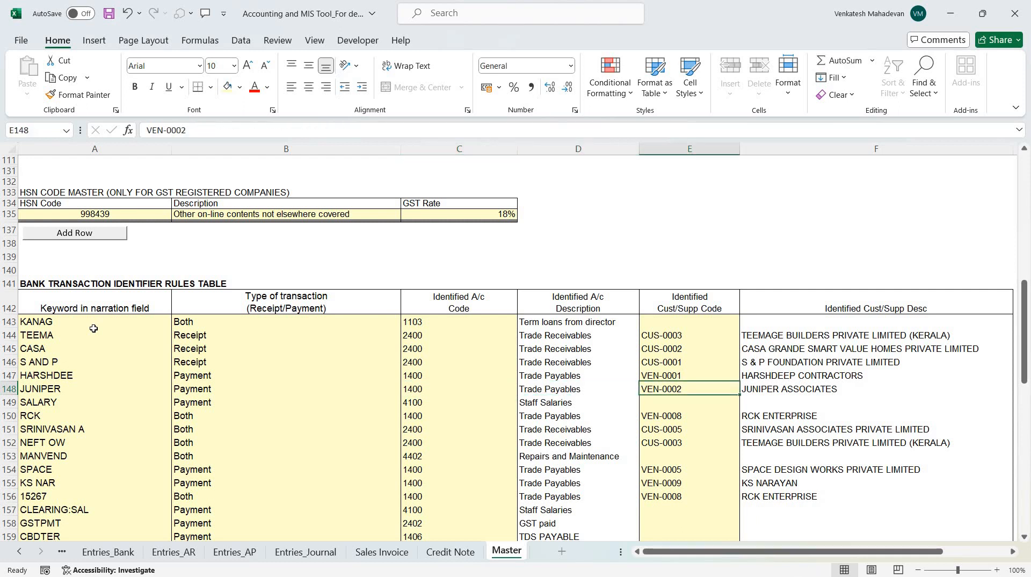
{"action": "key", "text": "Tab"}
{"action": "key", "text": "shift+Tab"}
{"action": "key", "text": "F2"}
{"action": "key", "text": "Escape"}
{"action": "key", "text": "Tab"}
{"action": "key", "text": "Home"}
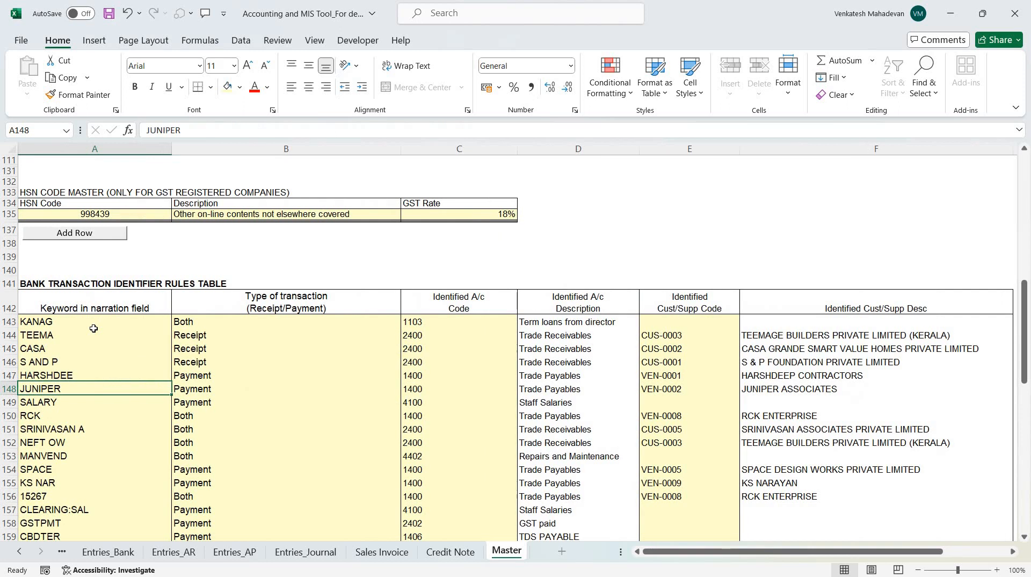
Select the whole CASA rule in the rules table, from its customer description back to its keyword
{"action": "scroll", "coordinate": [94, 328], "scroll_direction": "up", "scroll_amount": 4}
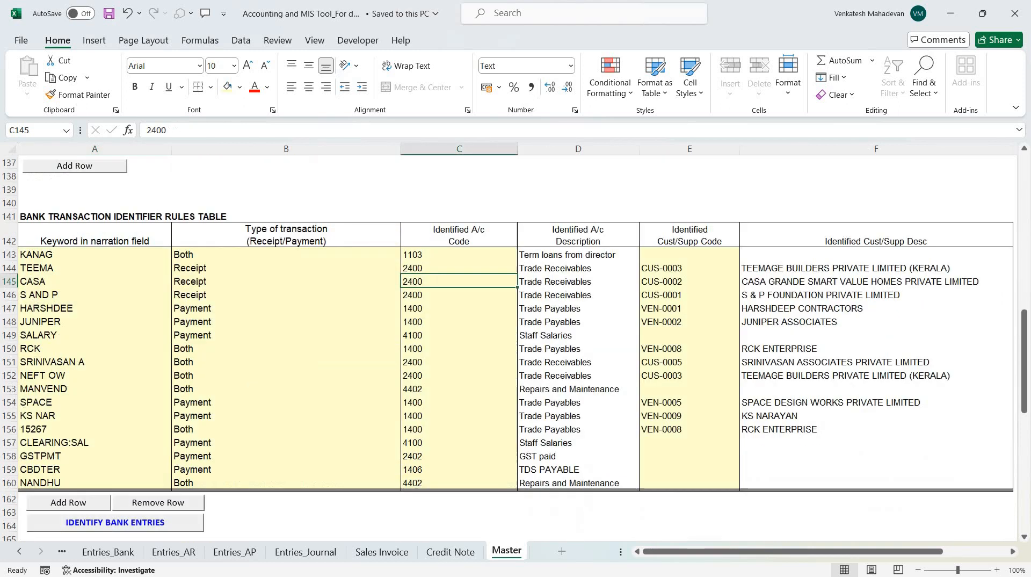
{"action": "key", "text": "Right"}
{"action": "key", "text": "Right"}
{"action": "left_click_drag", "start_coordinate": [779, 282], "coordinate": [34, 282]}
Switch to the bank statement and select the green-shaded salary transfer narrations for April and May 2023 block by block
{"action": "key", "text": "alt+Tab"}
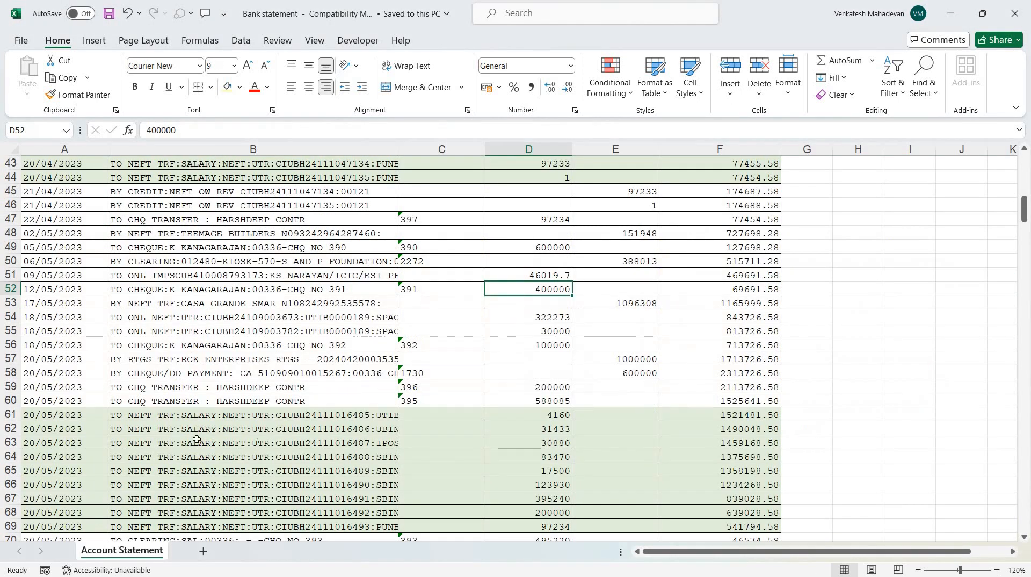
{"action": "scroll", "coordinate": [232, 305], "scroll_direction": "up", "scroll_amount": 14}
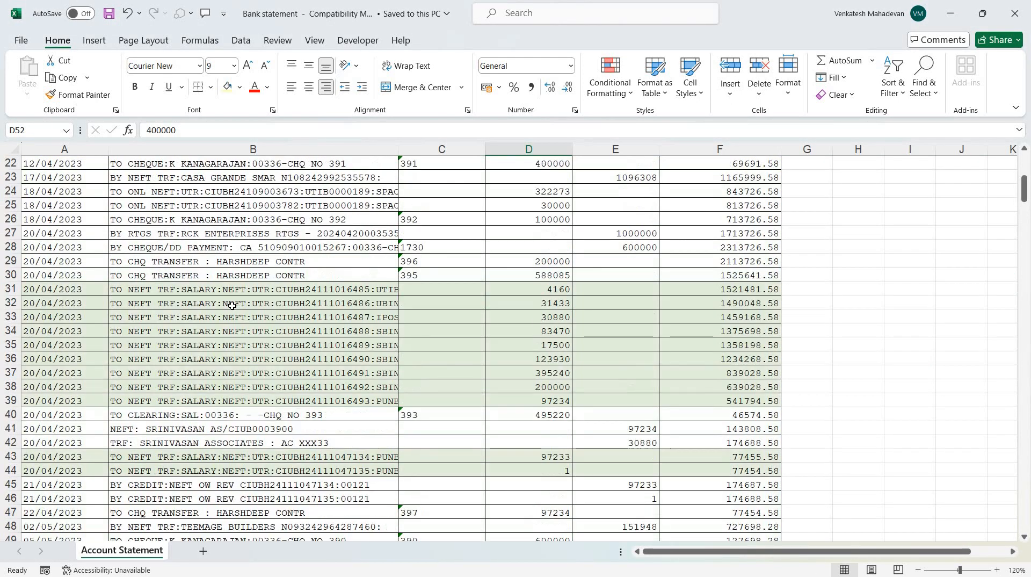
{"action": "scroll", "coordinate": [141, 320], "scroll_direction": "down", "scroll_amount": 6}
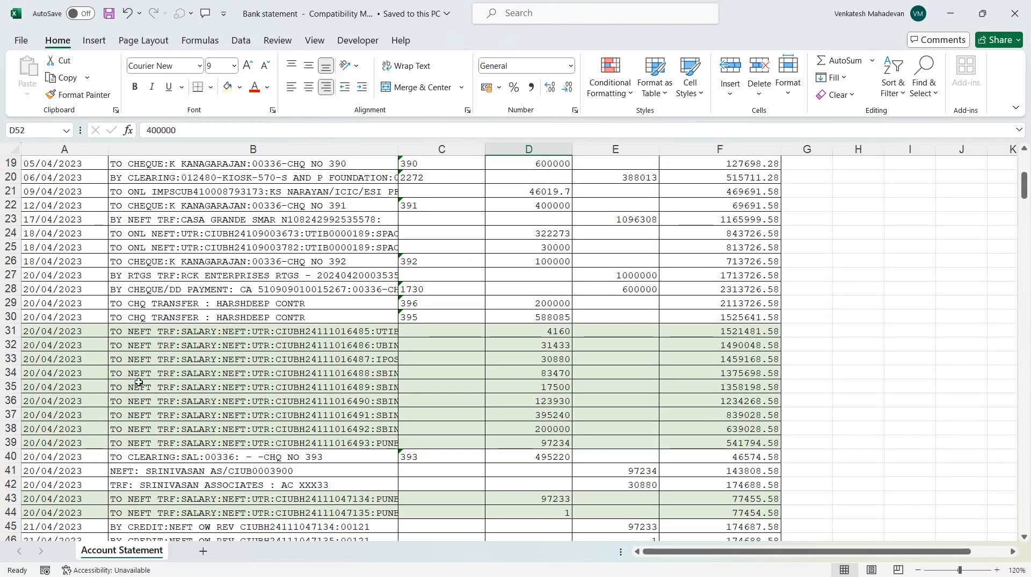
{"action": "left_click_drag", "start_coordinate": [140, 331], "coordinate": [155, 441]}
{"action": "scroll", "coordinate": [221, 341], "scroll_direction": "down", "scroll_amount": 4}
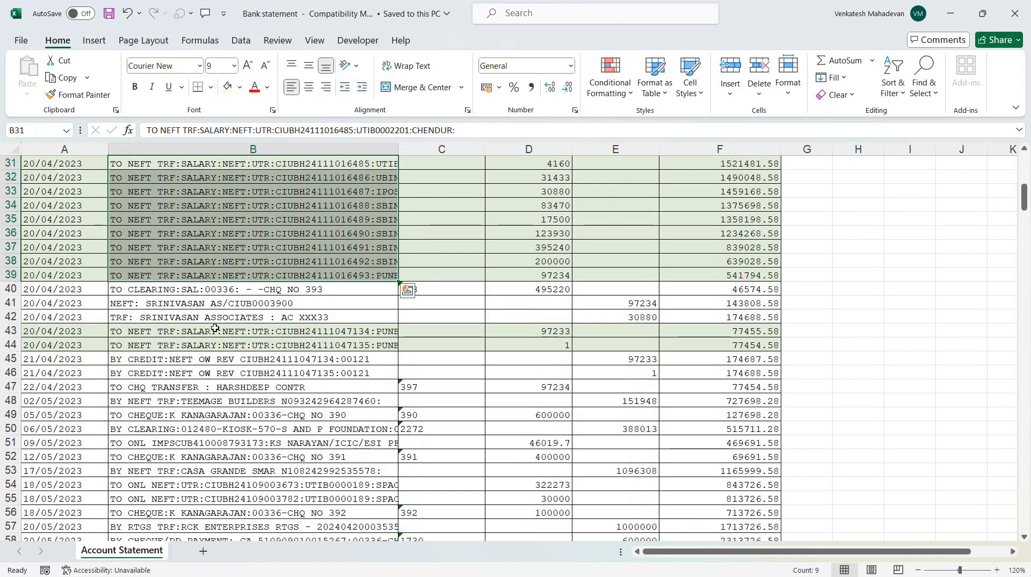
{"action": "left_click_drag", "start_coordinate": [231, 328], "coordinate": [215, 486]}
{"action": "scroll", "coordinate": [204, 366], "scroll_direction": "down", "scroll_amount": 5}
{"action": "scroll", "coordinate": [212, 280], "scroll_direction": "down", "scroll_amount": 6}
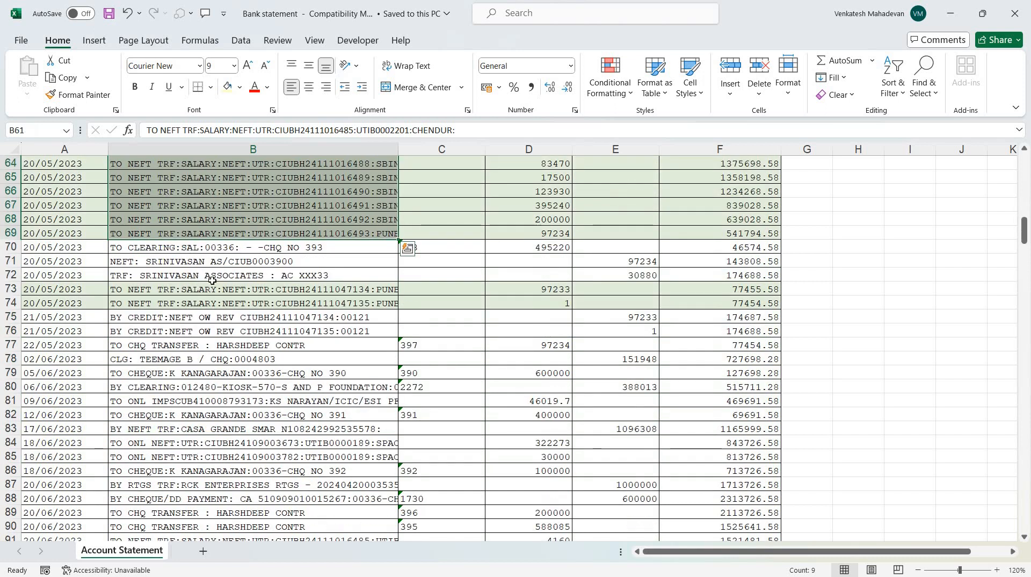
{"action": "left_click_drag", "start_coordinate": [214, 290], "coordinate": [213, 329]}
{"action": "left_click", "coordinate": [242, 297]}
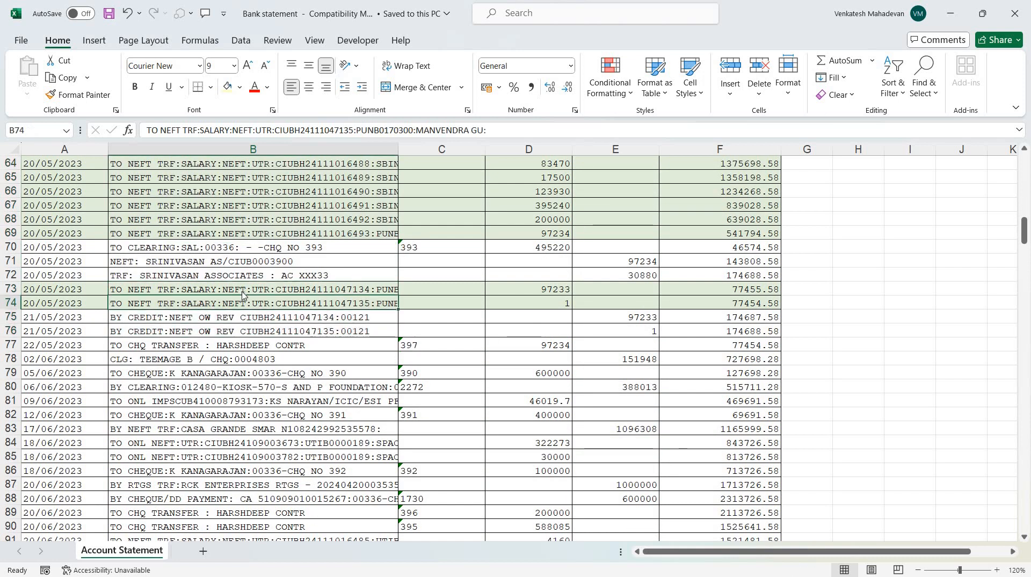
Switch back to the rules table on the Master sheet and enter the keyword SALARY with transaction type Payment in row 149
{"action": "key", "text": "alt+Tab"}
{"action": "left_click", "coordinate": [65, 329]}
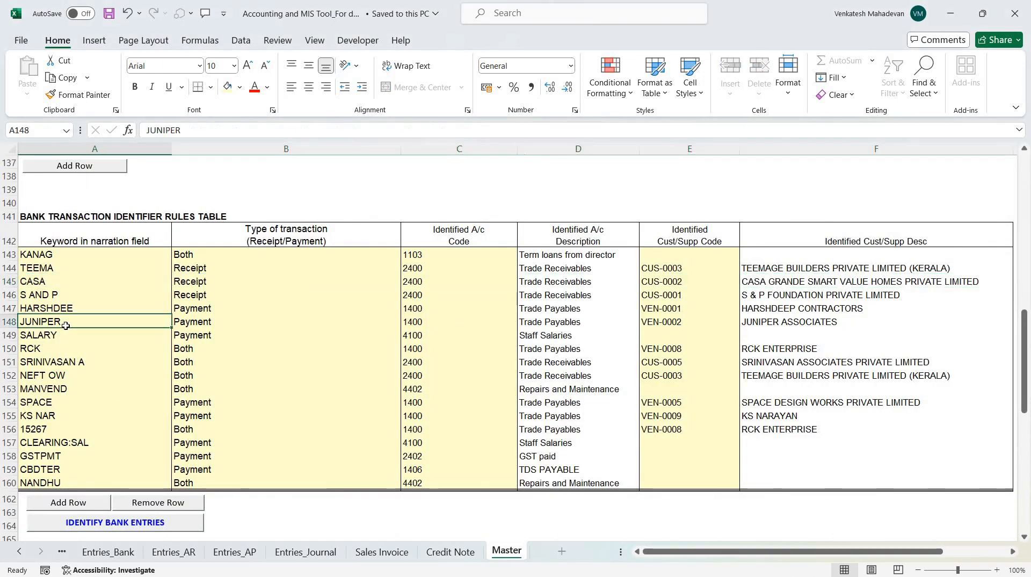
{"action": "type", "text": "saar"}
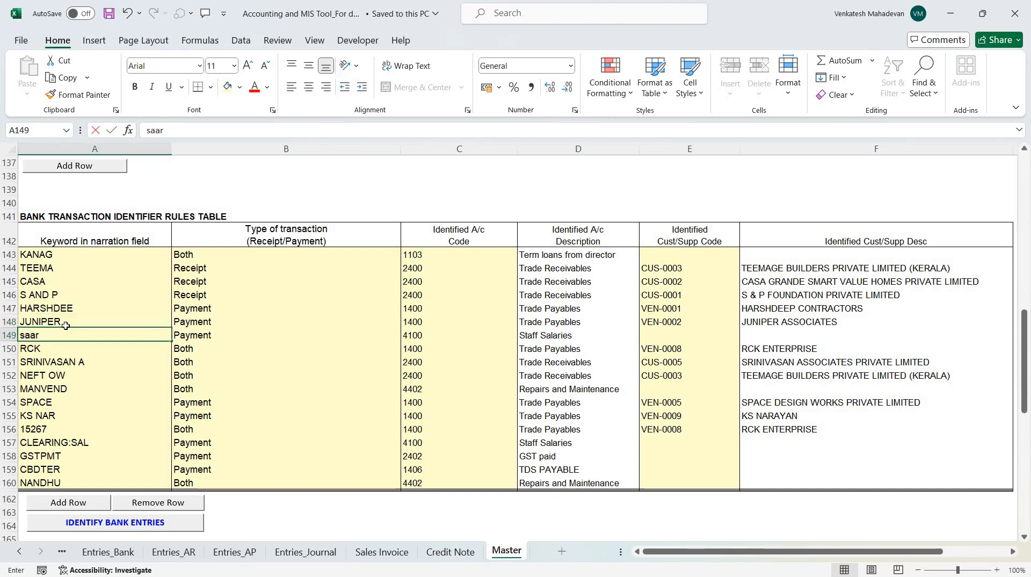
{"action": "key", "text": "BackSpace"}
{"action": "key", "text": "BackSpace"}
{"action": "type", "text": "SALARY"}
{"action": "key", "text": "Return"}
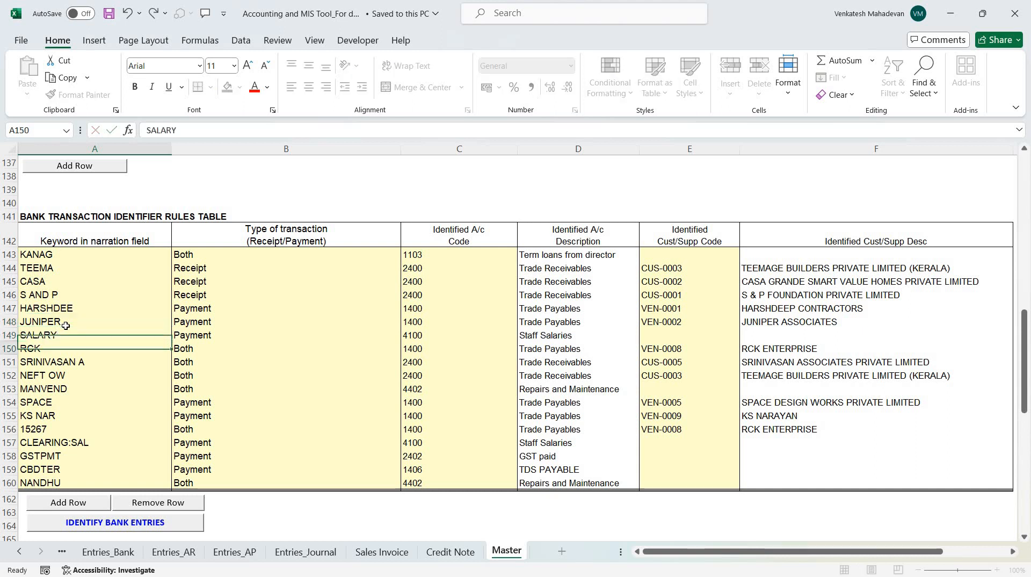
{"action": "key", "text": "Up"}
{"action": "key", "text": "Right"}
{"action": "key", "text": "alt+Down"}
{"action": "key", "text": "Return"}
{"action": "key", "text": "Right"}
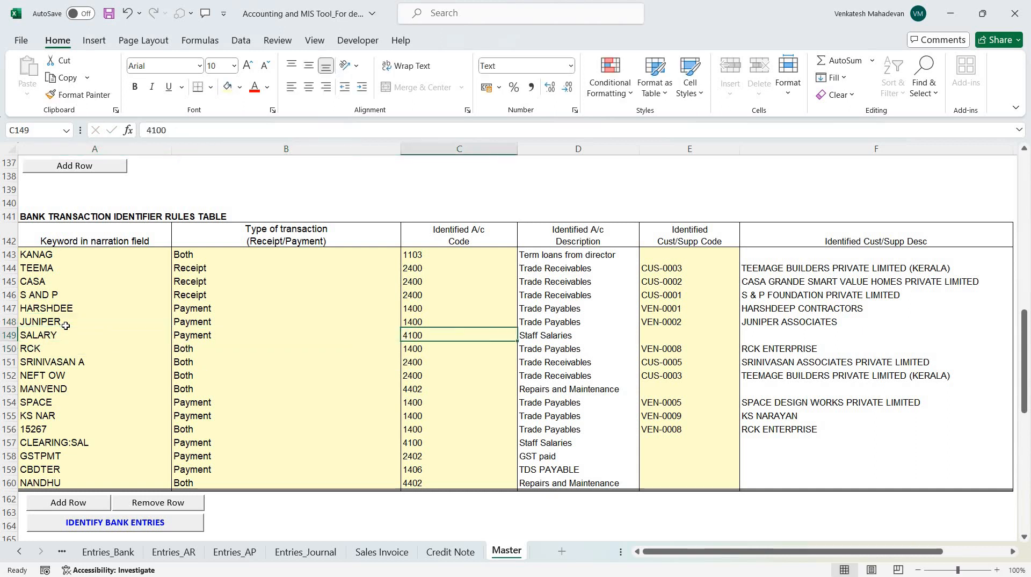
Enter 4100 as the identified account code of the SALARY rule
{"action": "type", "text": "4100"}
{"action": "key", "text": "Return"}
{"action": "key", "text": "Up"}
{"action": "key", "text": "Delete"}
{"action": "type", "text": "4"}
{"action": "key", "text": "Return"}
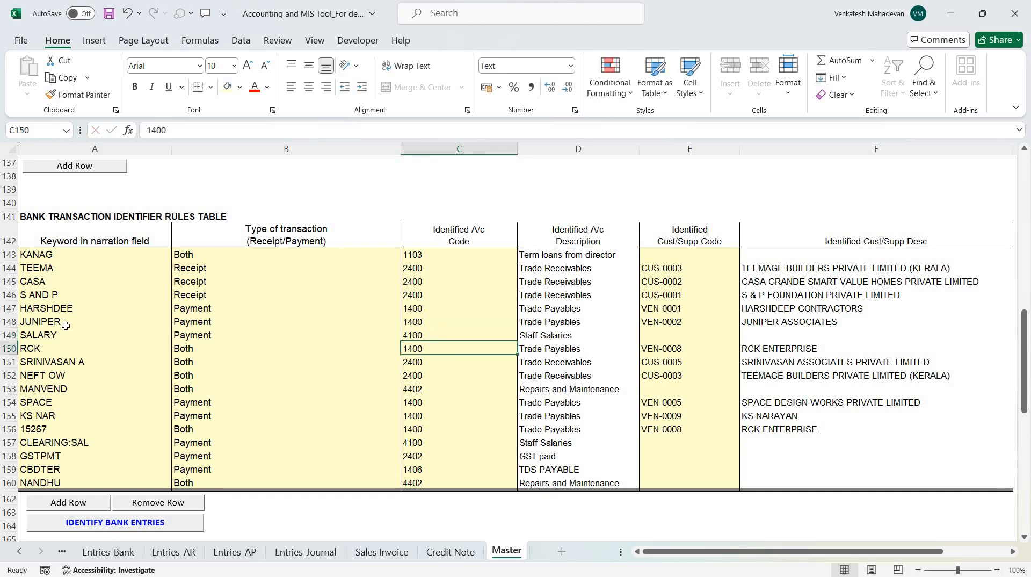
Select GL code 4100 and its Staff Salaries description on the Report_Trial Balance sheet, and try to apply a fill colour
{"action": "key", "text": "Up"}
{"action": "key", "text": "Right"}
{"action": "key", "text": "Left"}
{"action": "key", "text": "ctrl+Page_Up"}
{"action": "key", "text": "ctrl+Page_Up"}
{"action": "key", "text": "ctrl+Page_Up"}
{"action": "key", "text": "ctrl+Page_Up"}
{"action": "key", "text": "ctrl+Page_Up"}
{"action": "key", "text": "ctrl+Page_Up"}
{"action": "key", "text": "ctrl+Page_Up"}
{"action": "key", "text": "ctrl+Page_Up"}
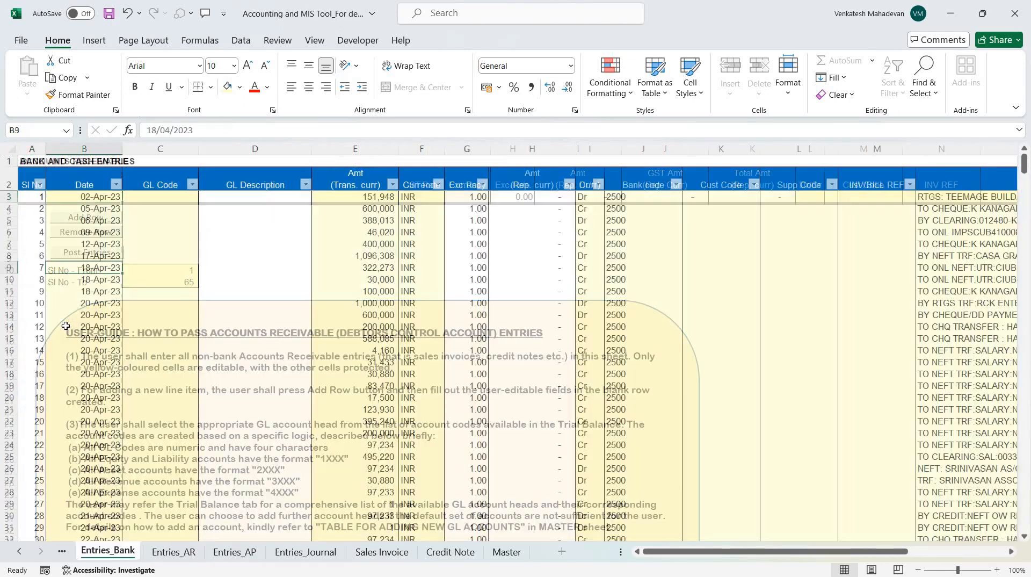
{"action": "key", "text": "ctrl+Page_Down"}
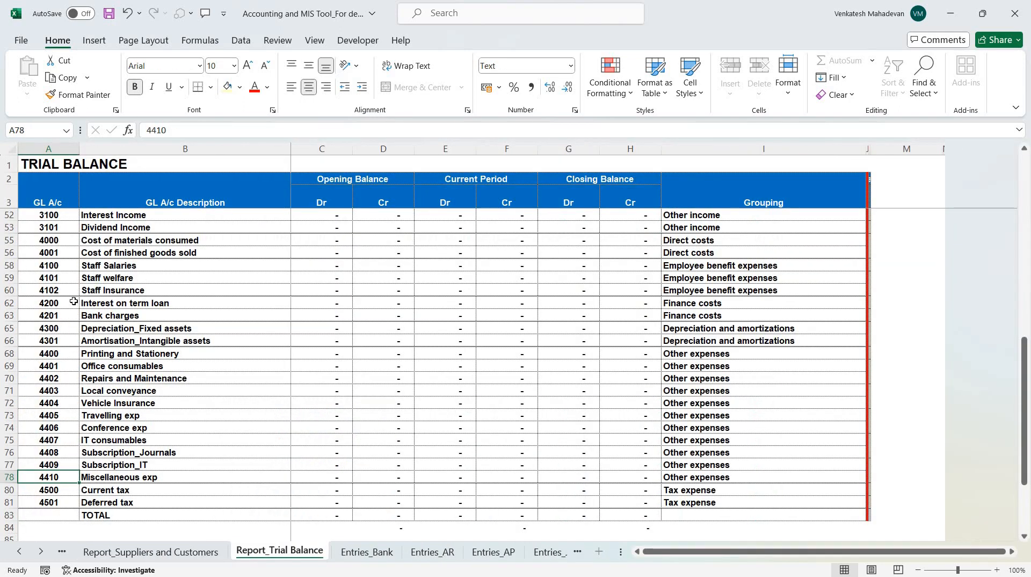
{"action": "scroll", "coordinate": [73, 302], "scroll_direction": "up", "scroll_amount": 2}
{"action": "left_click_drag", "start_coordinate": [59, 291], "coordinate": [245, 291]}
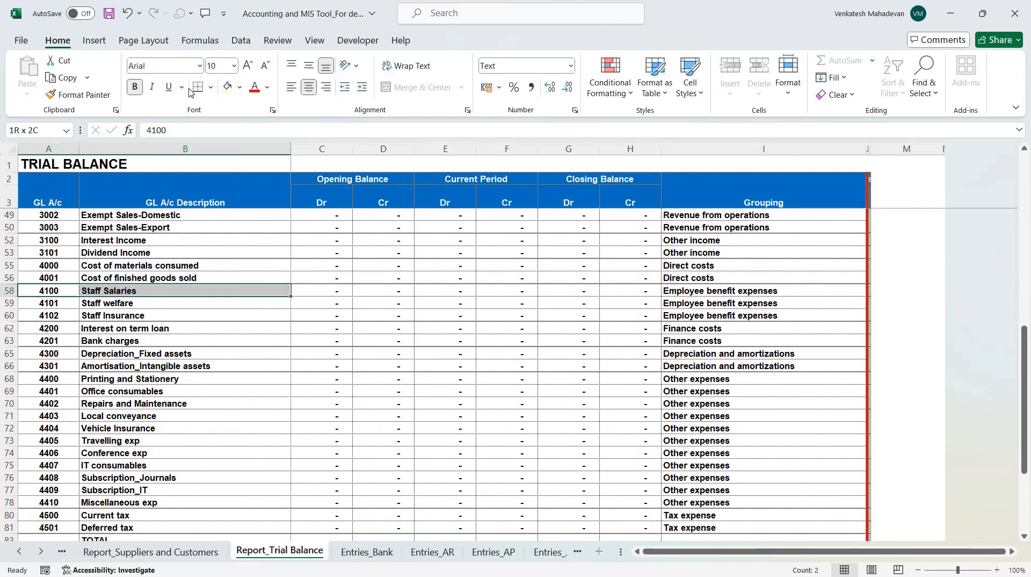
{"action": "left_click", "coordinate": [229, 88]}
Go back to the Bank Transaction Identifier Rules Table on the Master sheet
{"action": "key", "text": "ctrl+Page_Down"}
{"action": "key", "text": "ctrl+Page_Down"}
{"action": "key", "text": "ctrl+Page_Down"}
{"action": "key", "text": "ctrl+Page_Down"}
{"action": "key", "text": "ctrl+Page_Down"}
{"action": "key", "text": "ctrl+Page_Down"}
{"action": "key", "text": "ctrl+Page_Down"}
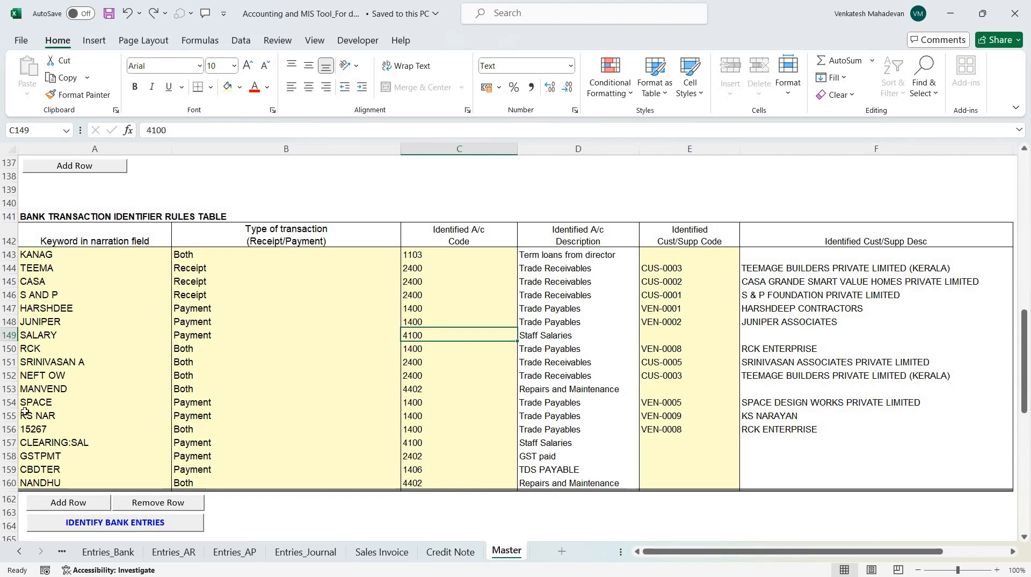
Select the CASA keyword, then switch to the bank statement and select the TO CLEARING:SAL narration in row 70
{"action": "left_click", "coordinate": [81, 278]}
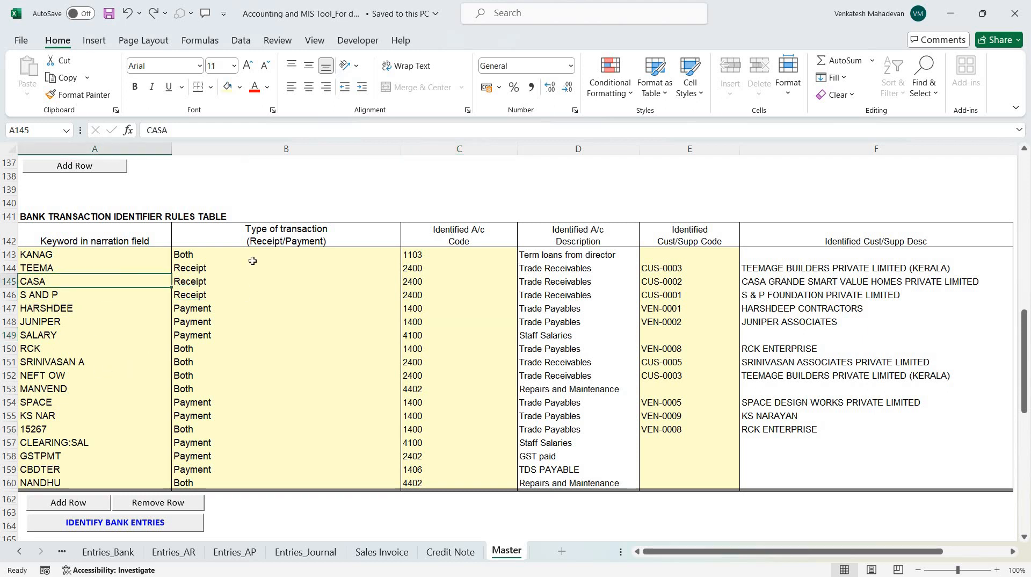
{"action": "key", "text": "alt+Tab"}
{"action": "left_click", "coordinate": [353, 250]}
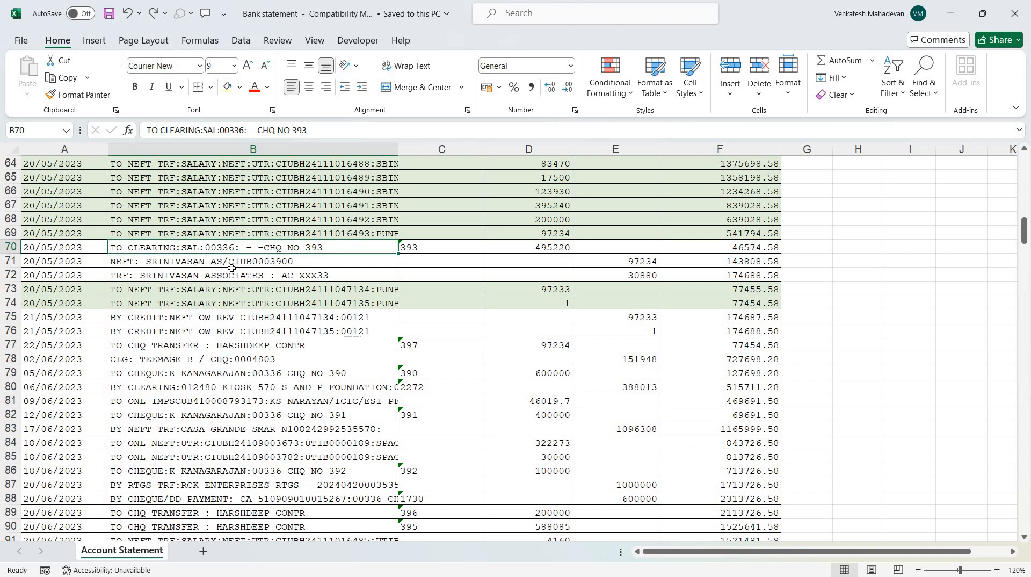
Select the TRF: SRINIVASAN ASSOCIATES narration in the bank statement, then select the SRINIVASAN A rule on the Master sheet
{"action": "left_click_drag", "start_coordinate": [118, 270], "coordinate": [37, 274]}
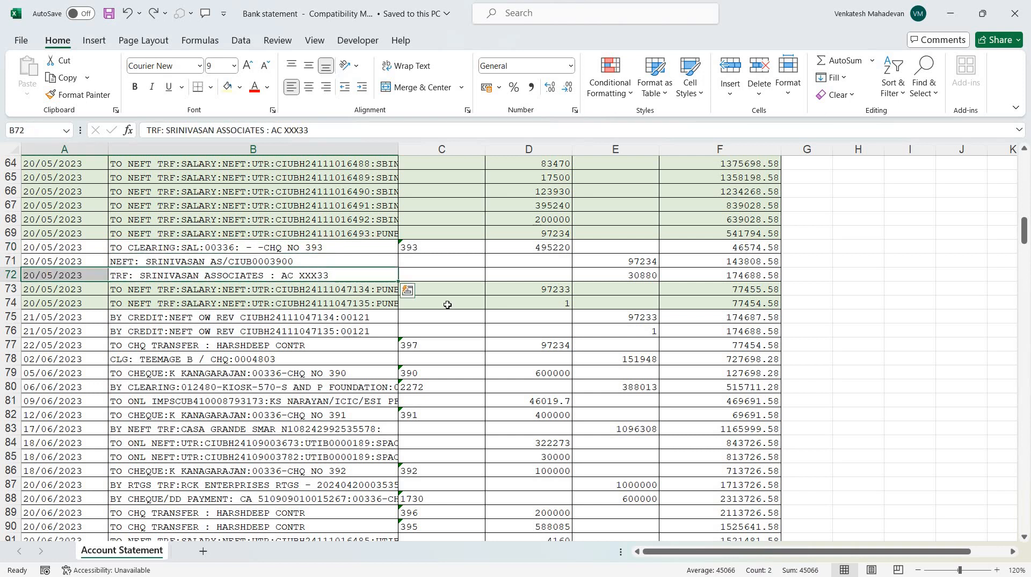
{"action": "key", "text": "alt+Tab"}
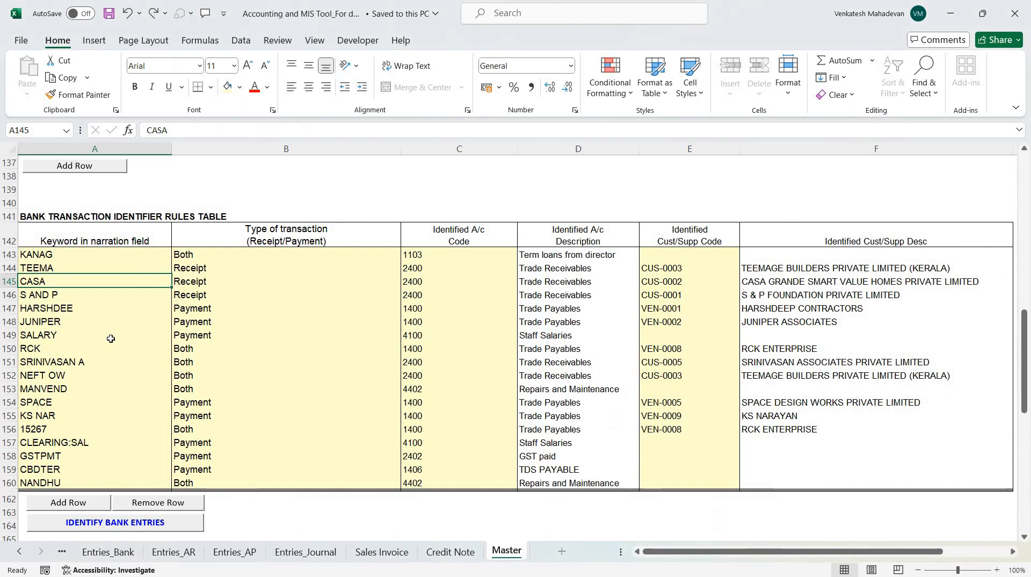
{"action": "left_click", "coordinate": [70, 363]}
{"action": "key", "text": "shift+Right"}
{"action": "key", "text": "shift+Right"}
{"action": "key", "text": "shift+Right"}
{"action": "key", "text": "shift+Right"}
{"action": "key", "text": "shift+Right"}
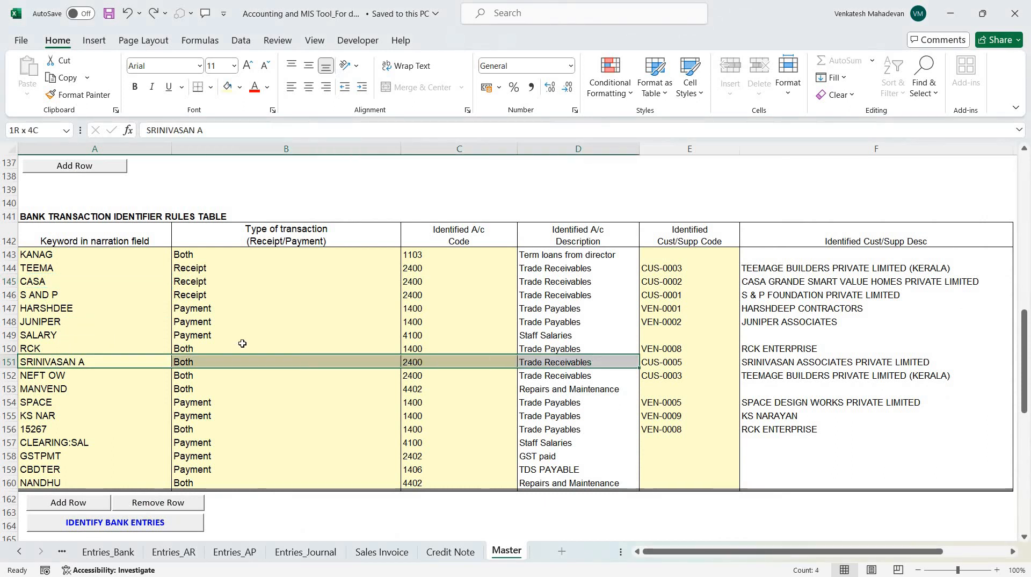
{"action": "key", "text": "Left"}
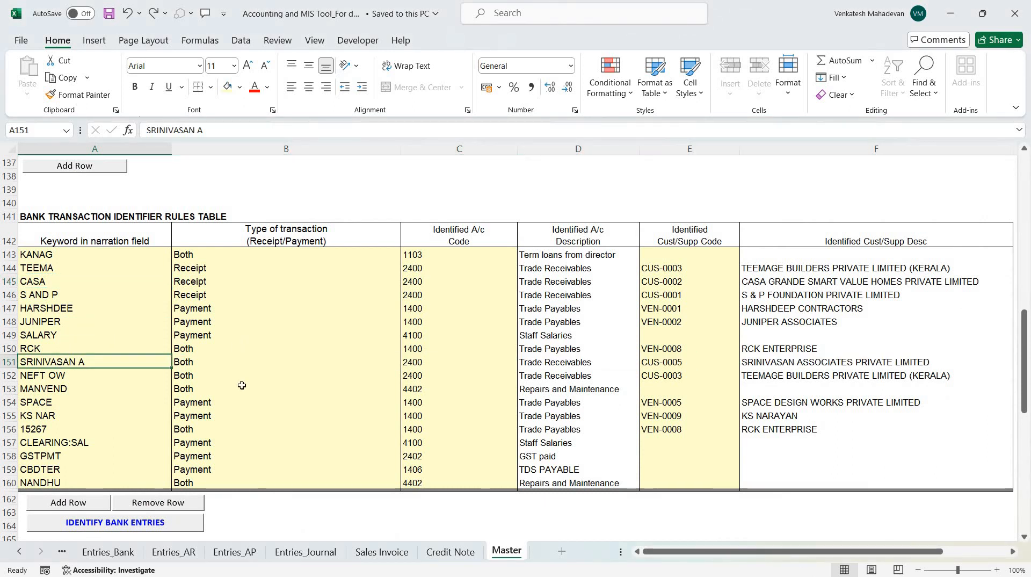
Go to the first GL Code cell on the Entries_Bank sheet
{"action": "scroll", "coordinate": [242, 385], "scroll_direction": "down", "scroll_amount": 2}
{"action": "key", "text": "ctrl+Page_Up"}
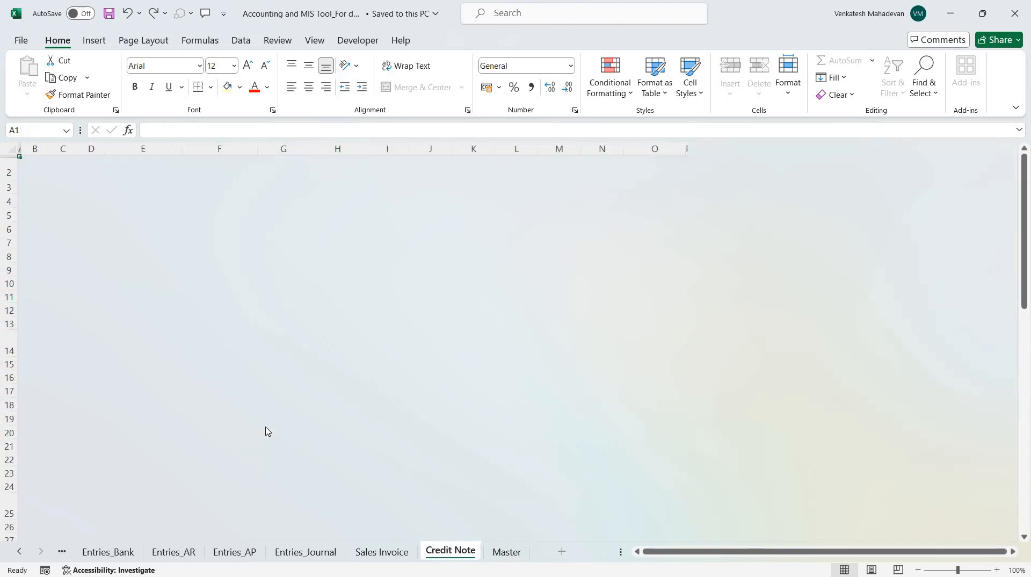
{"action": "key", "text": "ctrl+Page_Up"}
{"action": "key", "text": "ctrl+Page_Up"}
{"action": "key", "text": "ctrl+Page_Up"}
{"action": "key", "text": "ctrl+Page_Up"}
{"action": "key", "text": "ctrl+Page_Up"}
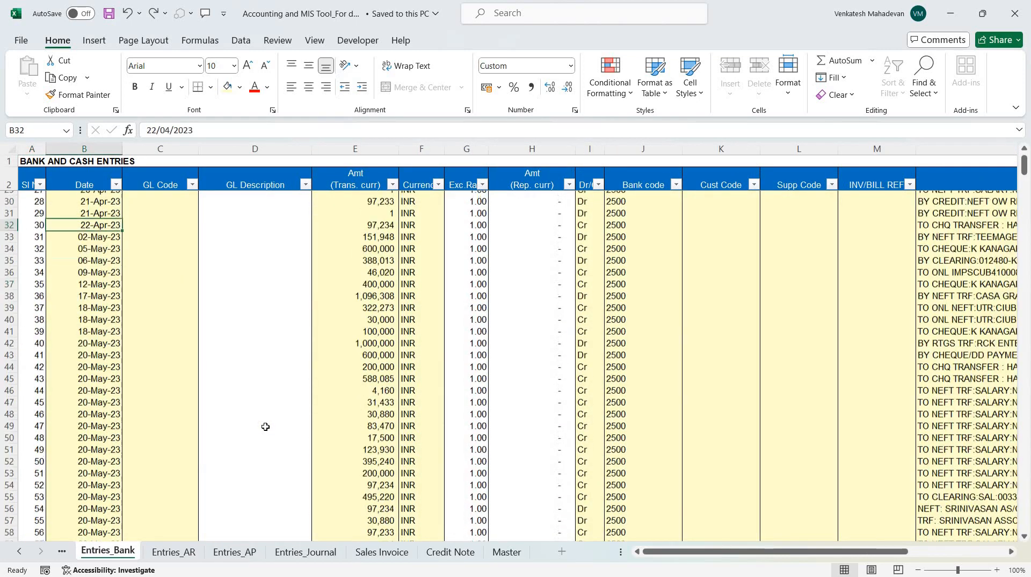
{"action": "key", "text": "Page_Down"}
{"action": "key", "text": "Page_Down"}
{"action": "key", "text": "Right"}
{"action": "key", "text": "ctrl+Up"}
{"action": "key", "text": "Down"}
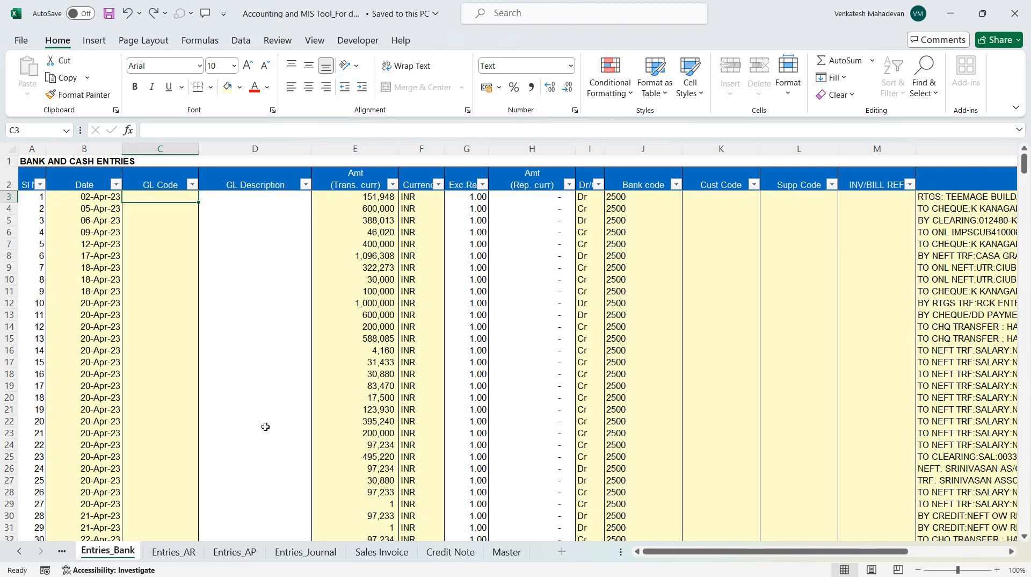
Select the GL Code column of the bank entries from the last entry up to the first
{"action": "key", "text": "Left"}
{"action": "key", "text": "ctrl+Down"}
{"action": "key", "text": "Right"}
{"action": "key", "text": "ctrl+shift+Up"}
{"action": "key", "text": "shift+Down"}
{"action": "key", "text": "Up"}
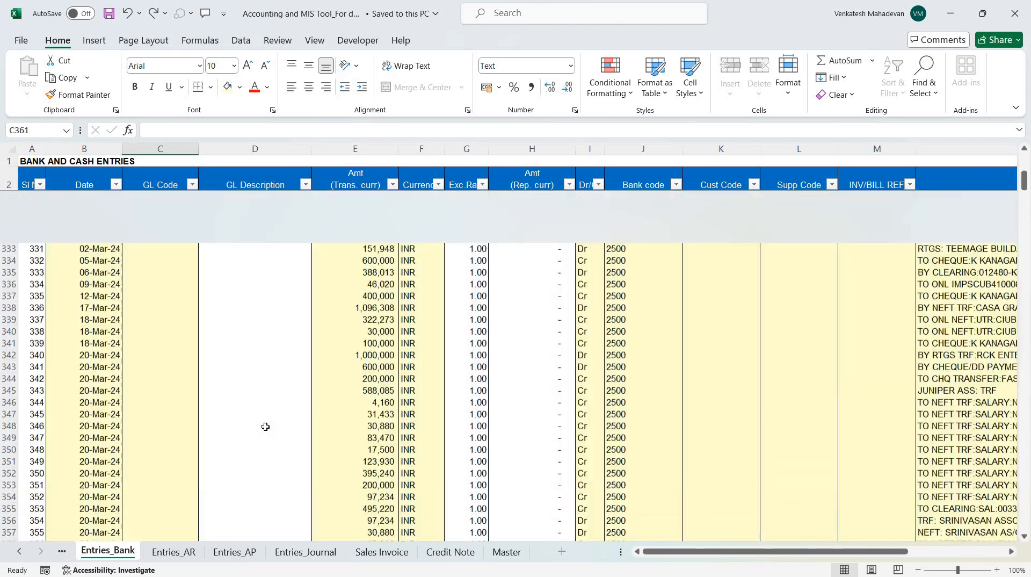
Return to the Master sheet and run Identify Bank Entries using the keyword rules table
{"action": "key", "text": "ctrl+Page_Down"}
{"action": "key", "text": "ctrl+Page_Down"}
{"action": "key", "text": "ctrl+Page_Down"}
{"action": "key", "text": "ctrl+Page_Down"}
{"action": "key", "text": "ctrl+Page_Down"}
{"action": "key", "text": "ctrl+Page_Down"}
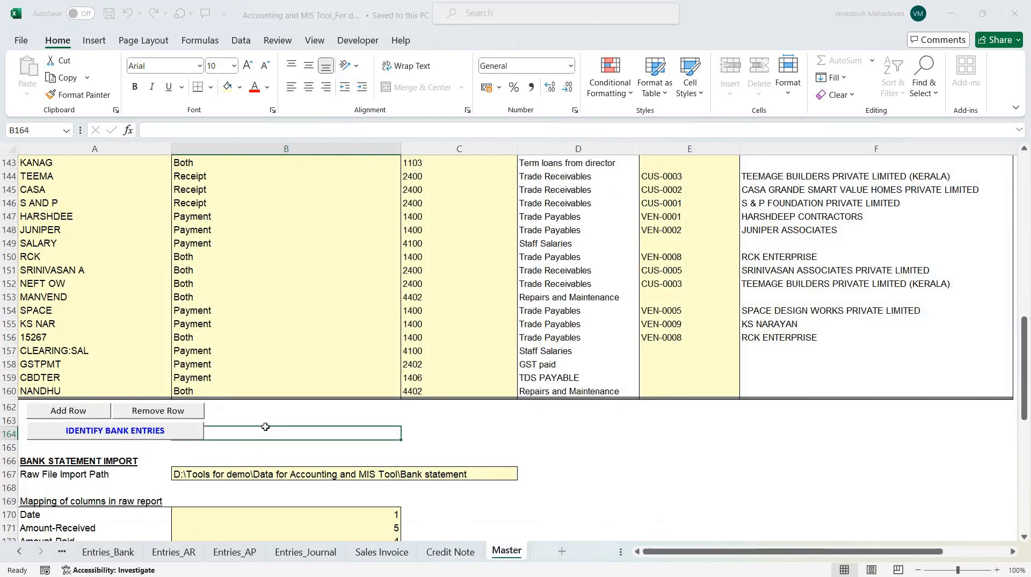
{"action": "left_click", "coordinate": [186, 431]}
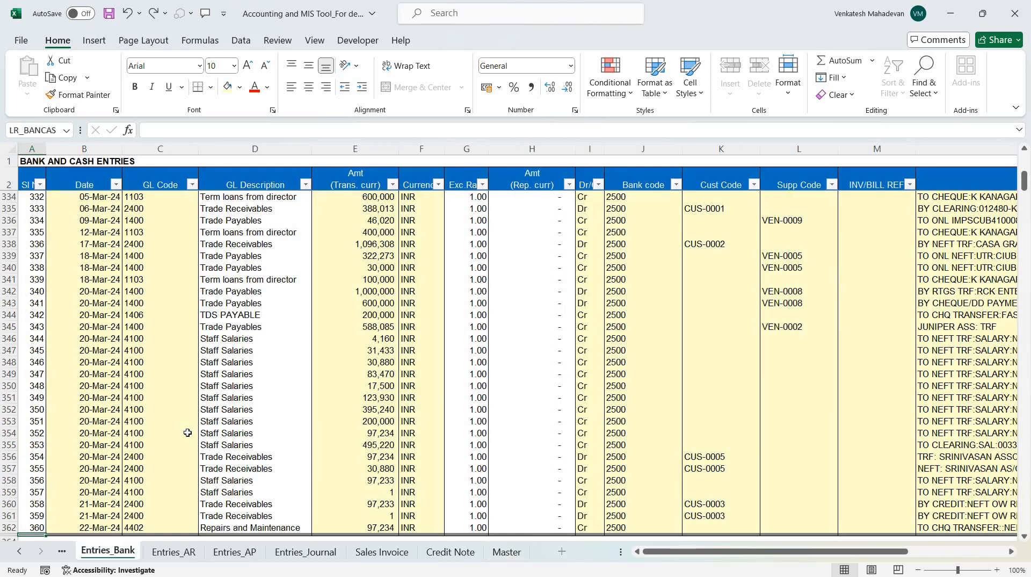
Review the GL codes, descriptions and customer and supplier codes assigned to the February and March 2024 bank entries
{"action": "scroll", "coordinate": [187, 432], "scroll_direction": "down", "scroll_amount": 5}
{"action": "left_click", "coordinate": [214, 393]}
{"action": "scroll", "coordinate": [215, 392], "scroll_direction": "up", "scroll_amount": 8}
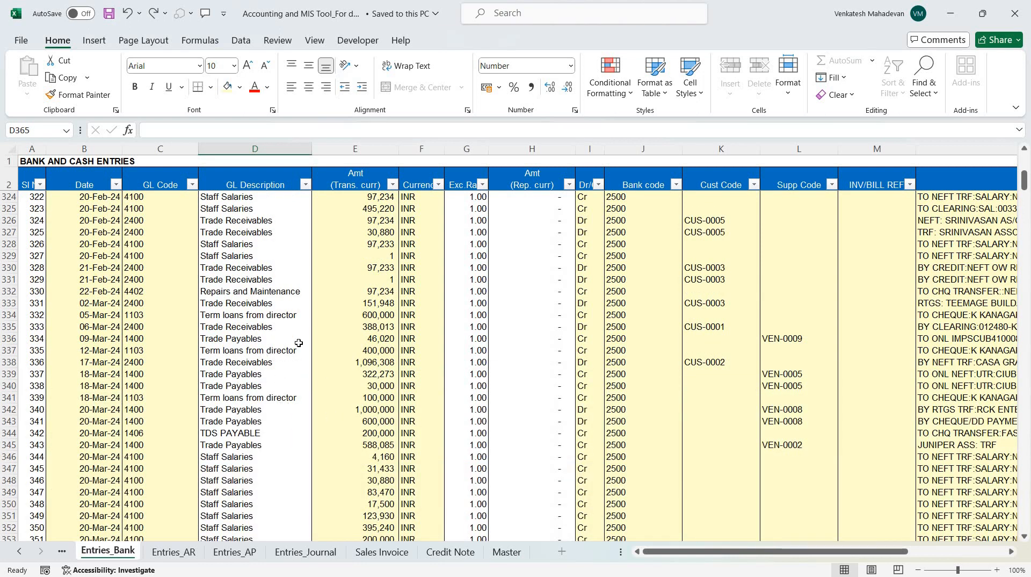
{"action": "scroll", "coordinate": [259, 375], "scroll_direction": "up", "scroll_amount": 10}
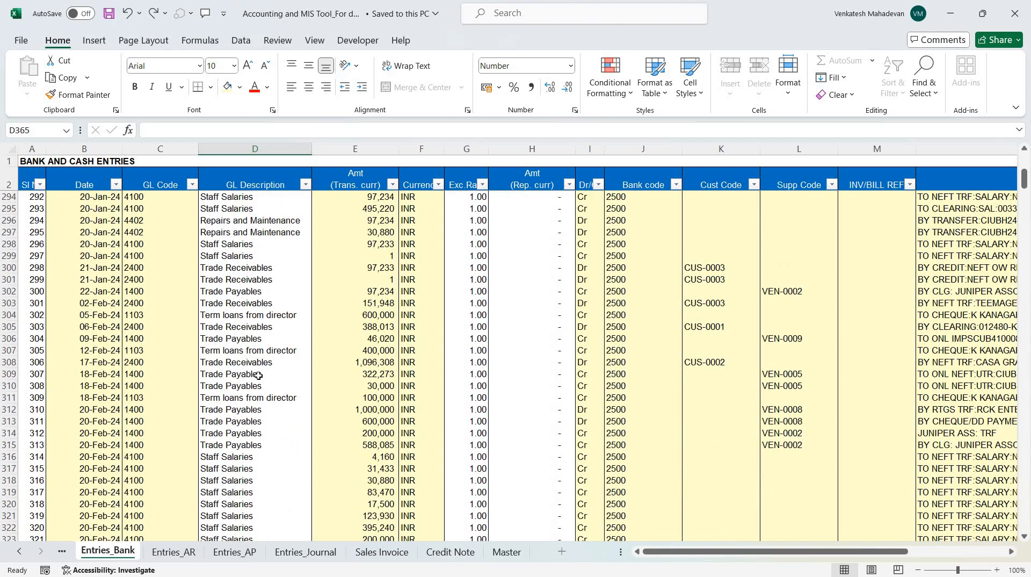
{"action": "scroll", "coordinate": [258, 376], "scroll_direction": "down", "scroll_amount": 7}
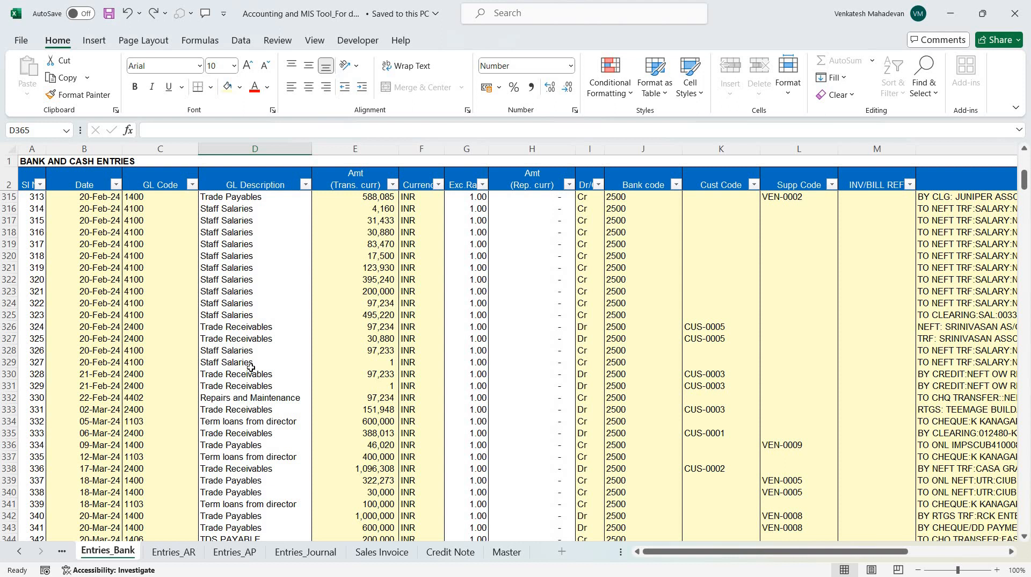
{"action": "left_click", "coordinate": [256, 323]}
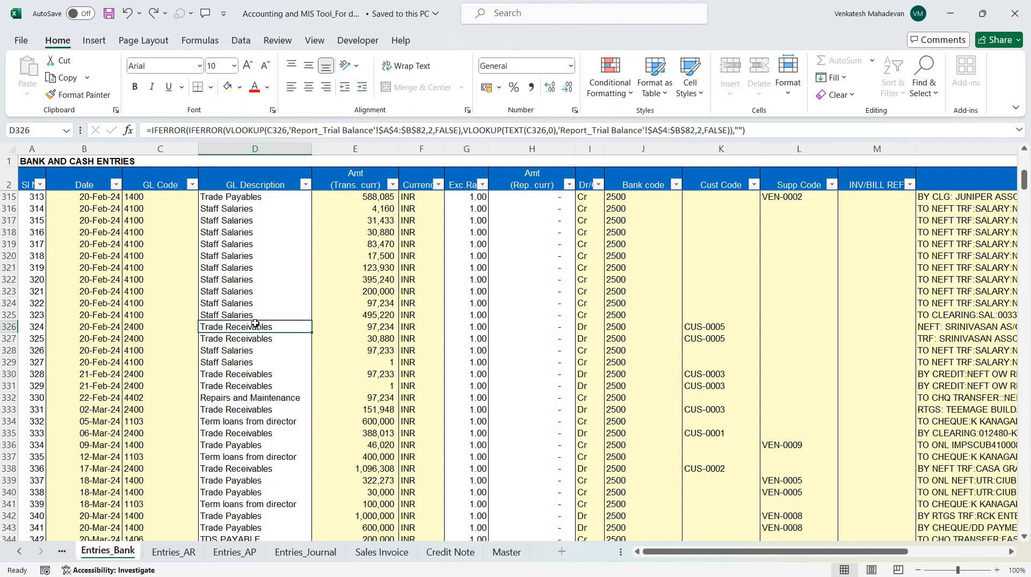
{"action": "key", "text": "Left"}
{"action": "key", "text": "Right"}
Post the bank entries with serial numbers 1 to 360
{"action": "key", "text": "ctrl+Down"}
{"action": "key", "text": "ctrl+Down"}
{"action": "key", "text": "ctrl+Up"}
{"action": "key", "text": "Left"}
{"action": "key", "text": "Left"}
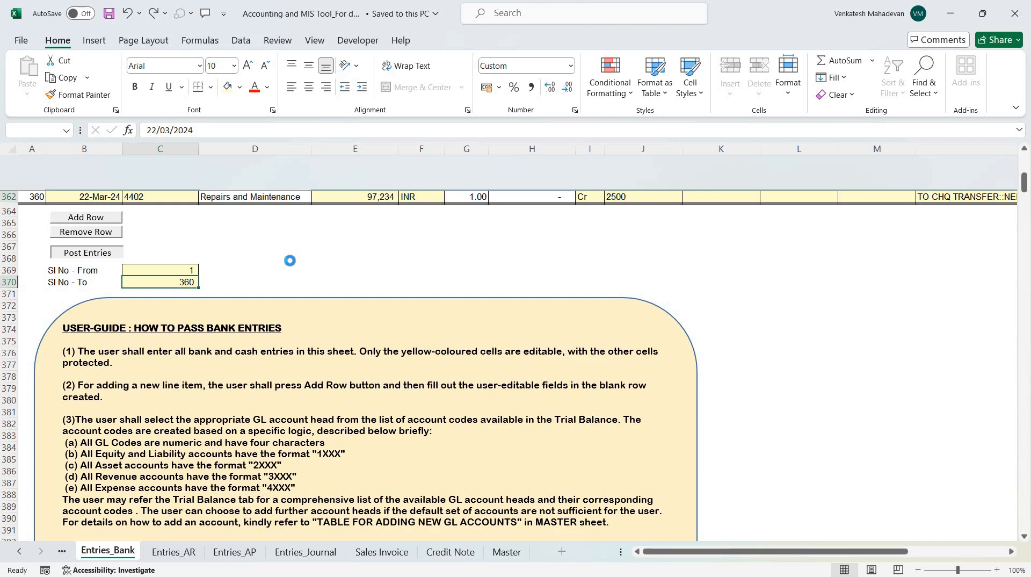
Review the reporting-currency amounts of the posted bank entries, from the November 2023 rows back to the first entry
{"action": "left_click", "coordinate": [629, 293]}
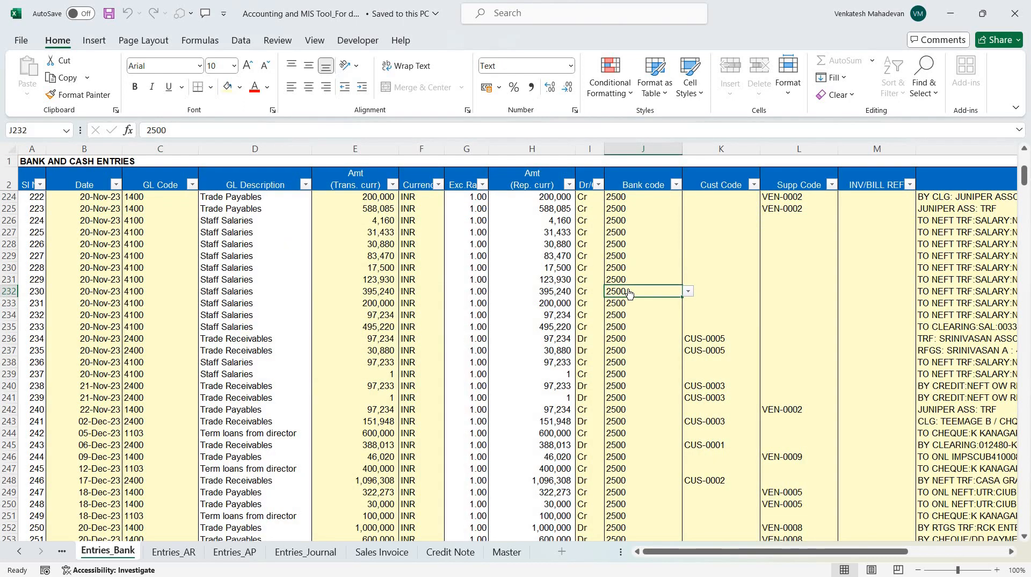
{"action": "key", "text": "Page_Up"}
{"action": "key", "text": "Page_Up"}
{"action": "key", "text": "Page_Up"}
{"action": "key", "text": "Page_Up"}
{"action": "key", "text": "Page_Up"}
{"action": "key", "text": "Page_Up"}
{"action": "key", "text": "Page_Up"}
{"action": "key", "text": "Page_Up"}
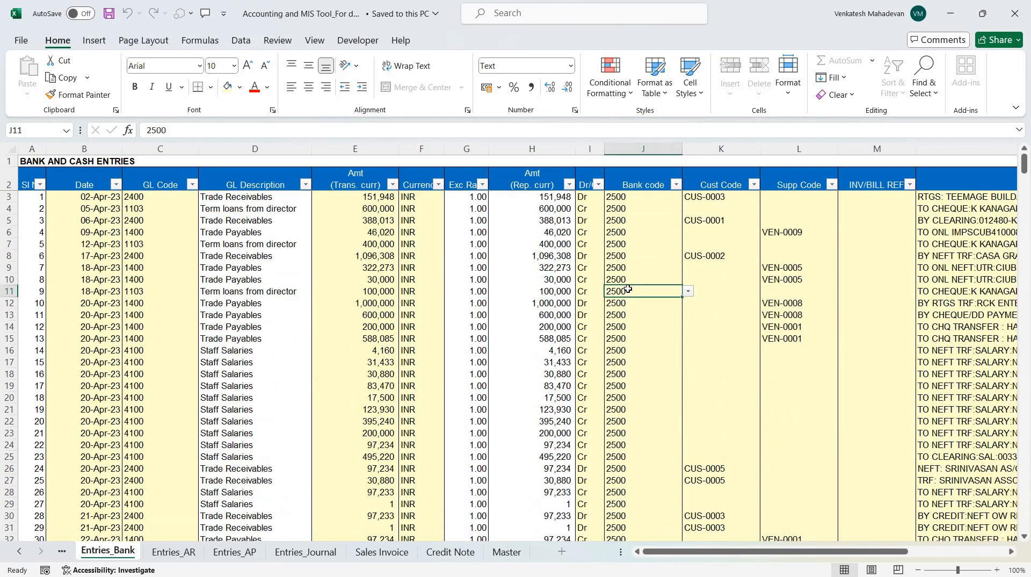
Return to the Master sheet and highlight the identifier rules from KANAG to NANDHU, keyword through account description
{"action": "key", "text": "ctrl+Page_Down"}
{"action": "key", "text": "ctrl+Page_Down"}
{"action": "key", "text": "ctrl+Page_Down"}
{"action": "key", "text": "ctrl+Page_Down"}
{"action": "key", "text": "ctrl+Page_Down"}
{"action": "key", "text": "ctrl+Page_Down"}
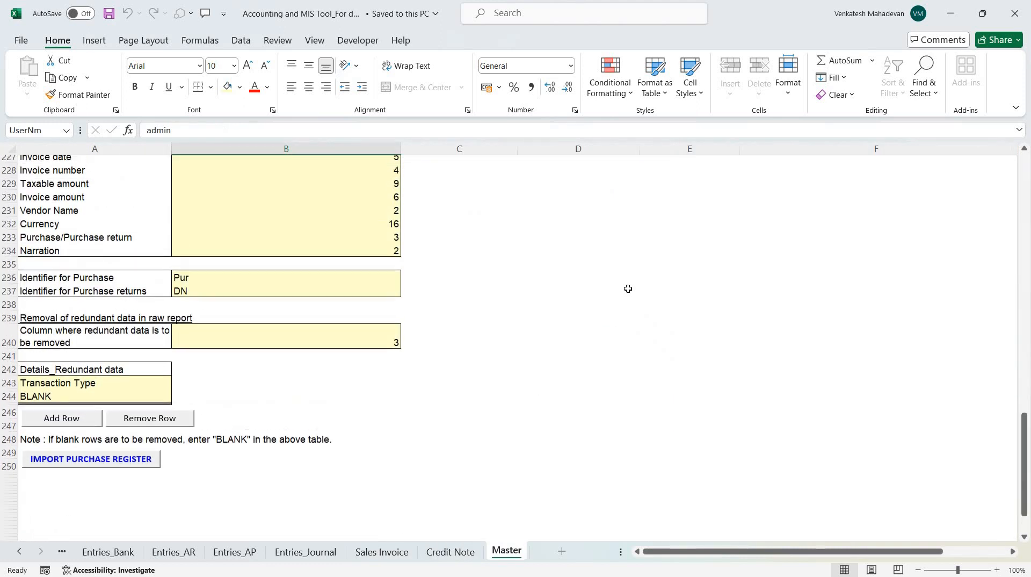
{"action": "scroll", "coordinate": [628, 289], "scroll_direction": "up", "scroll_amount": 20}
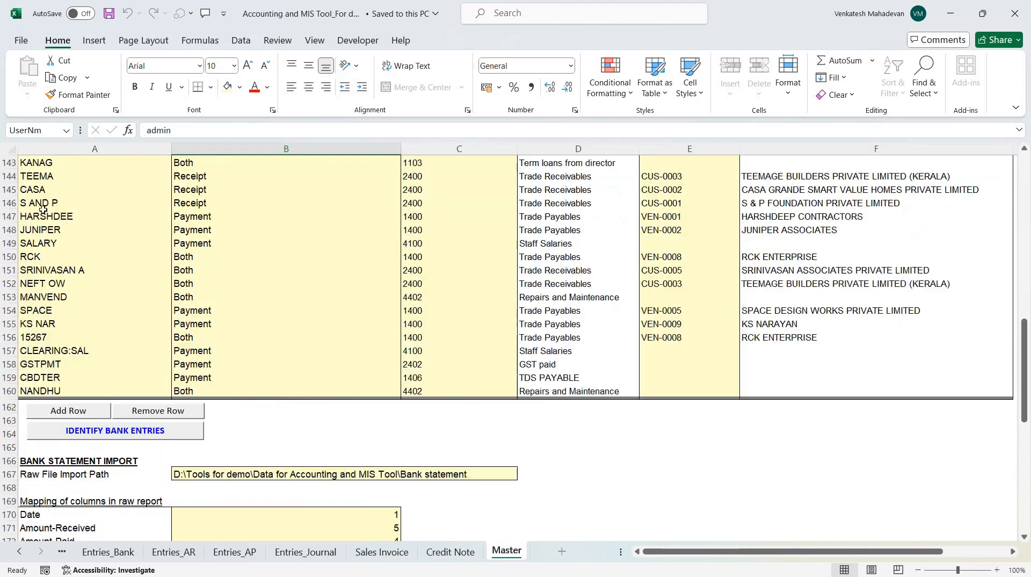
{"action": "scroll", "coordinate": [43, 209], "scroll_direction": "up", "scroll_amount": 1}
{"action": "left_click_drag", "start_coordinate": [43, 210], "coordinate": [598, 437]}
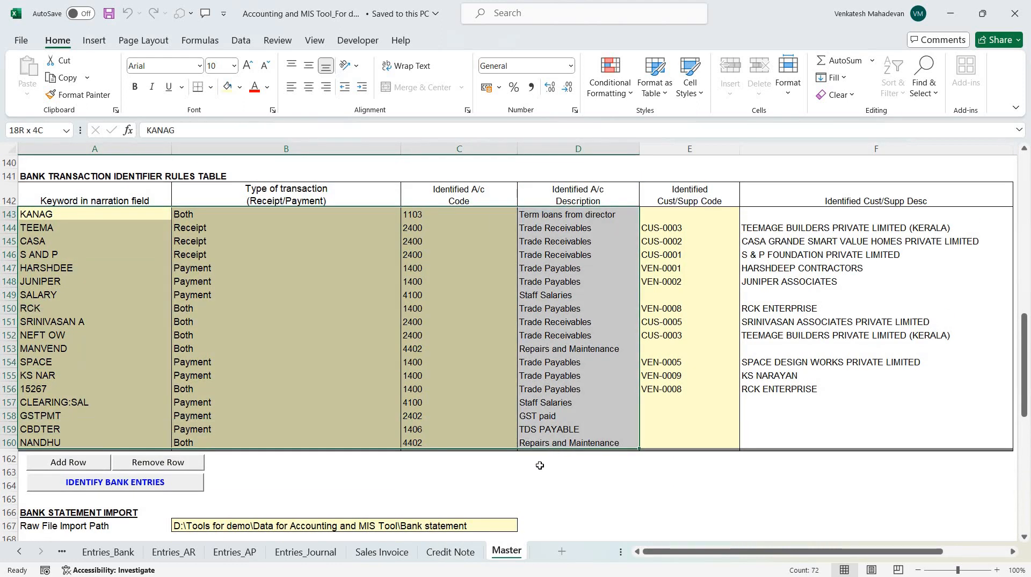
{"action": "left_click", "coordinate": [539, 465]}
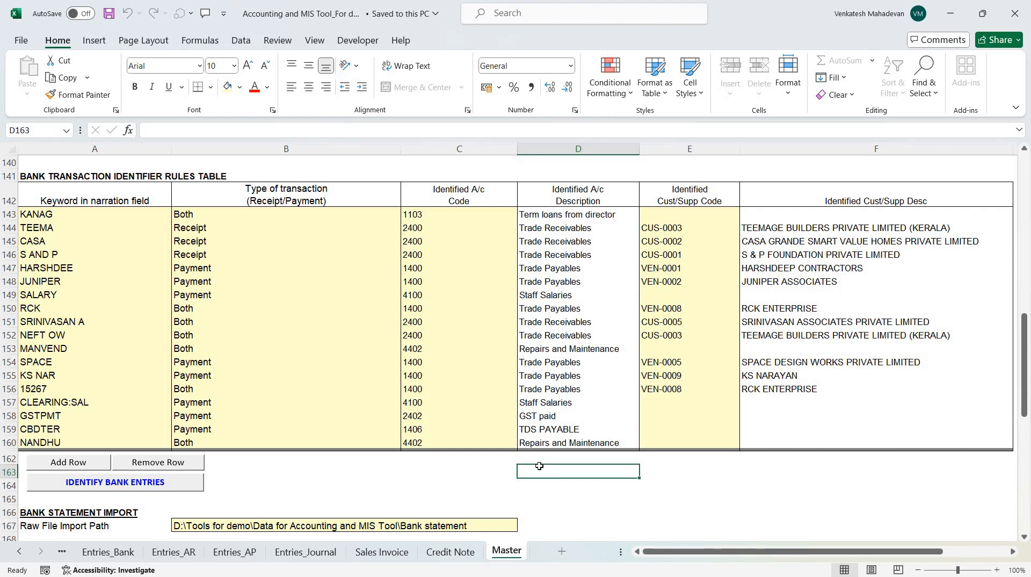
Go back to the Entries_Bank sheet and jump to the end of the GL Code column
{"action": "left_click", "coordinate": [108, 552]}
{"action": "scroll", "coordinate": [185, 386], "scroll_direction": "down", "scroll_amount": 9}
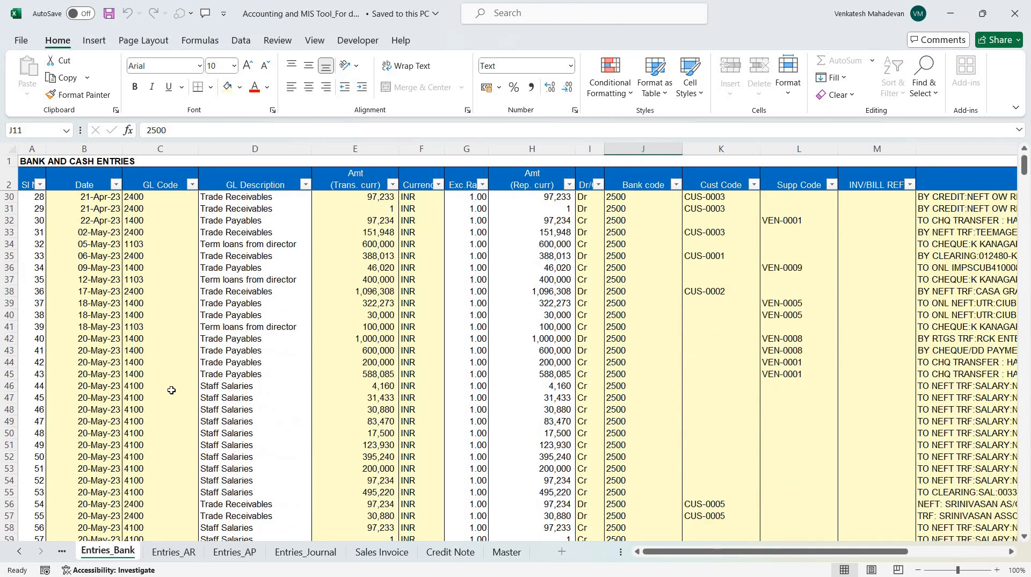
{"action": "left_click", "coordinate": [171, 386]}
{"action": "key", "text": "ctrl+Down"}
{"action": "key", "text": "Down"}
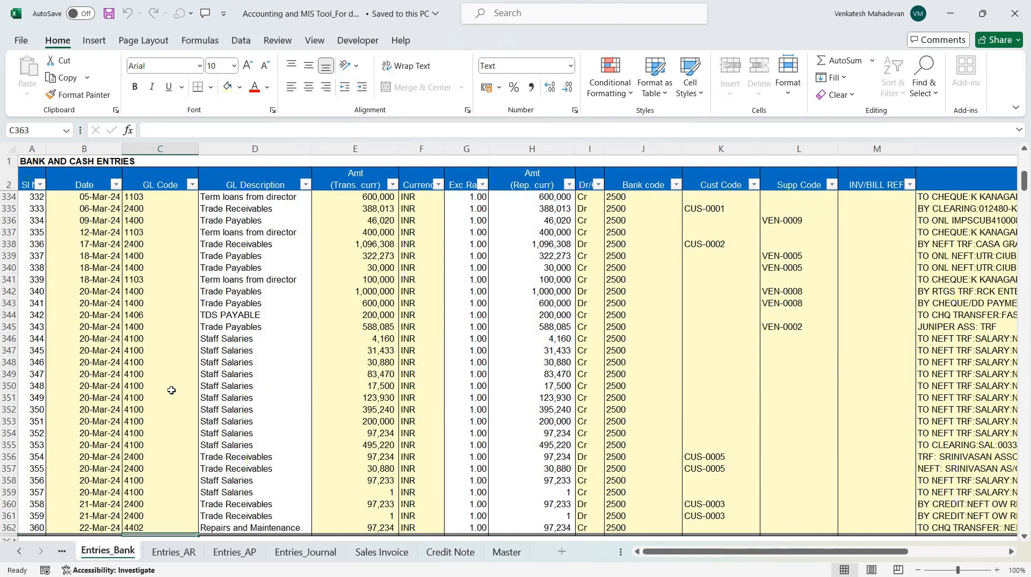
Look back through the coded bank entries from the last one to the April 2023 entries
{"action": "key", "text": "Up"}
{"action": "key", "text": "Page_Up"}
{"action": "key", "text": "Page_Up"}
{"action": "key", "text": "Page_Up"}
{"action": "key", "text": "Page_Up"}
{"action": "key", "text": "Page_Up"}
{"action": "key", "text": "Page_Up"}
{"action": "key", "text": "Page_Up"}
{"action": "key", "text": "Page_Up"}
{"action": "key", "text": "Page_Up"}
{"action": "key", "text": "Page_Up"}
{"action": "key", "text": "Page_Up"}
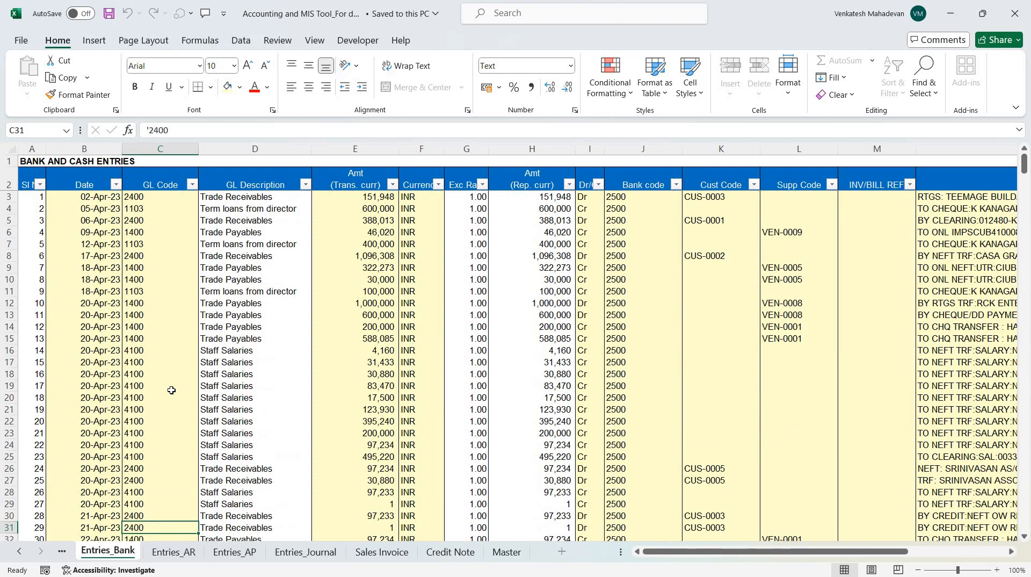
Return to the Bank Transaction Identifier Rules Table on the Master sheet
{"action": "key", "text": "ctrl+Page_Down"}
{"action": "key", "text": "ctrl+Page_Down"}
{"action": "key", "text": "ctrl+Page_Down"}
{"action": "key", "text": "ctrl+Page_Down"}
{"action": "key", "text": "ctrl+Page_Down"}
{"action": "key", "text": "ctrl+Page_Down"}
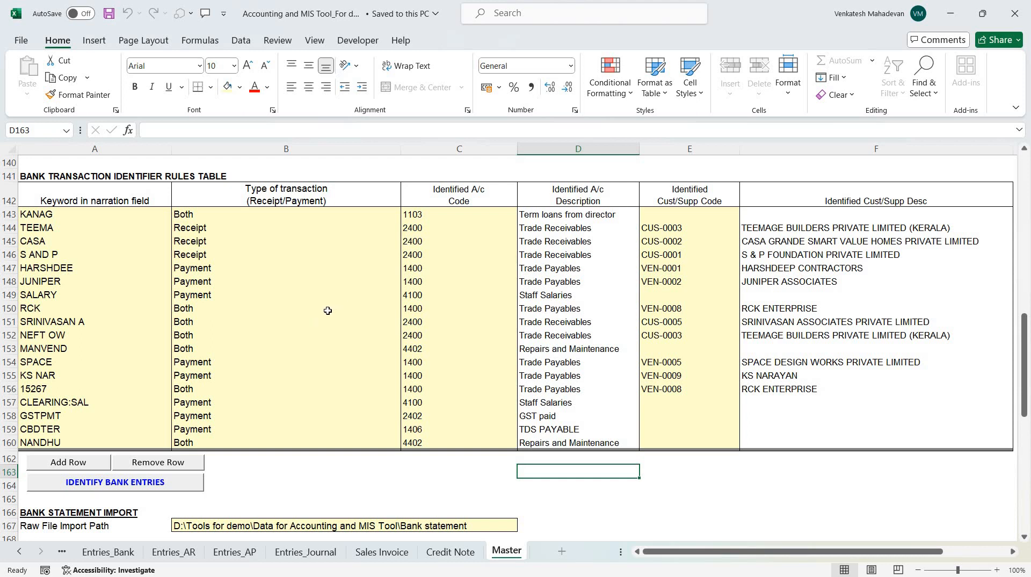
View the Sales Invoice and Credit Note templates, then go back to the Master sheet
{"action": "left_click", "coordinate": [367, 555]}
{"action": "scroll", "coordinate": [315, 334], "scroll_direction": "down", "scroll_amount": 8}
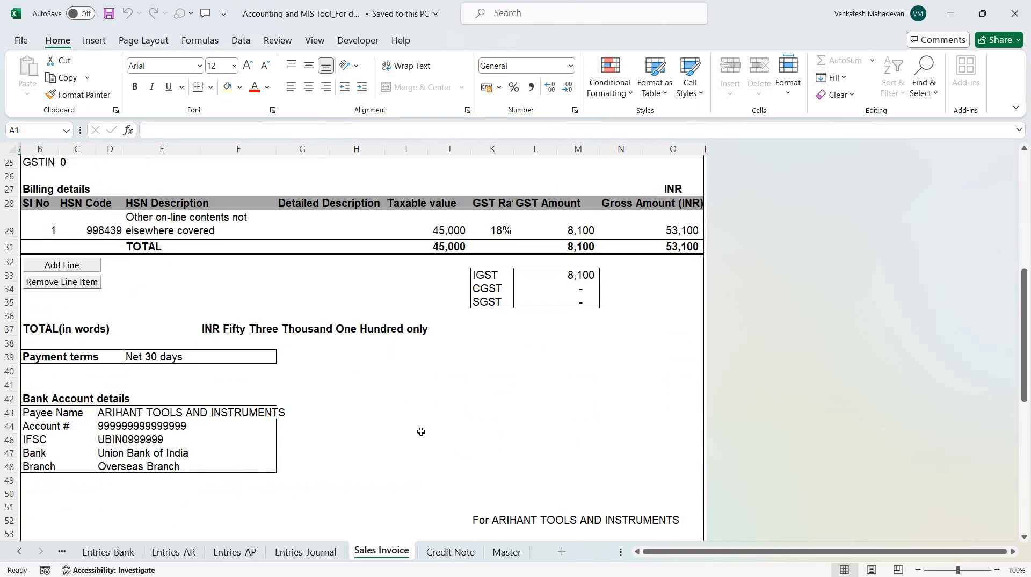
{"action": "scroll", "coordinate": [421, 431], "scroll_direction": "down", "scroll_amount": 3}
{"action": "left_click", "coordinate": [451, 552]}
{"action": "scroll", "coordinate": [345, 319], "scroll_direction": "down", "scroll_amount": 9}
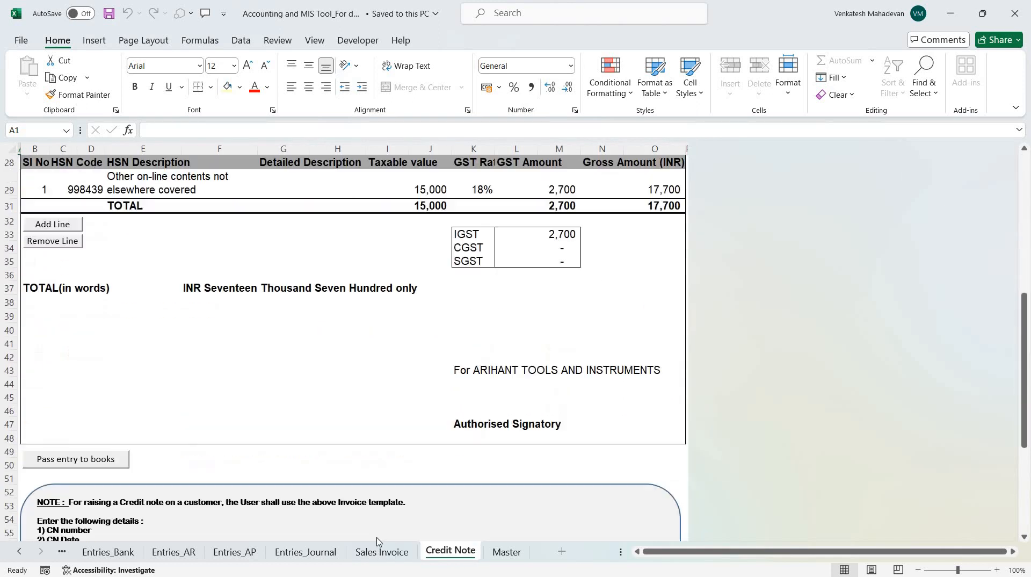
{"action": "left_click", "coordinate": [382, 552]}
{"action": "left_click", "coordinate": [427, 550]}
{"action": "scroll", "coordinate": [397, 372], "scroll_direction": "down", "scroll_amount": 3}
{"action": "left_click", "coordinate": [503, 550]}
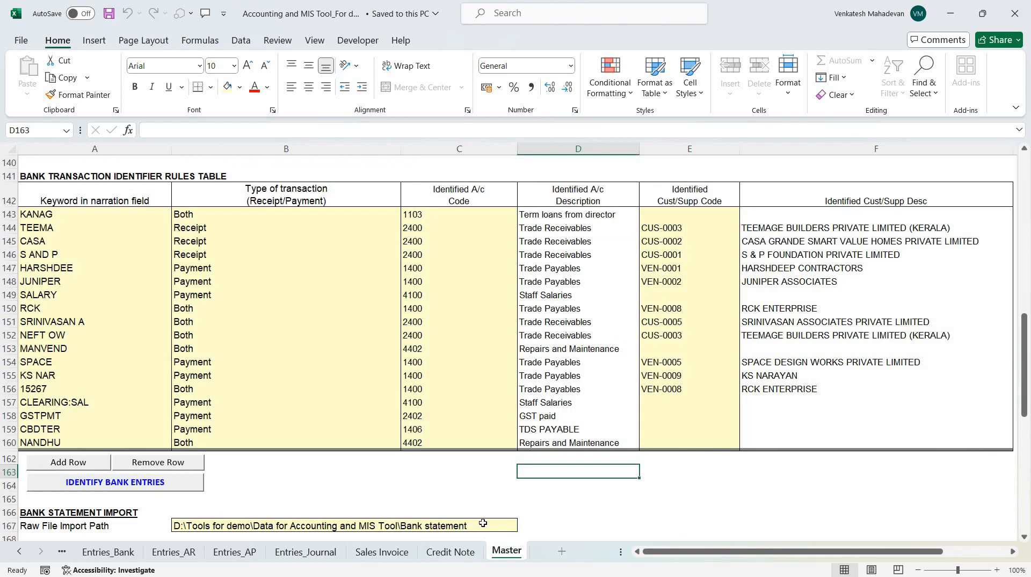
Open the Sales Report file from the Data for Accounting and MIS Tool folder and maximise its window
{"action": "key", "text": "alt+Tab"}
{"action": "left_click", "coordinate": [249, 374]}
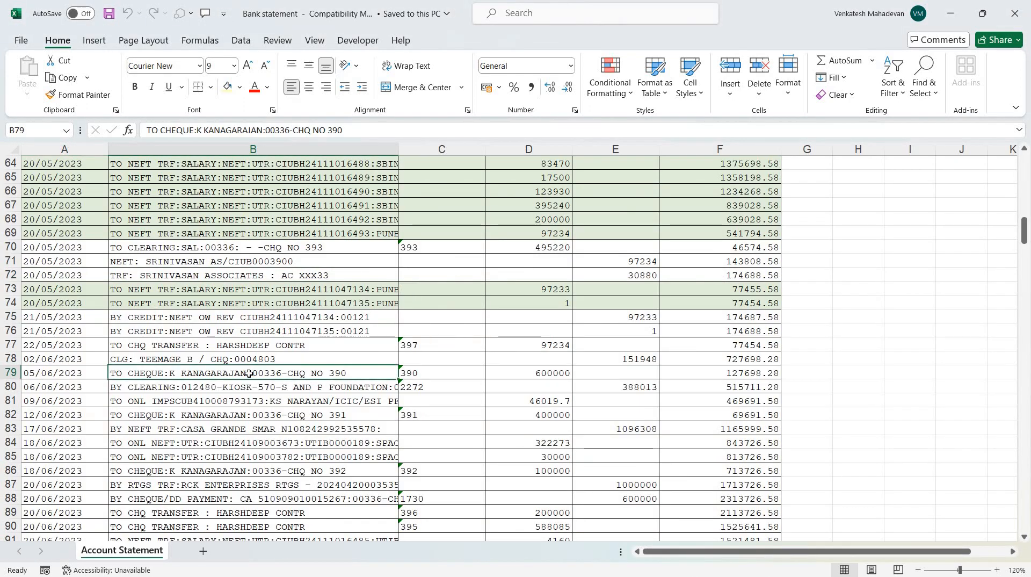
{"action": "key", "text": "alt+Tab"}
{"action": "key", "text": "alt+Tab"}
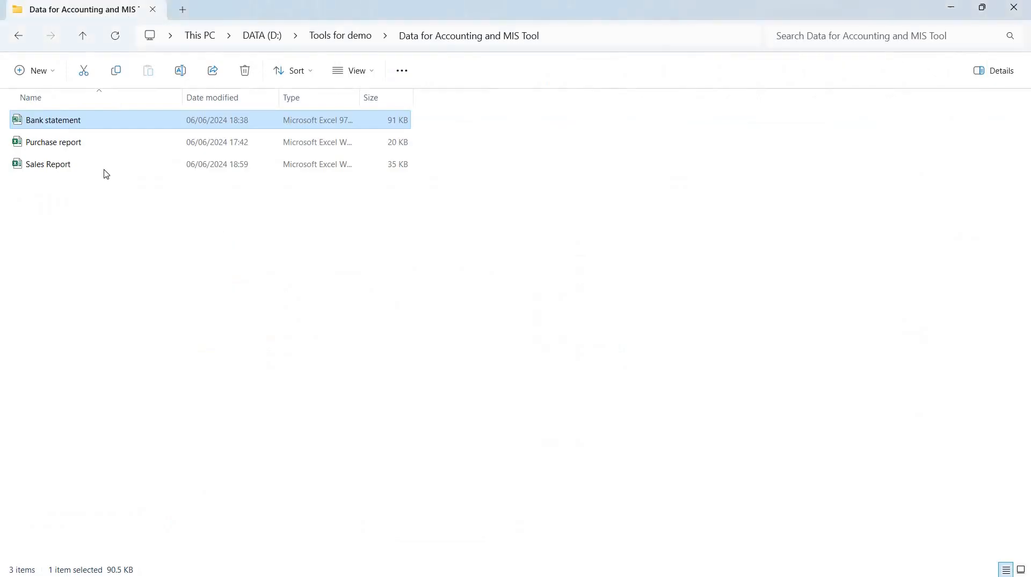
{"action": "left_click", "coordinate": [55, 164]}
{"action": "key", "text": "alt+Tab"}
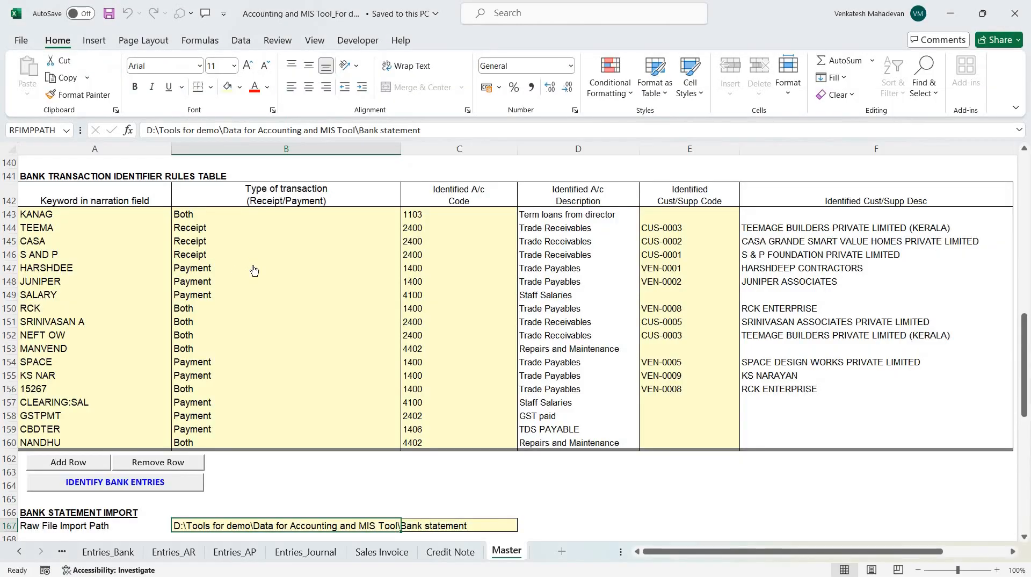
{"action": "left_click", "coordinate": [254, 270]}
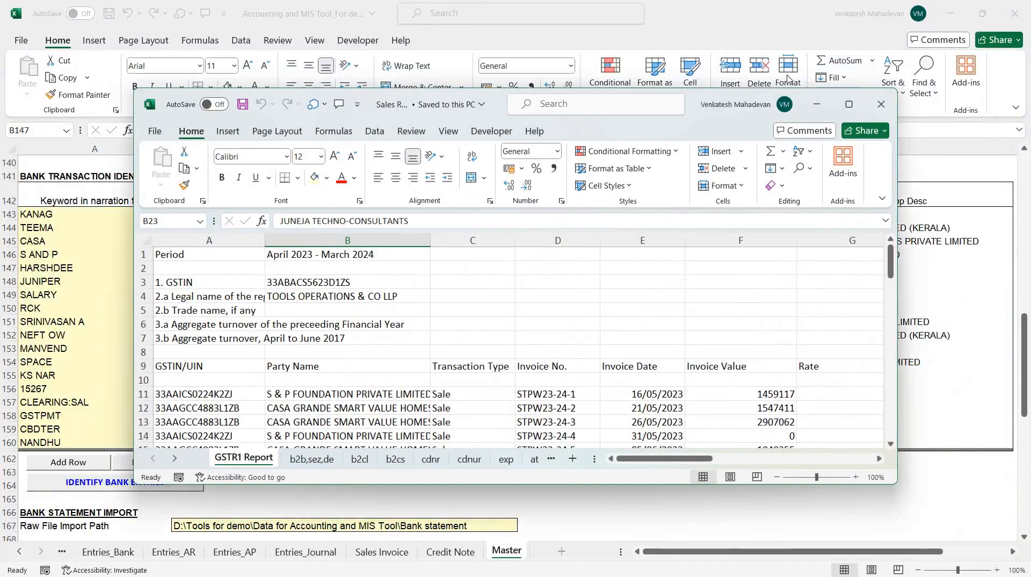
{"action": "left_click", "coordinate": [849, 103]}
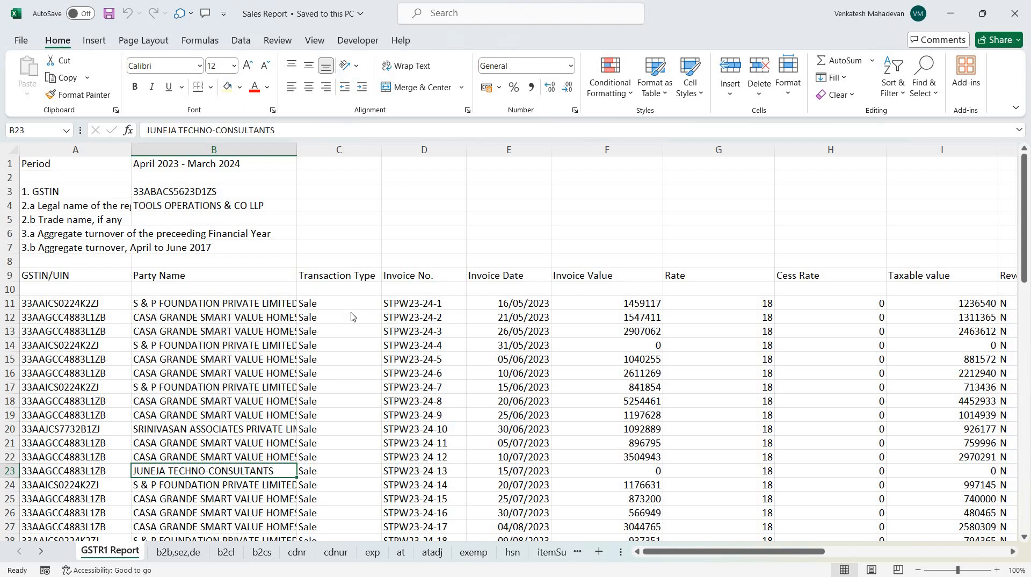
Clear the Raw File Import Path in the Sales Register Import section of the Master sheet
{"action": "key", "text": "alt+Tab"}
{"action": "scroll", "coordinate": [294, 326], "scroll_direction": "down", "scroll_amount": 16}
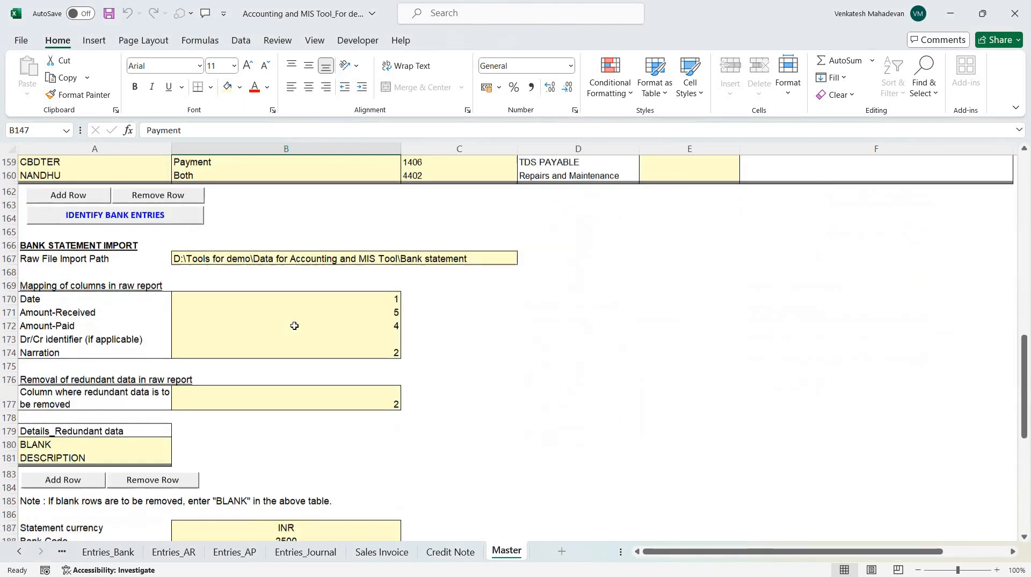
{"action": "left_click", "coordinate": [243, 250]}
{"action": "key", "text": "Up"}
{"action": "key", "text": "Delete"}
Copy the data folder's path into the sales Raw File Import Path: D:\Tools for demo\Data for Accounting and MIS Tool
{"action": "key", "text": "alt+Tab"}
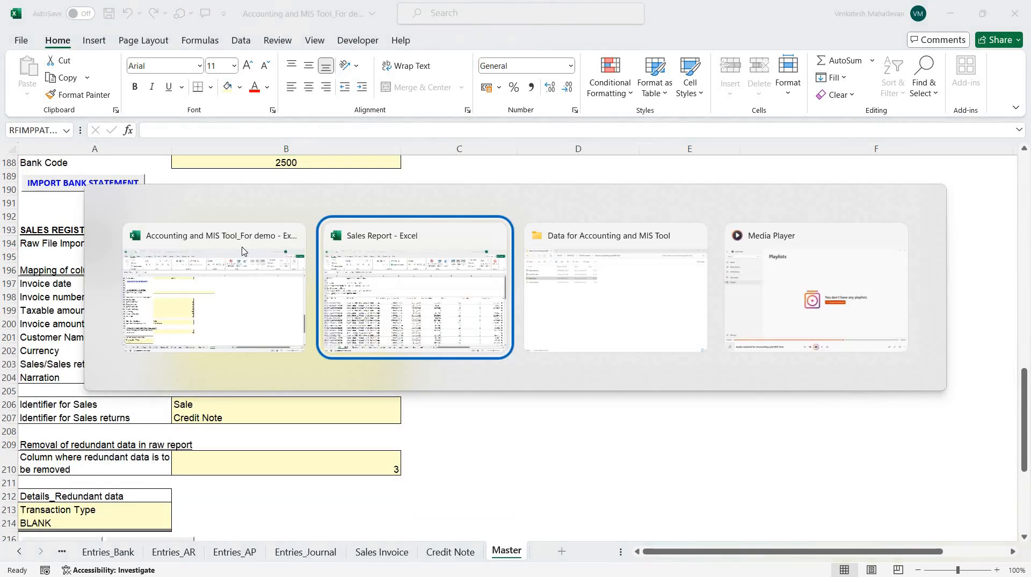
{"action": "key", "text": "alt+Tab"}
{"action": "key", "text": "F4"}
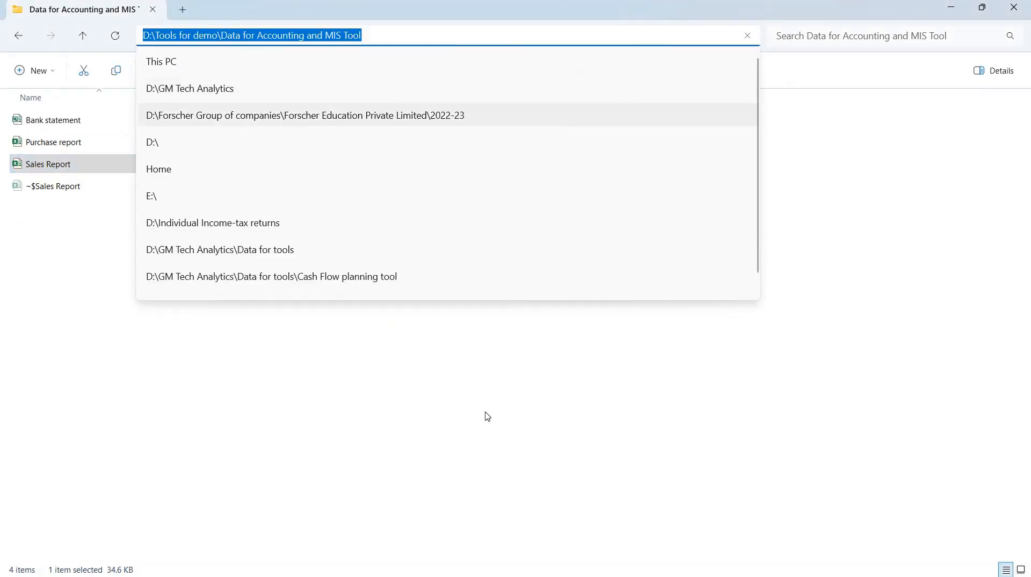
{"action": "key", "text": "ctrl+c"}
{"action": "key", "text": "Escape"}
{"action": "key", "text": "alt+Tab"}
{"action": "key", "text": "F2"}
{"action": "key", "text": "ctrl+v"}
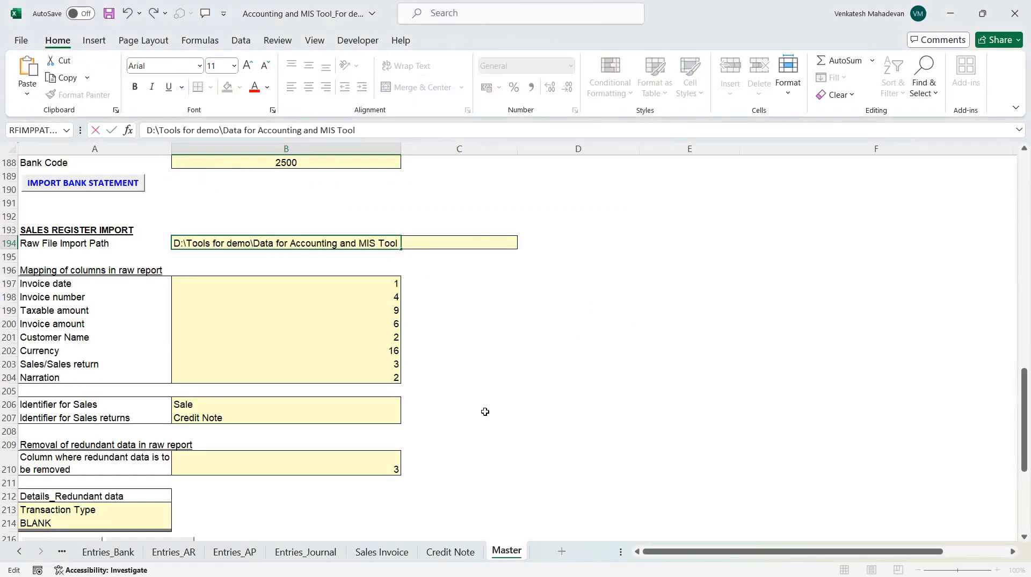
{"action": "key", "text": "Return"}
Copy the sales file's name from the folder and append \Sales Report to the sales Raw File Import Path
{"action": "key", "text": "alt+Tab"}
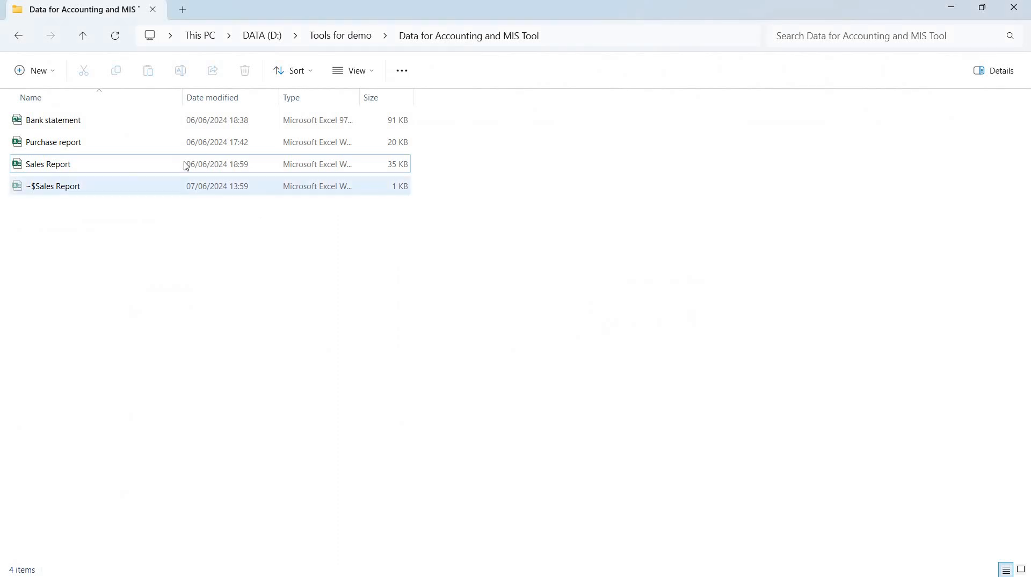
{"action": "left_click", "coordinate": [40, 167]}
{"action": "key", "text": "F2"}
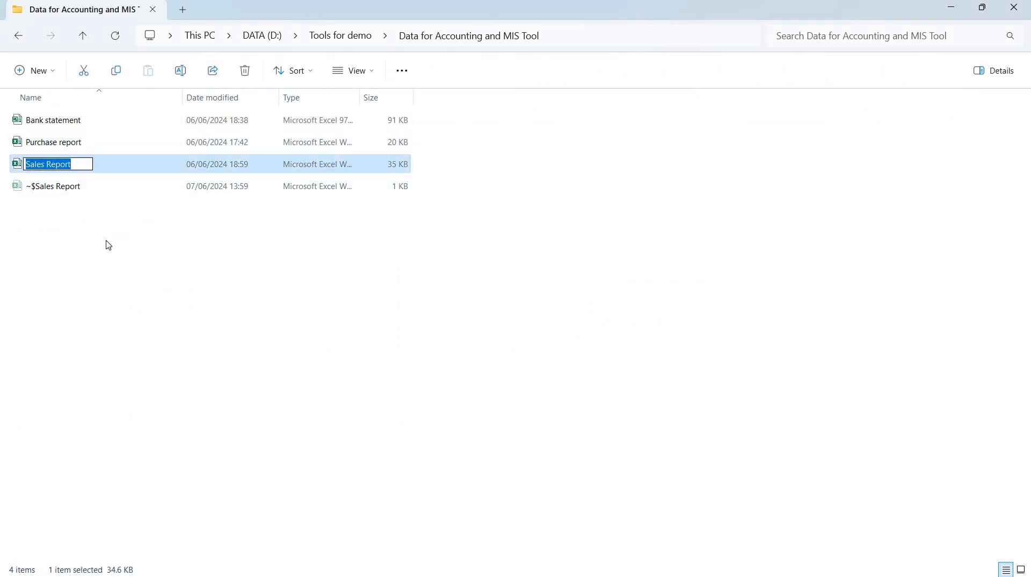
{"action": "left_click", "coordinate": [106, 241]}
{"action": "key", "text": "alt+Tab"}
{"action": "key", "text": "Up"}
{"action": "key", "text": "F2"}
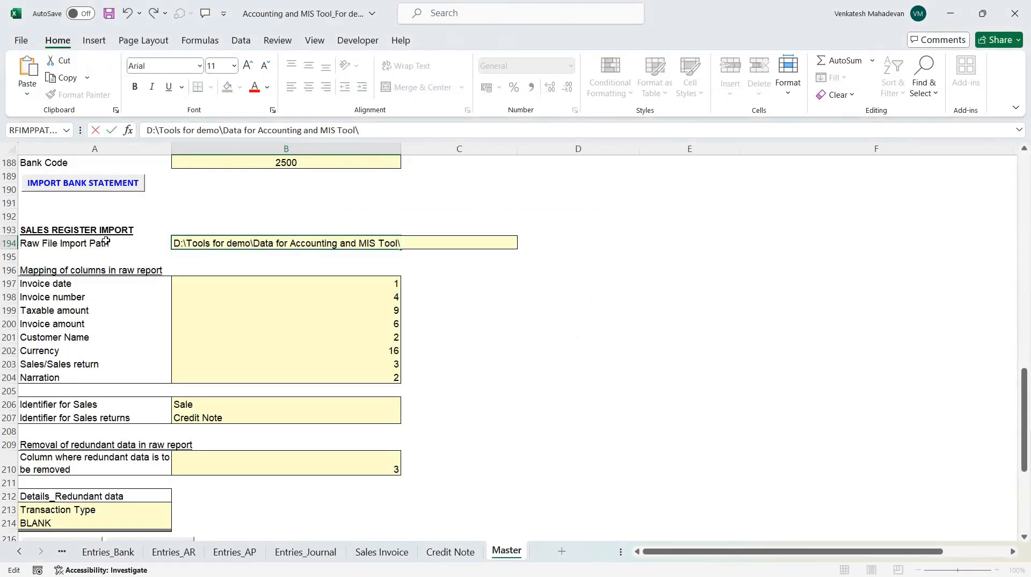
{"action": "key", "text": "ctrl+v"}
{"action": "key", "text": "Return"}
Locate the Invoice Date column in the Sales Report and set the Invoice date mapping to 5 for the sales register import
{"action": "key", "text": "Down"}
{"action": "key", "text": "Down"}
{"action": "key", "text": "alt+Tab"}
{"action": "key", "text": "alt+Tab"}
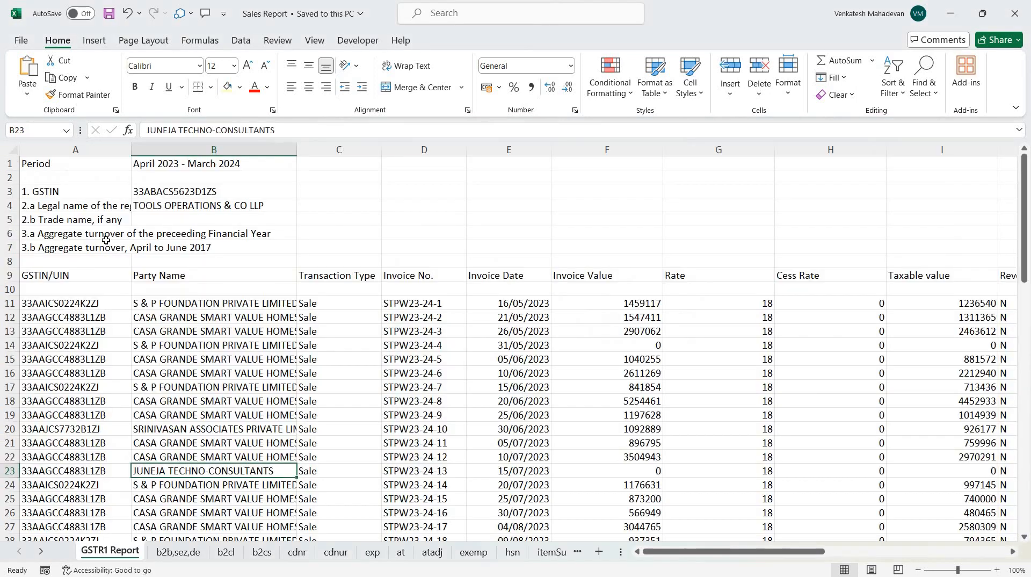
{"action": "key", "text": "Down"}
{"action": "key", "text": "Up"}
{"action": "key", "text": "Right"}
{"action": "key", "text": "alt+Tab"}
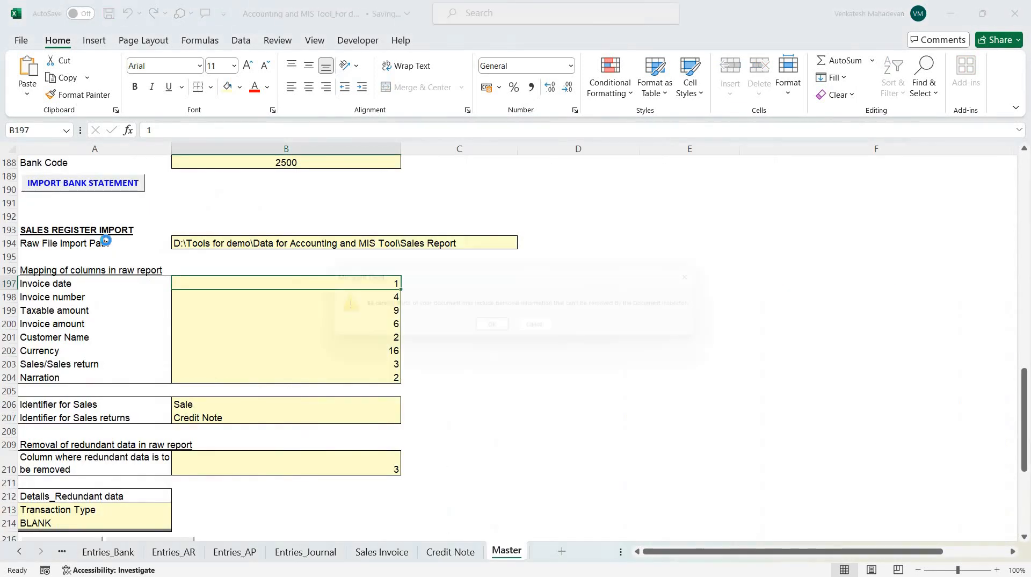
{"action": "key", "text": "alt+Tab"}
{"action": "key", "text": "Right"}
{"action": "key", "text": "Right"}
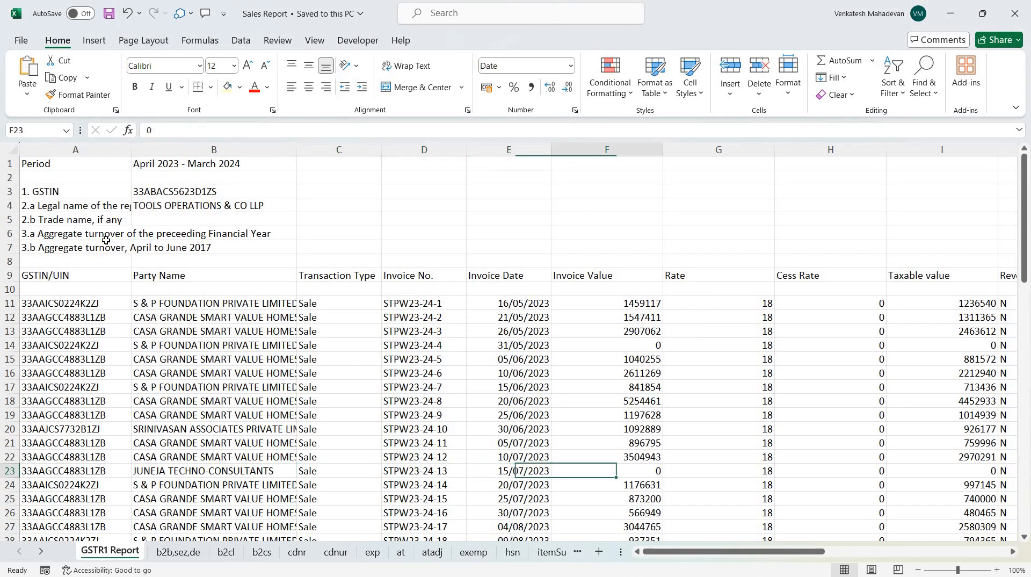
{"action": "key", "text": "Right"}
{"action": "key", "text": "ctrl+Up"}
{"action": "key", "text": "Left"}
{"action": "key", "text": "Up"}
{"action": "key", "text": "alt+Tab"}
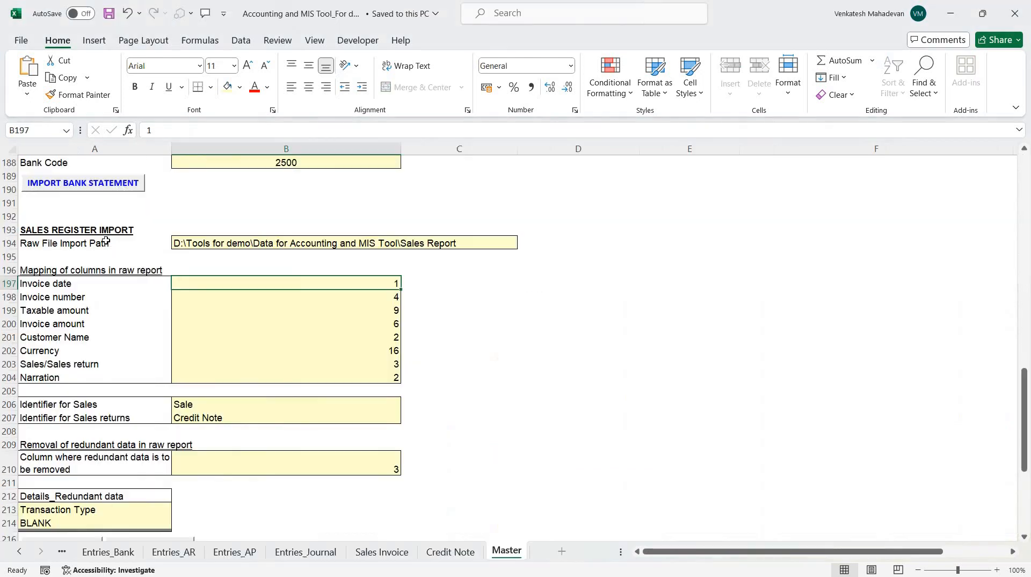
{"action": "type", "text": "5"}
{"action": "key", "text": "Return"}
Check the remaining sales column mappings and redundant-data settings against the columns of the Sales Report
{"action": "key", "text": "alt+Tab"}
{"action": "key", "text": "Left"}
{"action": "key", "text": "Left"}
{"action": "key", "text": "Right"}
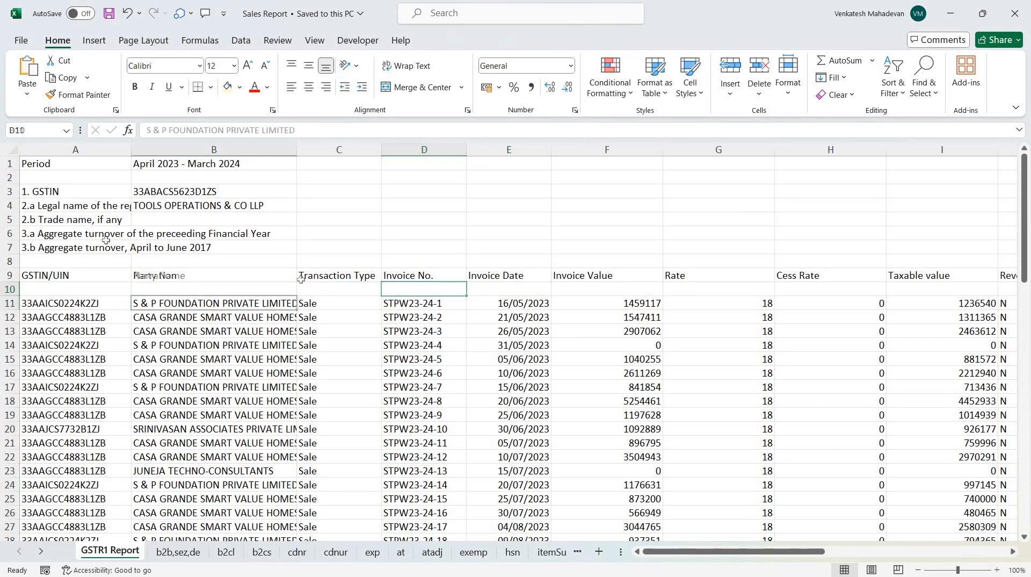
{"action": "key", "text": "alt+Tab"}
{"action": "scroll", "coordinate": [484, 375], "scroll_direction": "down", "scroll_amount": 2}
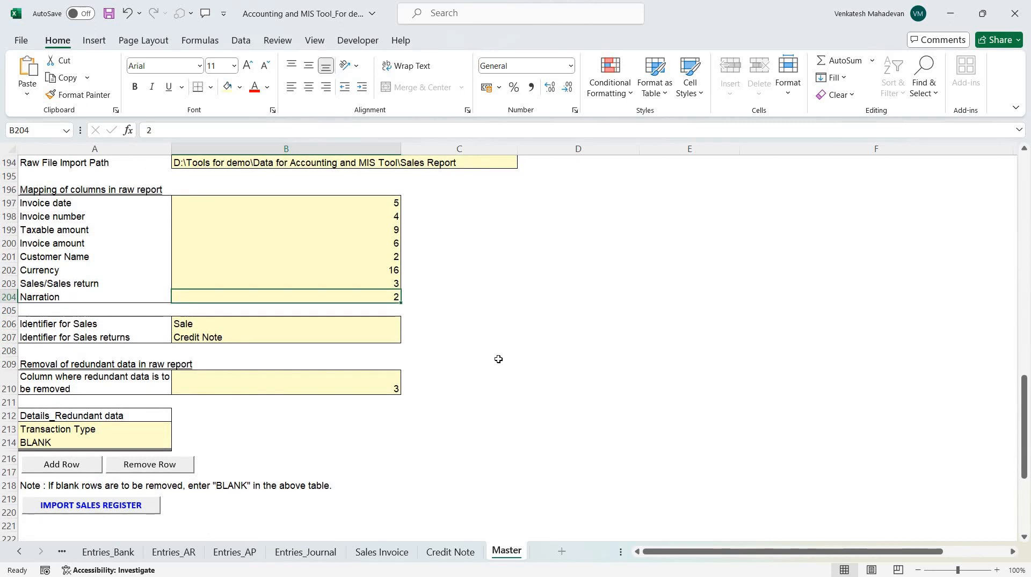
{"action": "double_click", "coordinate": [498, 358]}
{"action": "key", "text": "Return"}
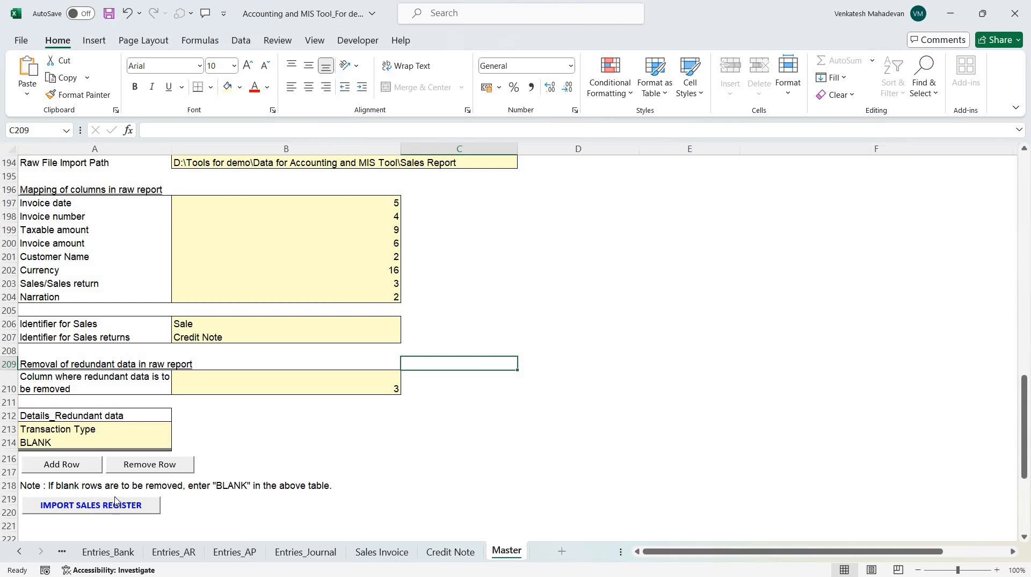
{"action": "key", "text": "alt+Tab"}
{"action": "key", "text": "alt+Tab"}
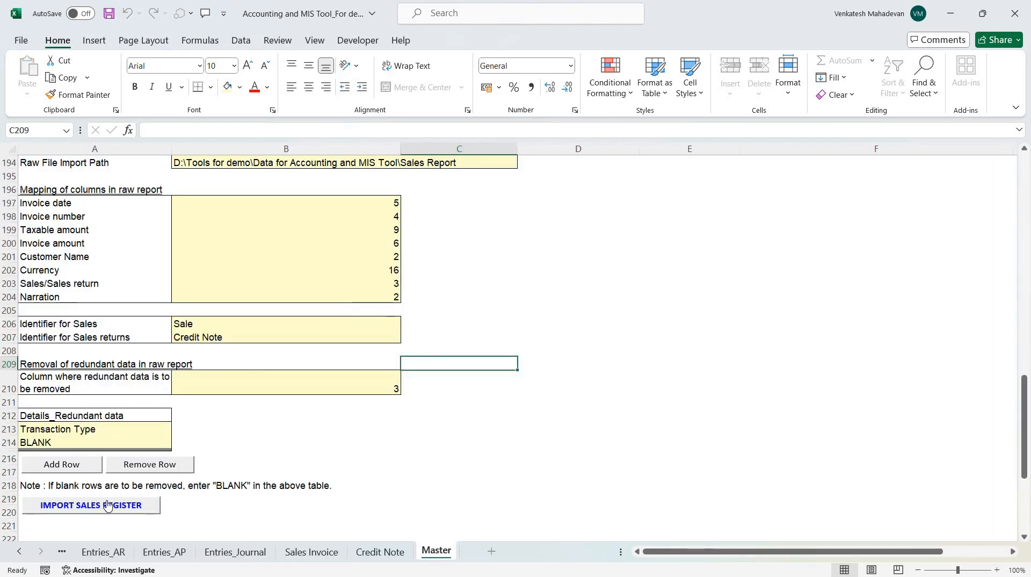
Import the sales register and post accounts receivable entries 1 to 65 on the Entries_AR sheet
{"action": "left_click", "coordinate": [108, 505]}
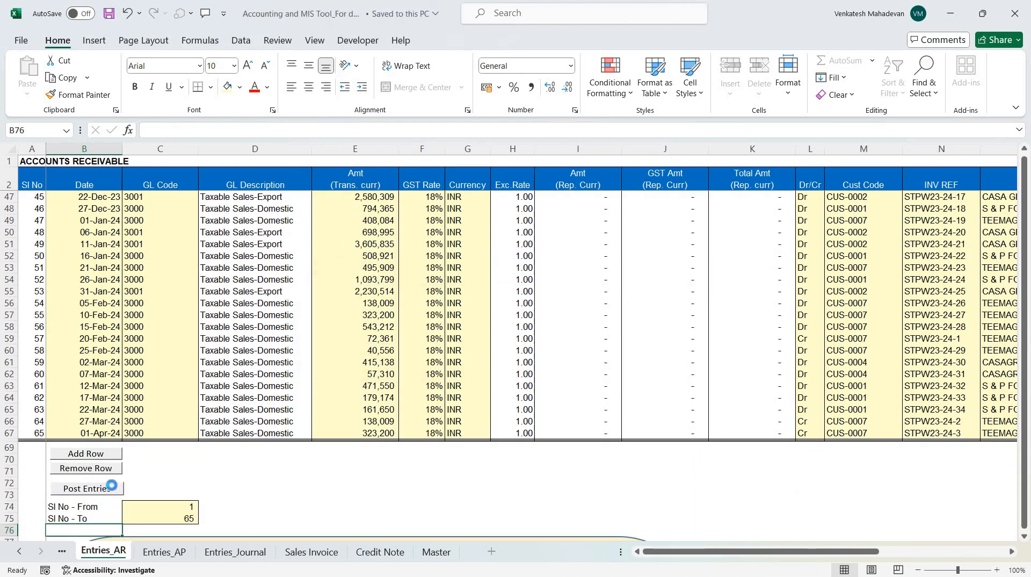
{"action": "left_click", "coordinate": [110, 487]}
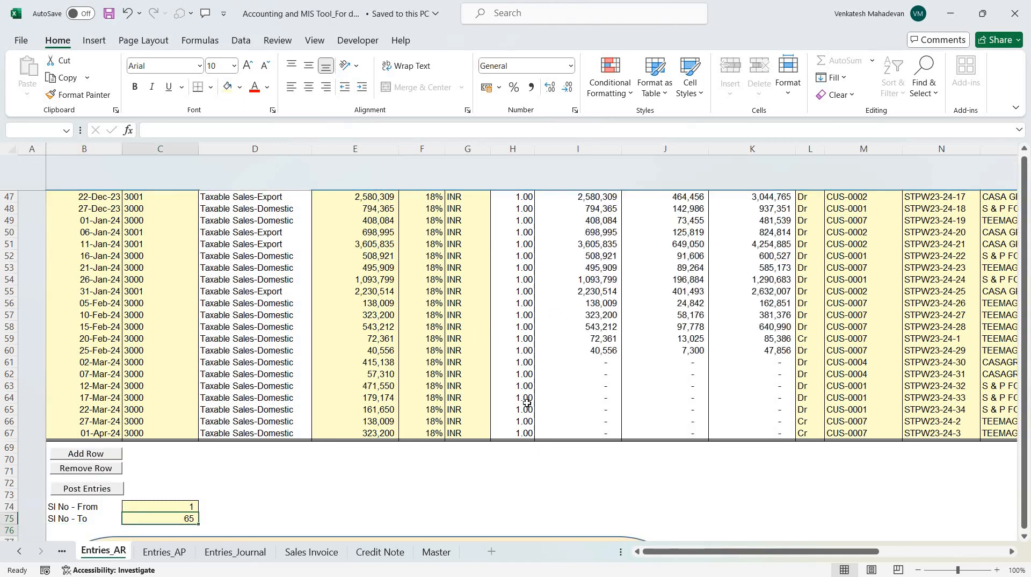
{"action": "left_click", "coordinate": [485, 470]}
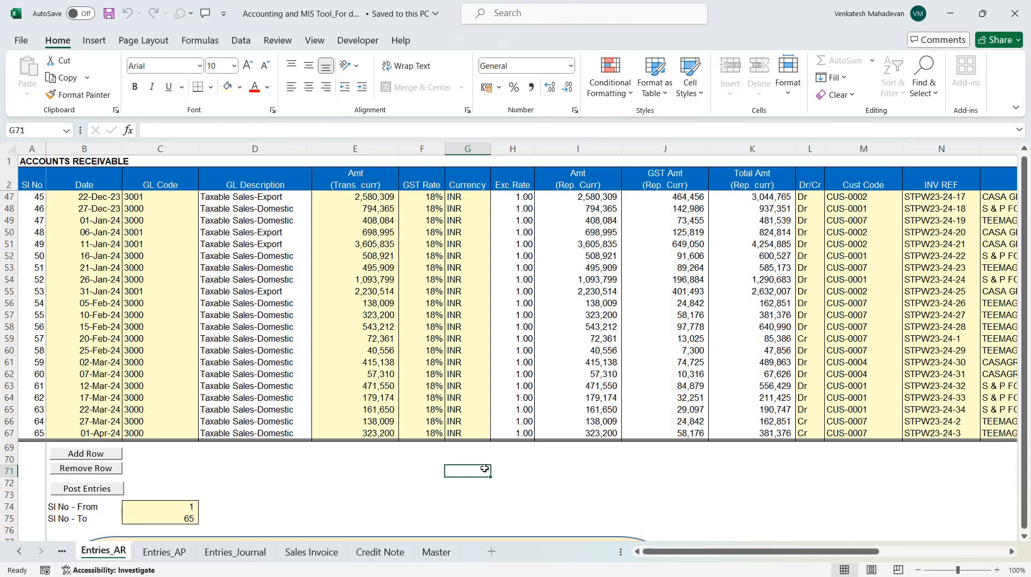
Review the posted accounts receivable entries from the first row across to the Posting Status column
{"action": "key", "text": "Page_Up"}
{"action": "key", "text": "Page_Up"}
{"action": "key", "text": "Left"}
{"action": "key", "text": "ctrl+Right"}
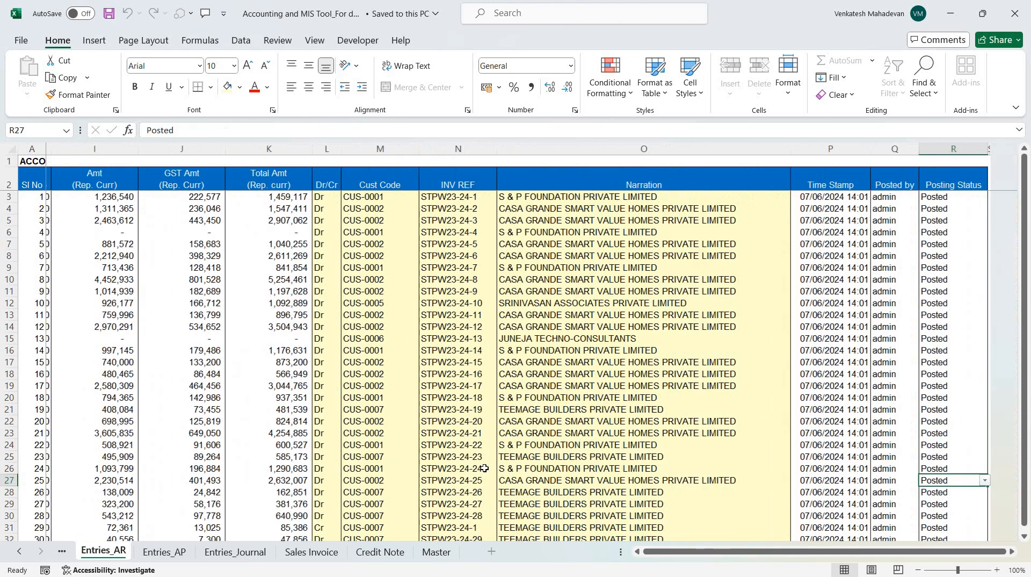
Return to the Master sheet and locate Juneja Techno-Consultants in the Customer Master table
{"action": "key", "text": "ctrl+Page_Down"}
{"action": "key", "text": "ctrl+Page_Down"}
{"action": "key", "text": "ctrl+Page_Down"}
{"action": "key", "text": "ctrl+Page_Down"}
{"action": "key", "text": "ctrl+Page_Down"}
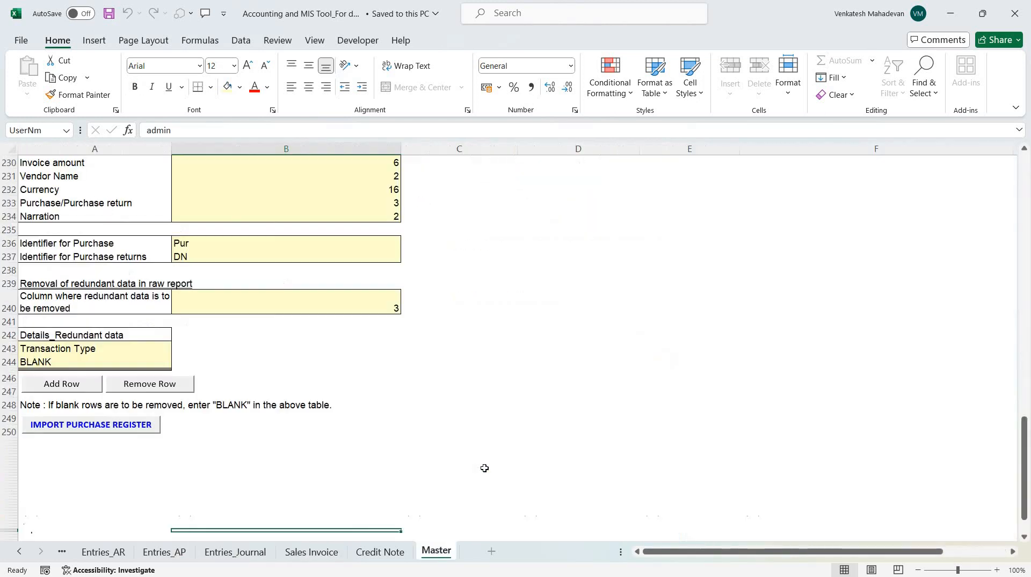
{"action": "key", "text": "ctrl+Home"}
{"action": "key", "text": "Down"}
{"action": "key", "text": "Page_Down"}
{"action": "key", "text": "Down"}
{"action": "key", "text": "ctrl+Down"}
{"action": "key", "text": "ctrl+Down"}
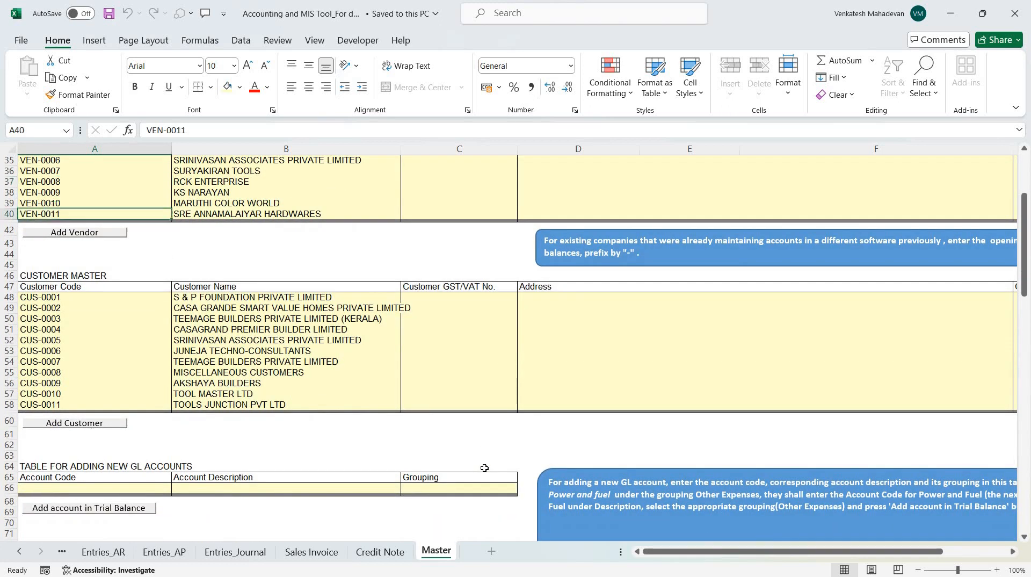
{"action": "key", "text": "Down"}
{"action": "key", "text": "Down"}
{"action": "key", "text": "Down"}
{"action": "key", "text": "Down"}
{"action": "key", "text": "Down"}
{"action": "key", "text": "Down"}
{"action": "key", "text": "Down"}
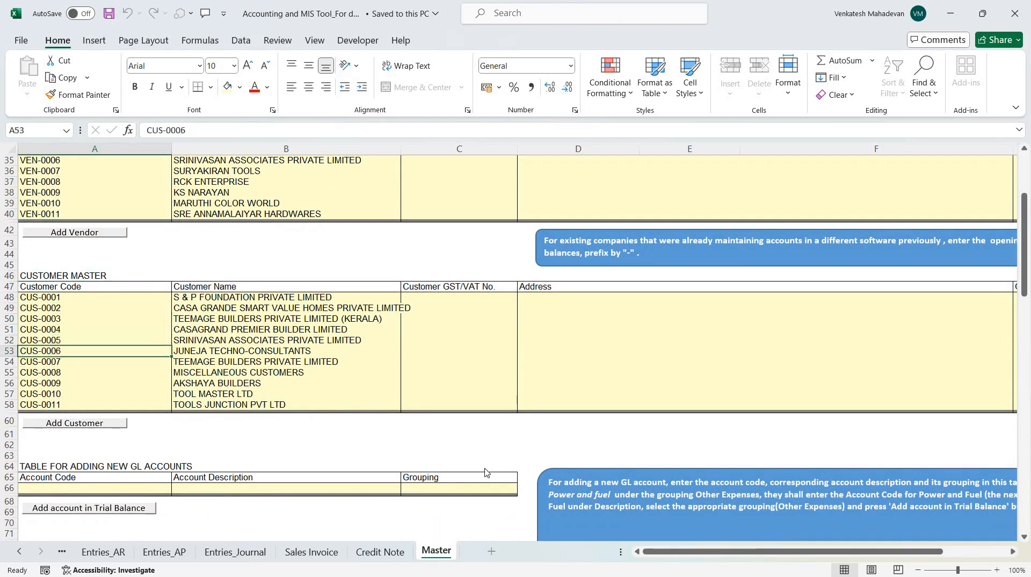
Apply a fill colour to the Juneja Techno-Consultants row of the Customer Master and reselect that row
{"action": "key", "text": "ctrl+shift+Right"}
{"action": "key", "text": "ctrl+shift+Right"}
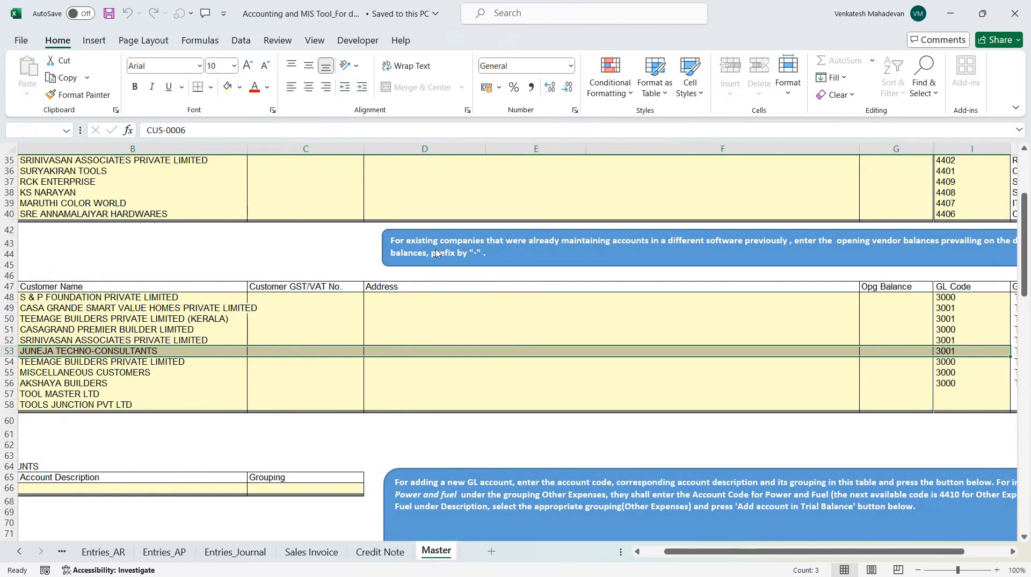
{"action": "key", "text": "ctrl+shift+Right"}
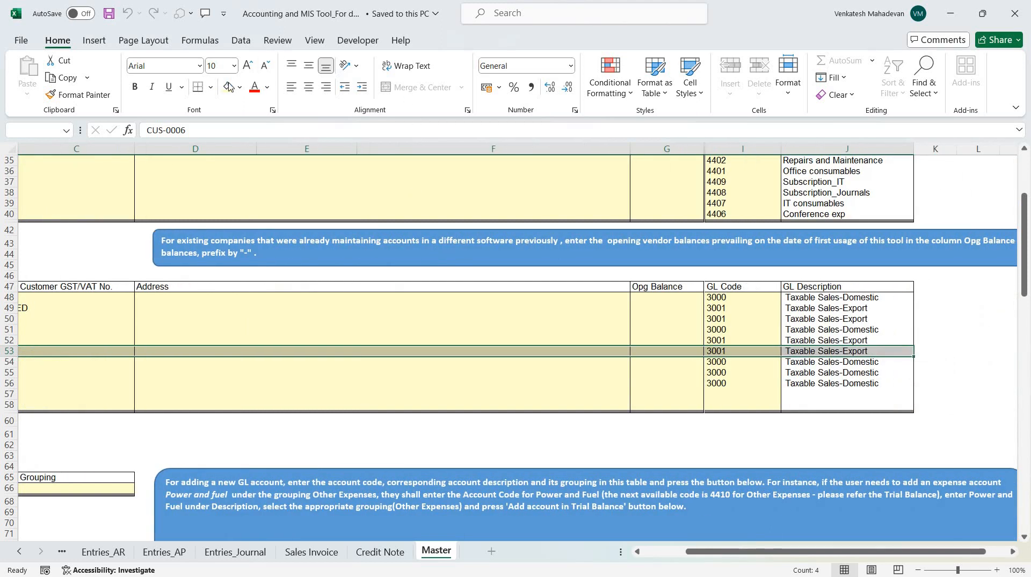
{"action": "left_click", "coordinate": [230, 87]}
{"action": "key", "text": "Left"}
{"action": "key", "text": "ctrl+shift+Right"}
{"action": "key", "text": "ctrl+shift+Right"}
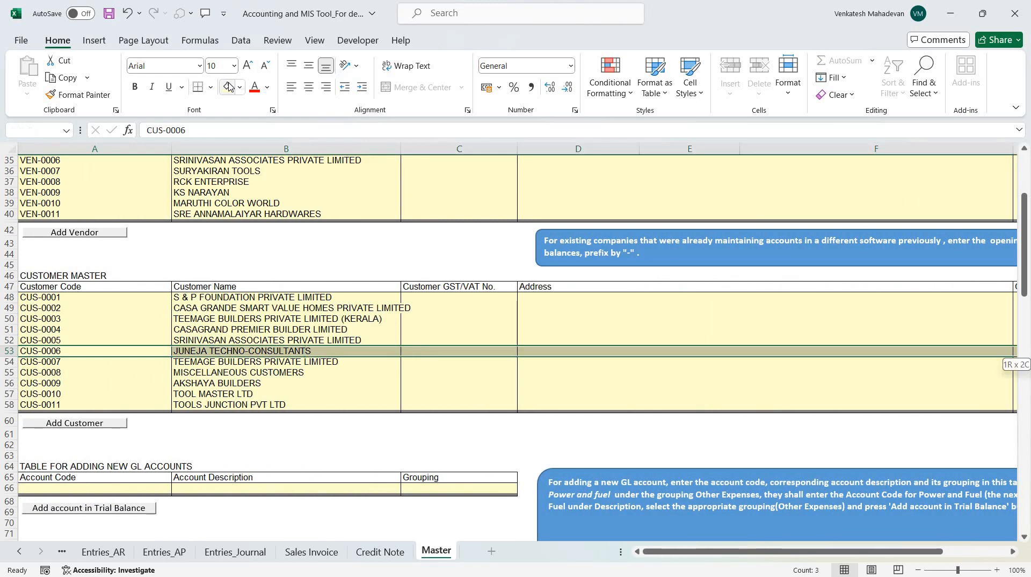
Undo the fill colour on the Juneja Techno-Consultants row of the Customer Master
{"action": "key", "text": "ctrl+Right"}
{"action": "key", "text": "ctrl+Right"}
{"action": "key", "text": "ctrl+Right"}
{"action": "key", "text": "Left"}
{"action": "key", "text": "Left"}
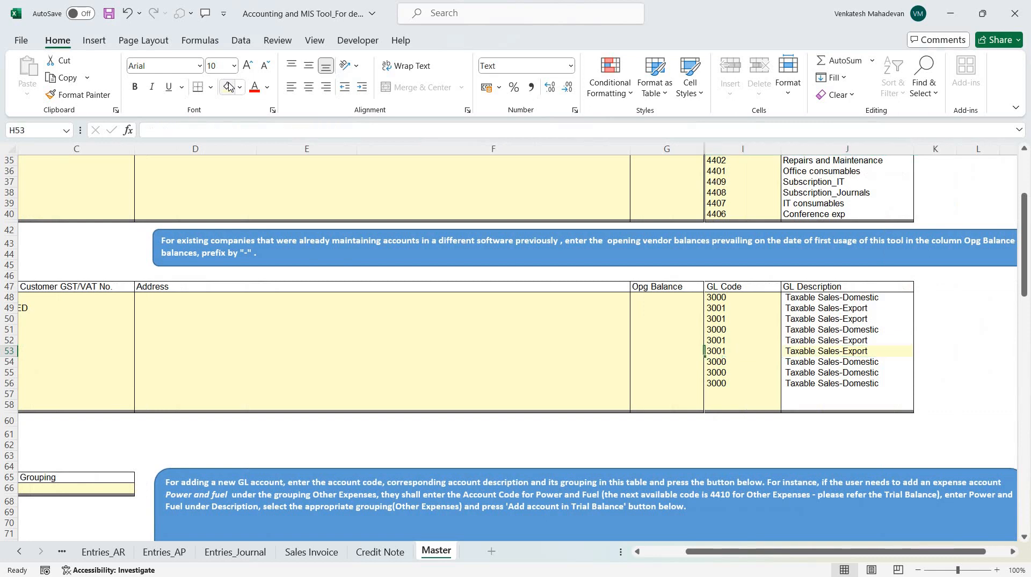
{"action": "key", "text": "ctrl+z"}
{"action": "key", "text": "ctrl+Right"}
{"action": "key", "text": "ctrl+Right"}
{"action": "key", "text": "ctrl+Right"}
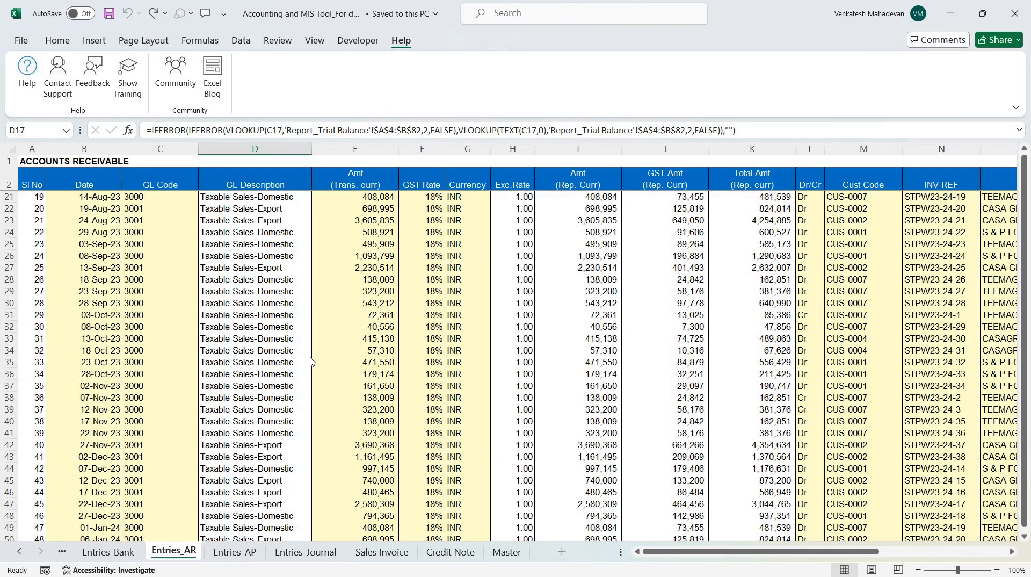
Go from Entries_AR back to the Customer Master and examine the GL code and description mapped to Juneja Techno-Consultants
{"action": "key", "text": "ctrl+Page_Down"}
{"action": "key", "text": "ctrl+Page_Down"}
{"action": "key", "text": "ctrl+Page_Down"}
{"action": "key", "text": "ctrl+Page_Down"}
{"action": "key", "text": "ctrl+Page_Down"}
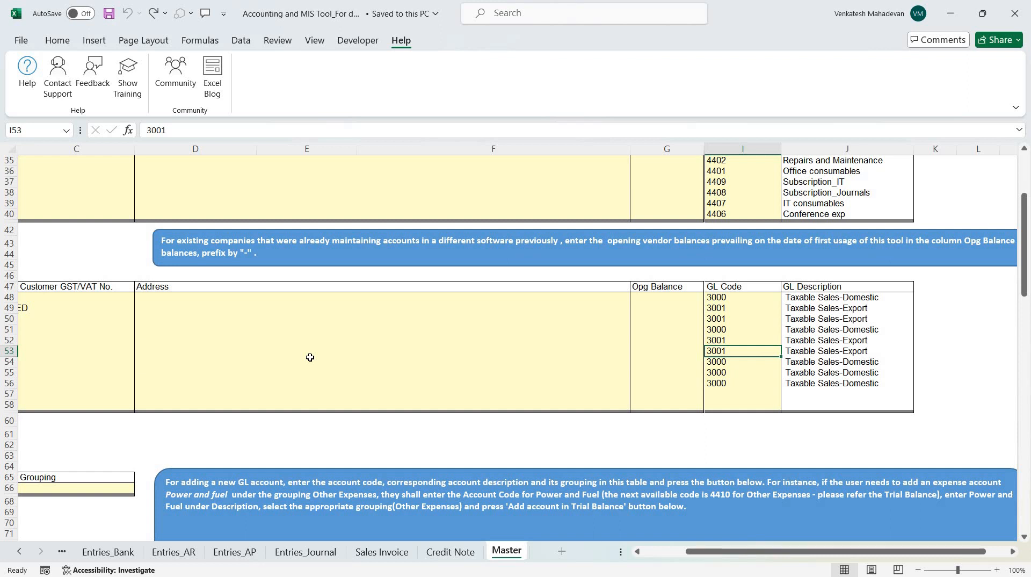
{"action": "key", "text": "Home"}
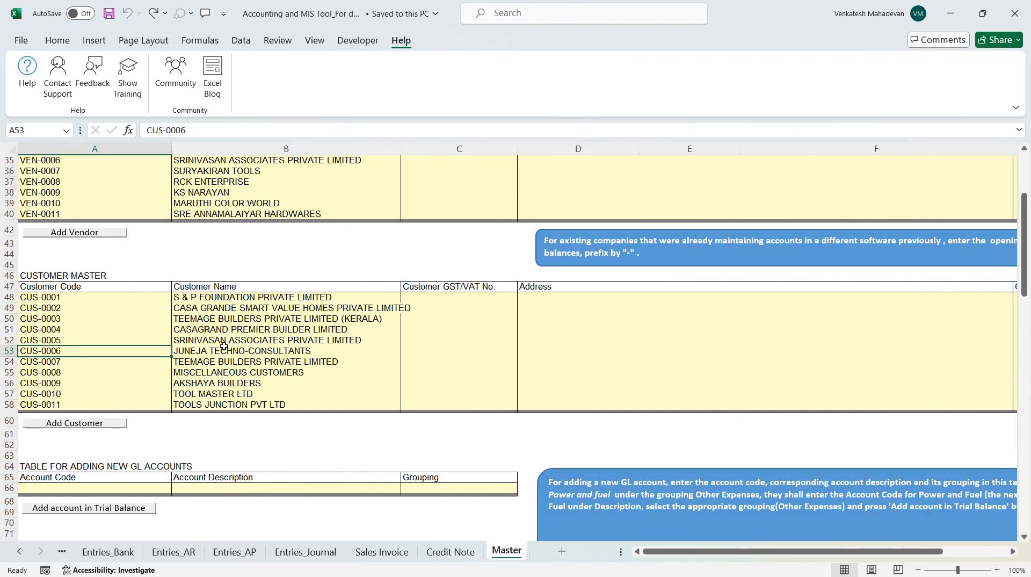
{"action": "key", "text": "ctrl+Right"}
{"action": "key", "text": "ctrl+Right"}
{"action": "key", "text": "Right"}
{"action": "key", "text": "Right"}
{"action": "key", "text": "Left"}
{"action": "key", "text": "Left"}
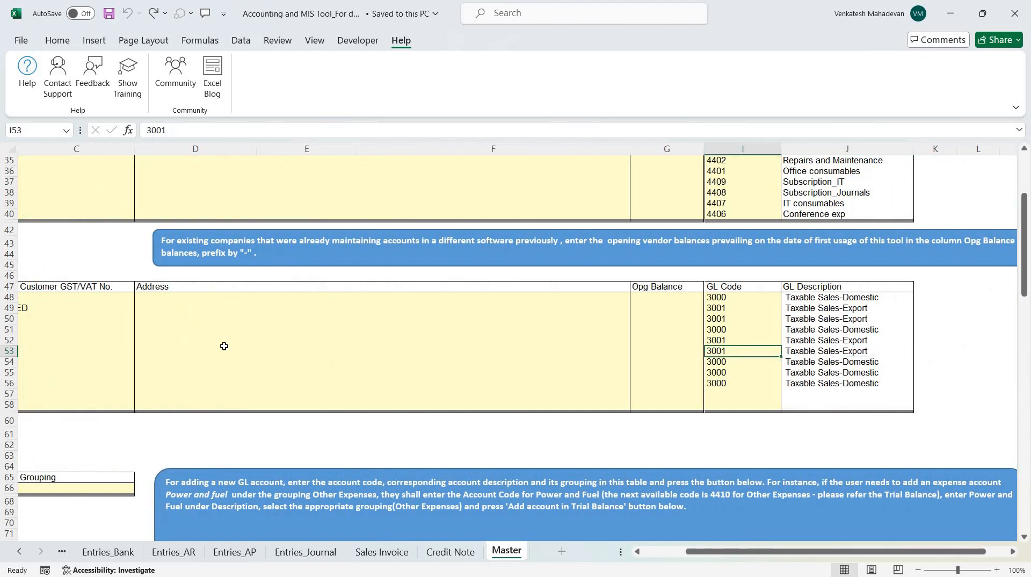
{"action": "key", "text": "Home"}
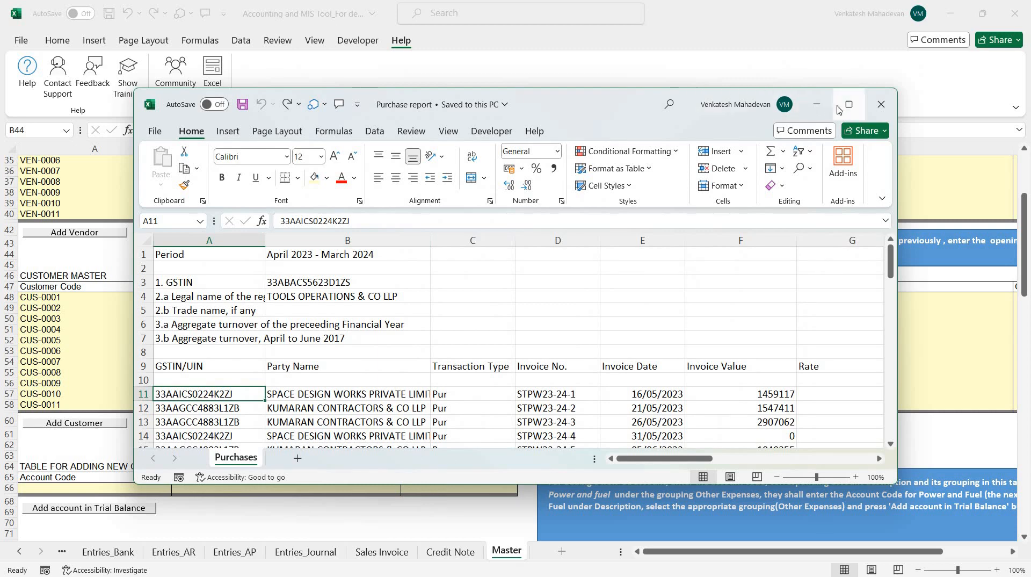
Maximise the Purchase report window, then go to the Purchase Register Import section of the Master sheet
{"action": "left_click", "coordinate": [849, 104]}
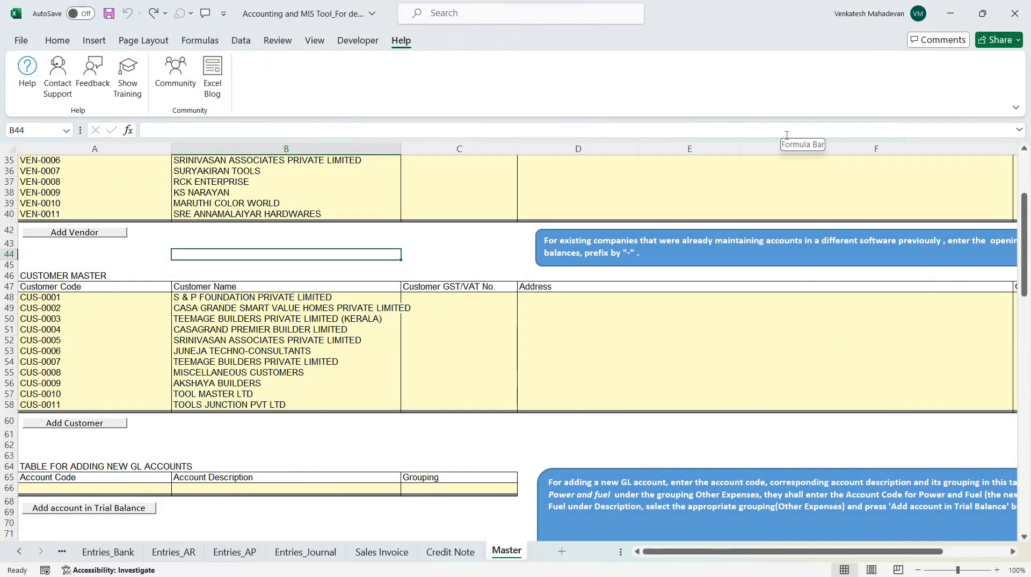
{"action": "key", "text": "Page_Up"}
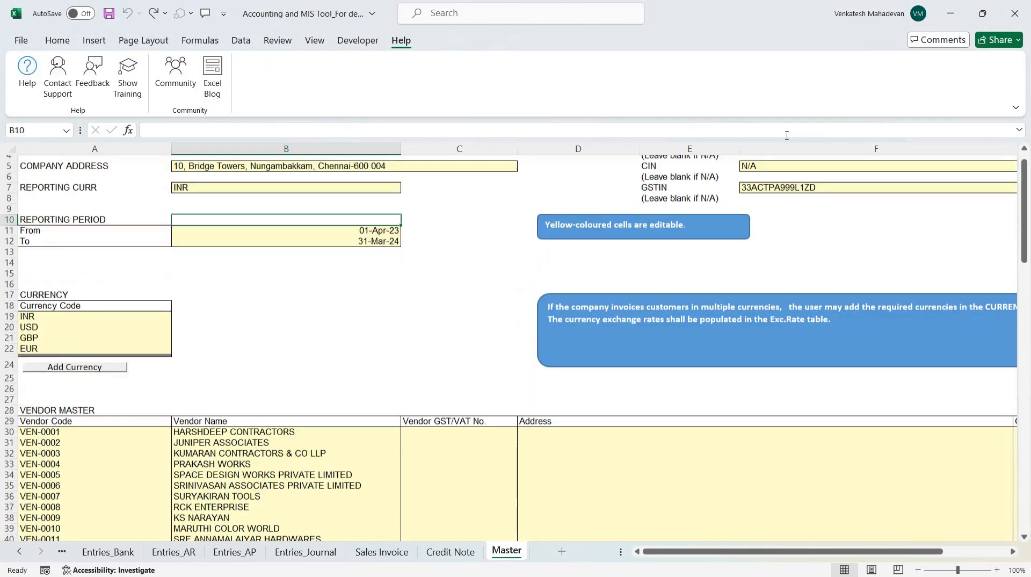
{"action": "key", "text": "Page_Down"}
{"action": "key", "text": "Page_Down"}
{"action": "key", "text": "Page_Down"}
{"action": "key", "text": "Page_Down"}
{"action": "key", "text": "Page_Down"}
{"action": "key", "text": "Page_Down"}
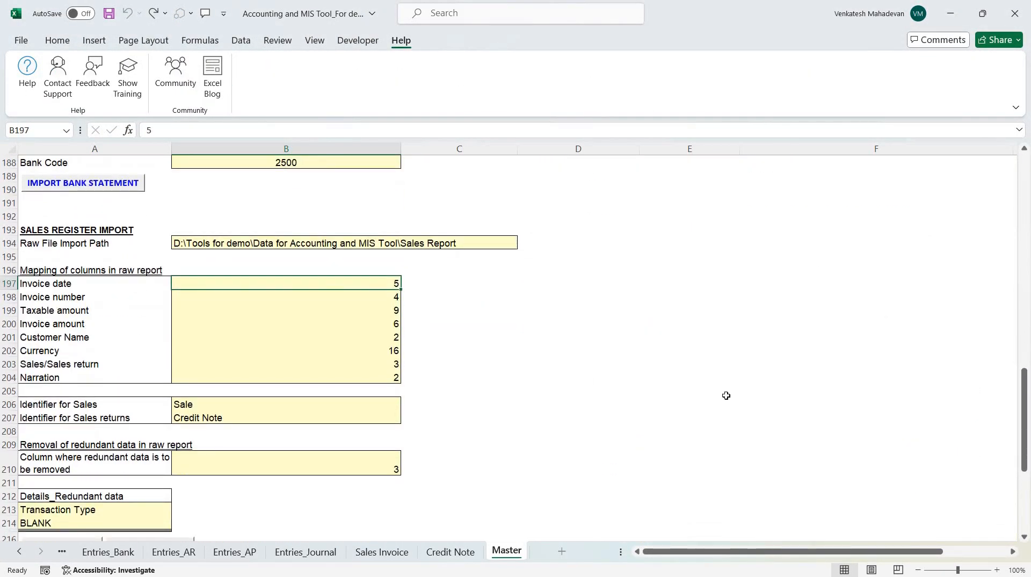
{"action": "scroll", "coordinate": [279, 309], "scroll_direction": "down", "scroll_amount": 9}
{"action": "scroll", "coordinate": [265, 276], "scroll_direction": "down", "scroll_amount": 2}
{"action": "left_click", "coordinate": [373, 497]}
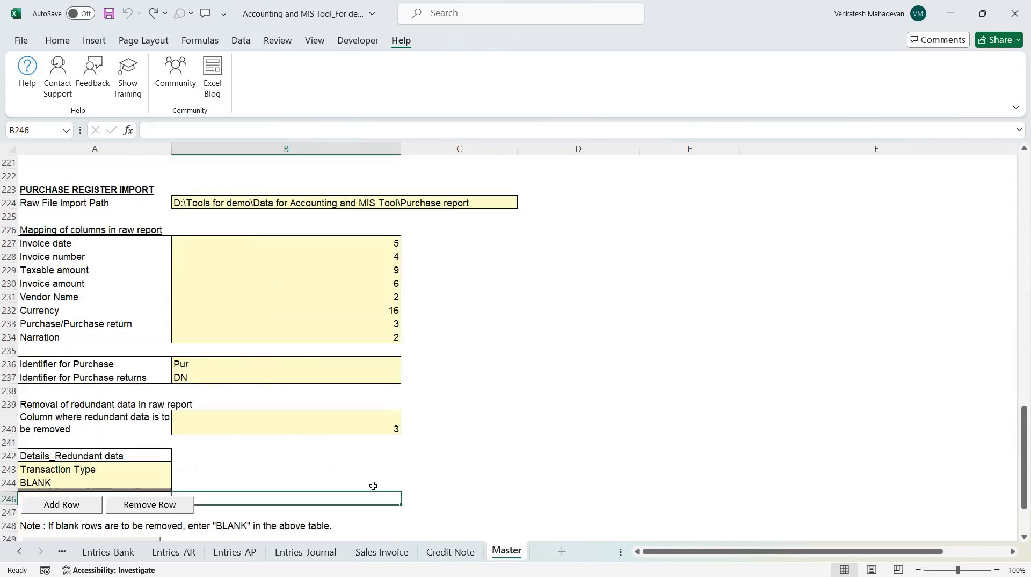
Save the workbook, accepting the personal information warning, and import the purchase register from the Master sheet
{"action": "scroll", "coordinate": [287, 399], "scroll_direction": "down", "scroll_amount": 4}
{"action": "key", "text": "ctrl+s"}
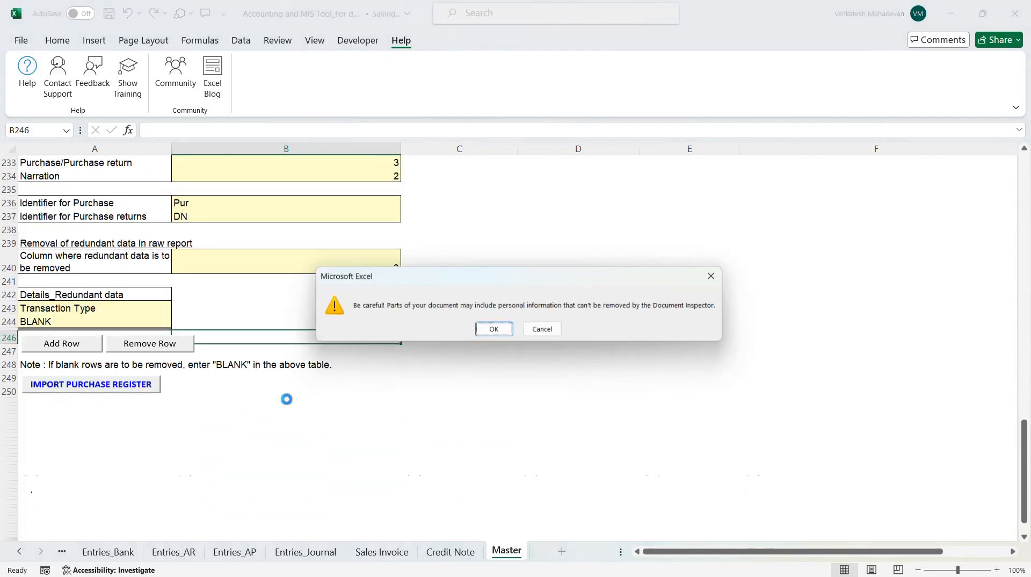
{"action": "key", "text": "Return"}
{"action": "left_click", "coordinate": [130, 383]}
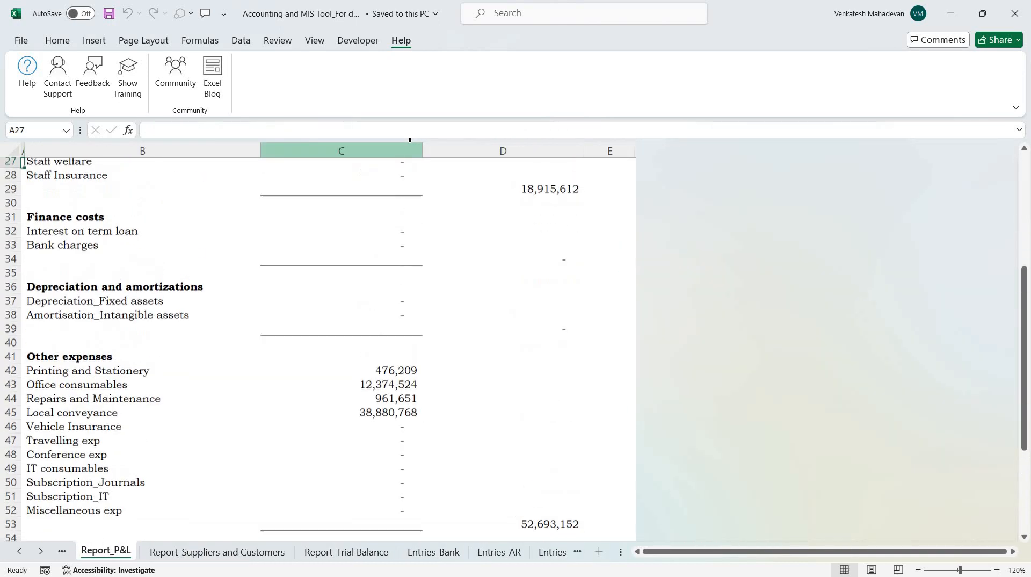
Review the expense groups in Report_P&L and the liabilities and assets in Report_Balance sheet
{"action": "scroll", "coordinate": [410, 273], "scroll_direction": "down", "scroll_amount": 4}
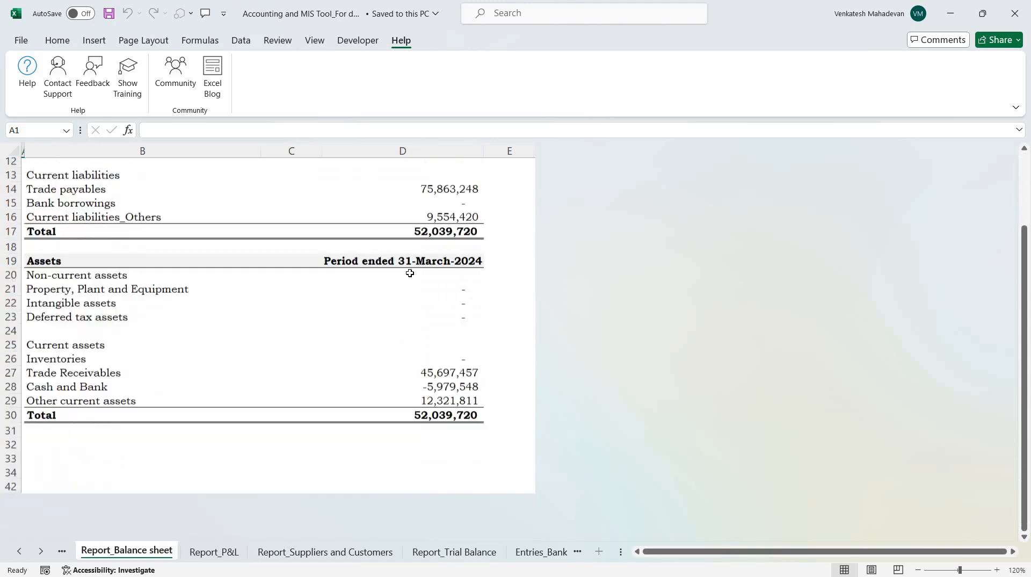
{"action": "scroll", "coordinate": [409, 273], "scroll_direction": "up", "scroll_amount": 4}
{"action": "scroll", "coordinate": [410, 272], "scroll_direction": "down", "scroll_amount": 1}
{"action": "scroll", "coordinate": [409, 272], "scroll_direction": "down", "scroll_amount": 1}
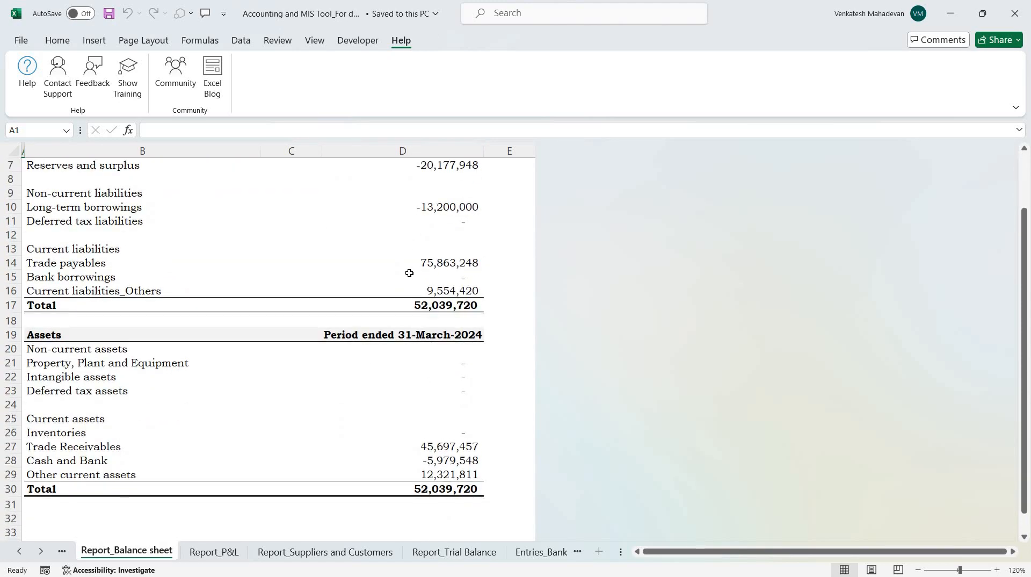
Go to the Customer Transactions Report section of the Master sheet and generate the report for customer CUS-0001
{"action": "key", "text": "ctrl+Page_Down"}
{"action": "key", "text": "ctrl+Page_Down"}
{"action": "key", "text": "ctrl+Page_Down"}
{"action": "key", "text": "ctrl+Page_Down"}
{"action": "key", "text": "ctrl+Page_Down"}
{"action": "key", "text": "ctrl+Page_Down"}
{"action": "key", "text": "ctrl+Page_Down"}
{"action": "key", "text": "ctrl+Page_Down"}
{"action": "key", "text": "ctrl+Page_Down"}
{"action": "key", "text": "ctrl+Page_Down"}
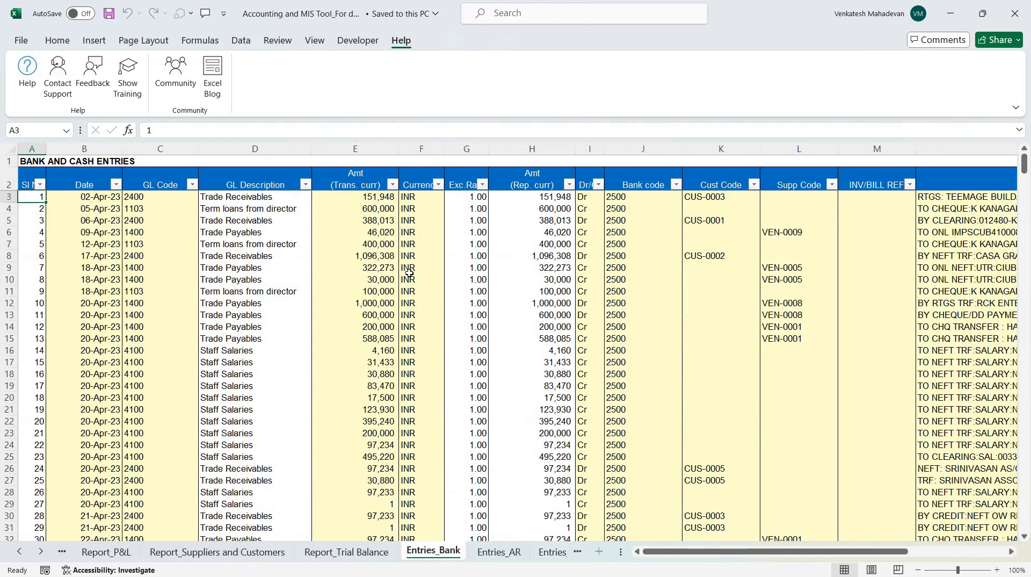
{"action": "scroll", "coordinate": [143, 317], "scroll_direction": "up", "scroll_amount": 6}
{"action": "scroll", "coordinate": [143, 317], "scroll_direction": "up", "scroll_amount": 7}
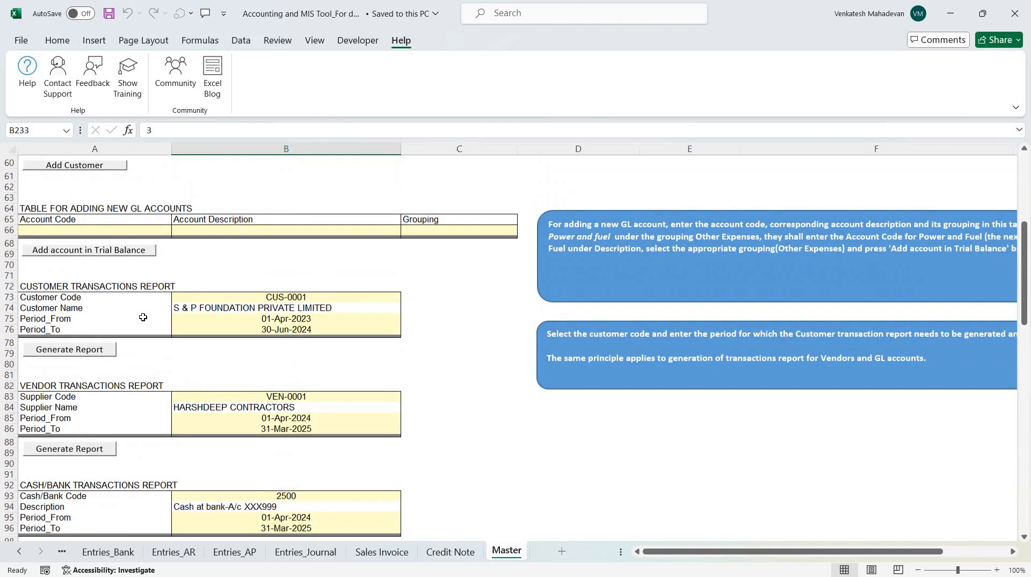
{"action": "scroll", "coordinate": [276, 380], "scroll_direction": "up", "scroll_amount": 2}
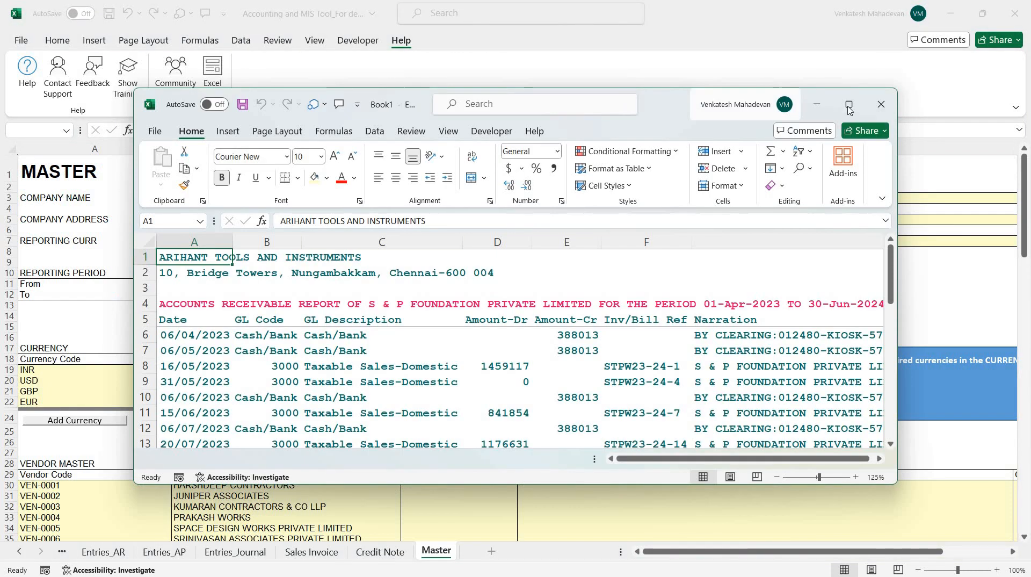
Maximise the accounts receivable report, examine its transactions and closing balance, and close it without saving
{"action": "left_click", "coordinate": [849, 108]}
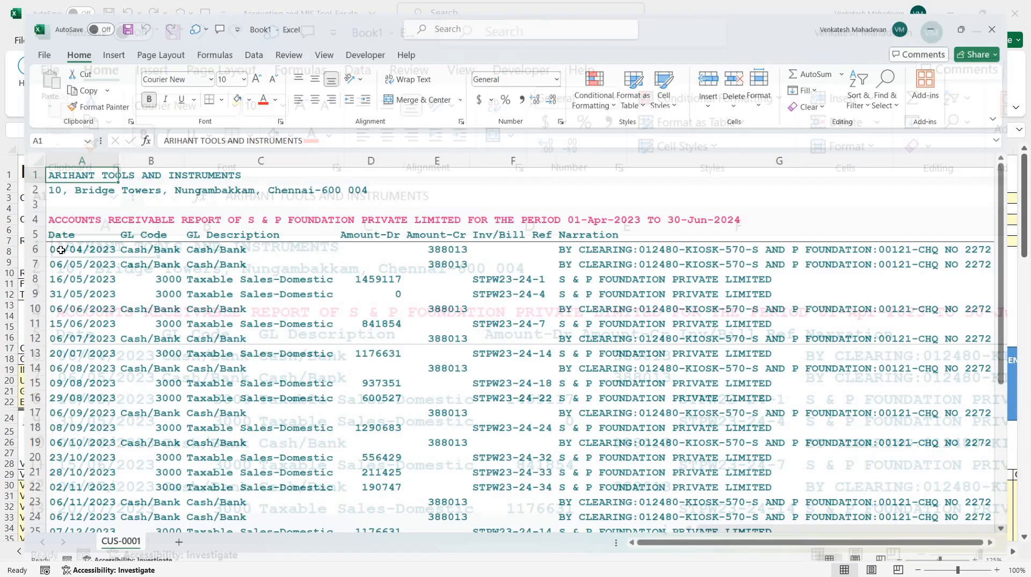
{"action": "scroll", "coordinate": [91, 248], "scroll_direction": "down", "scroll_amount": 6}
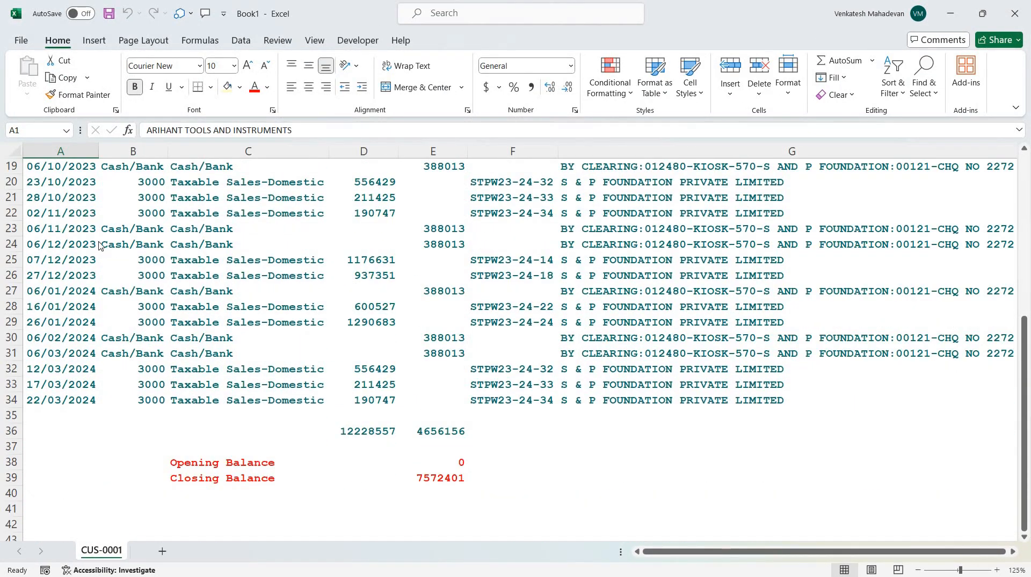
{"action": "key", "text": "ctrl+w"}
{"action": "key", "text": "n"}
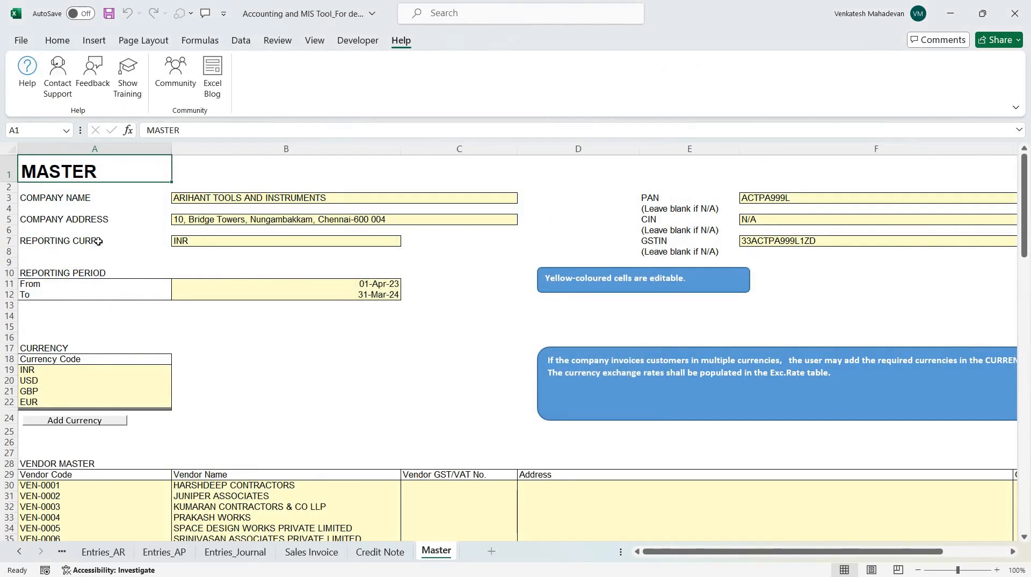
Set the Vendor Transactions Report period for VEN-0001 to 01-Apr-2023 through 31-Mar-2024 and generate the report
{"action": "scroll", "coordinate": [98, 241], "scroll_direction": "down", "scroll_amount": 20}
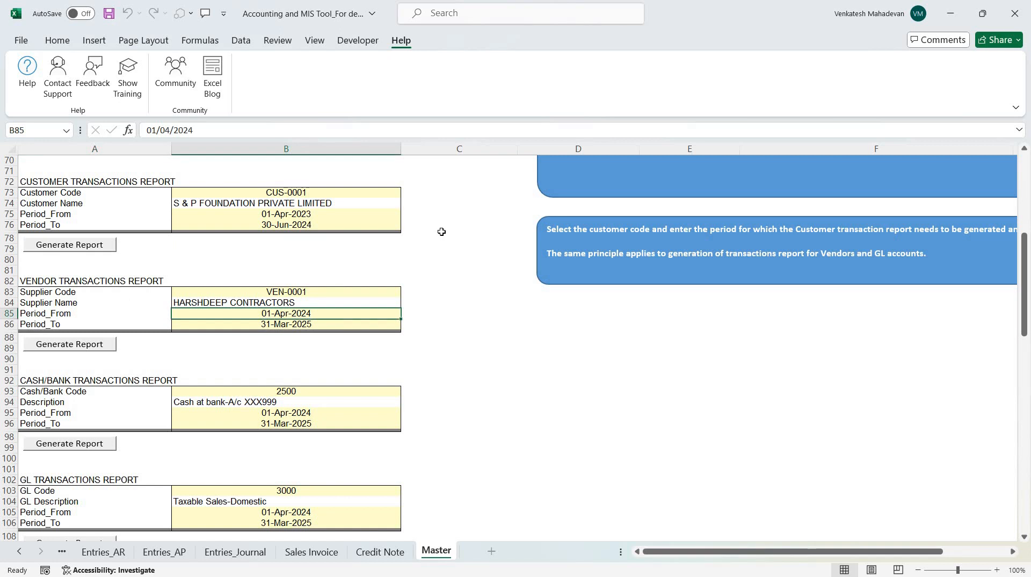
{"action": "type", "text": "1/4/"}
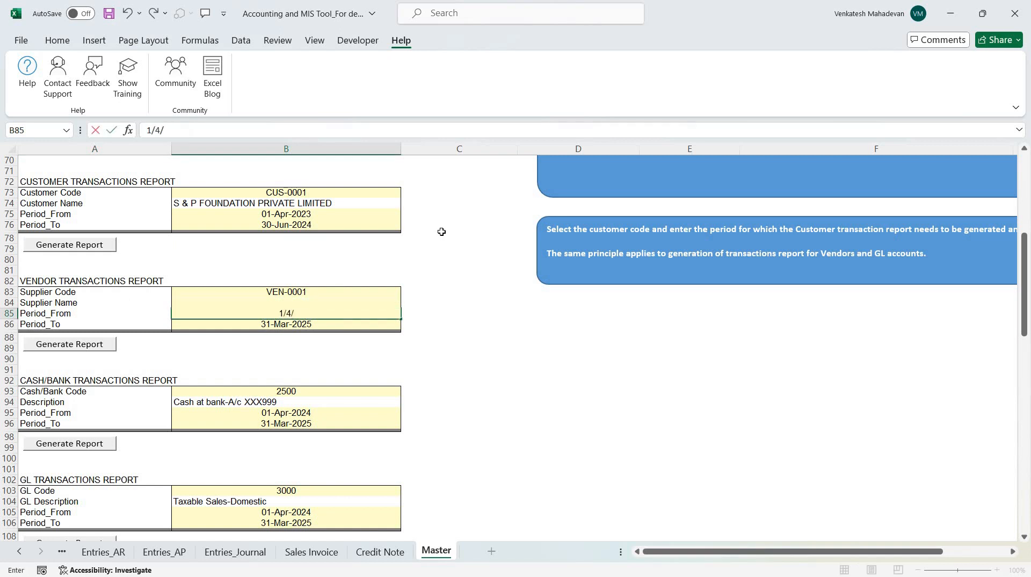
{"action": "type", "text": "2023"}
{"action": "key", "text": "Return"}
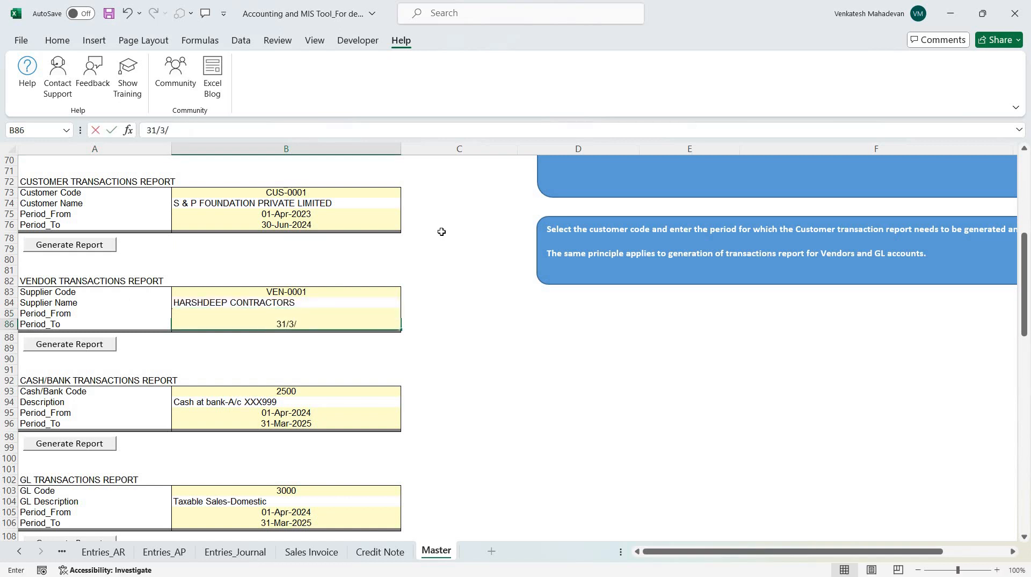
{"action": "type", "text": "31/3/2024"}
{"action": "key", "text": "Return"}
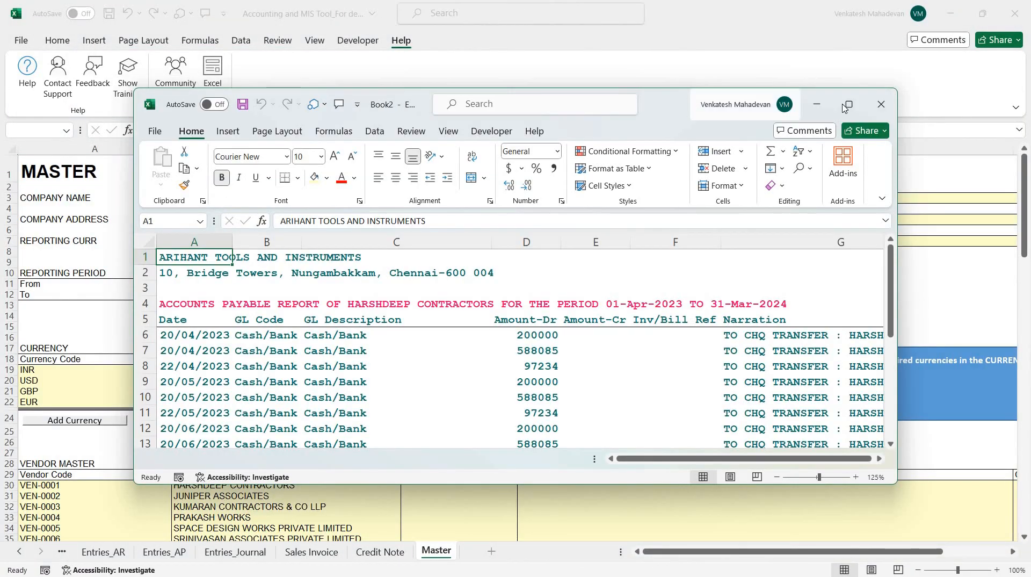
Examine the accounts payable report's transactions, opening and closing balances, and close it without saving
{"action": "scroll", "coordinate": [244, 349], "scroll_direction": "down", "scroll_amount": 3}
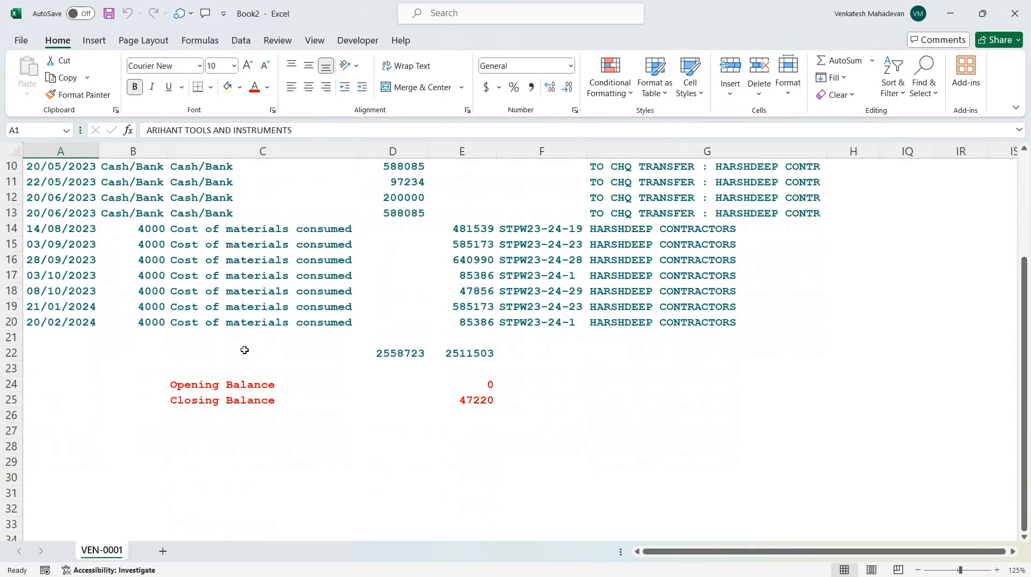
{"action": "scroll", "coordinate": [245, 349], "scroll_direction": "up", "scroll_amount": 3}
{"action": "key", "text": "ctrl+w"}
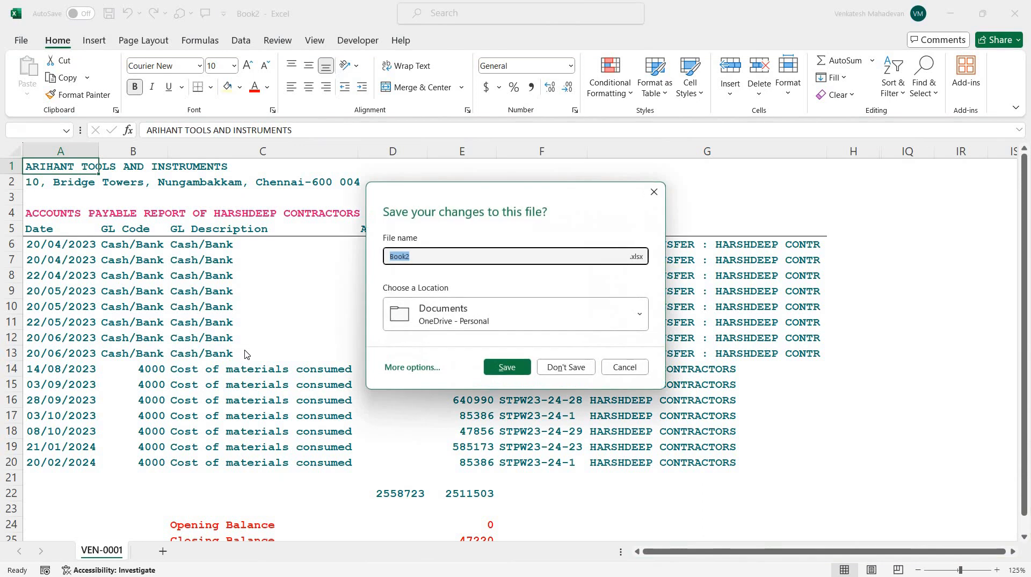
{"action": "key", "text": "n"}
Check the existing Other expenses account codes in Report_Trial Balance and return to the new GL accounts table in the Master sheet
{"action": "scroll", "coordinate": [244, 350], "scroll_direction": "down", "scroll_amount": 20}
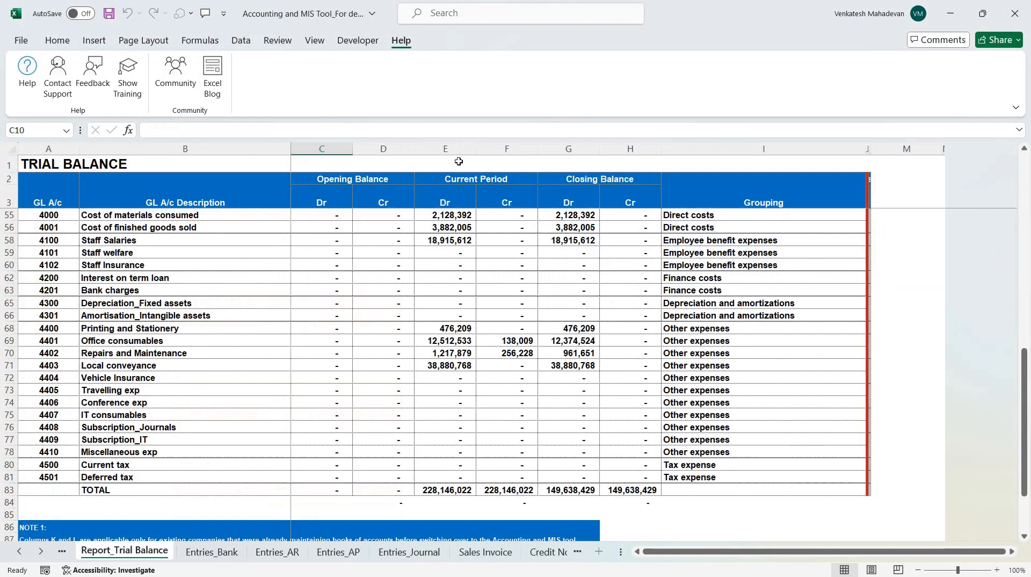
{"action": "key", "text": "ctrl+Page_Down"}
{"action": "key", "text": "ctrl+Page_Down"}
{"action": "key", "text": "ctrl+Page_Down"}
{"action": "key", "text": "ctrl+Page_Down"}
{"action": "key", "text": "ctrl+Page_Down"}
{"action": "key", "text": "ctrl+Page_Down"}
{"action": "key", "text": "ctrl+Page_Down"}
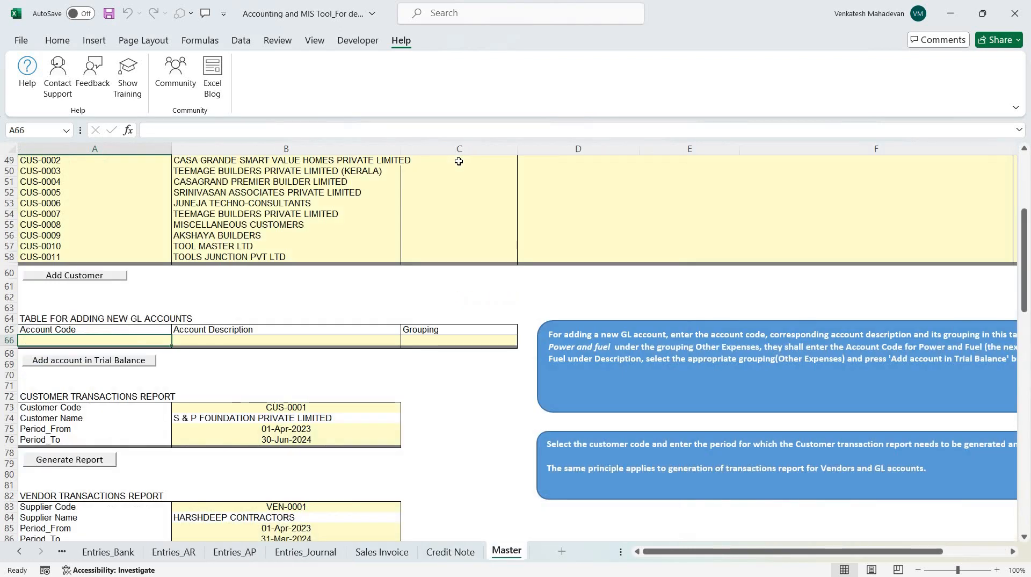
Enter a new GL account with code 4411, description Audit fees and grouping Other expenses, and add it to the Trial Balance
{"action": "type", "text": "11"}
{"action": "key", "text": "Tab"}
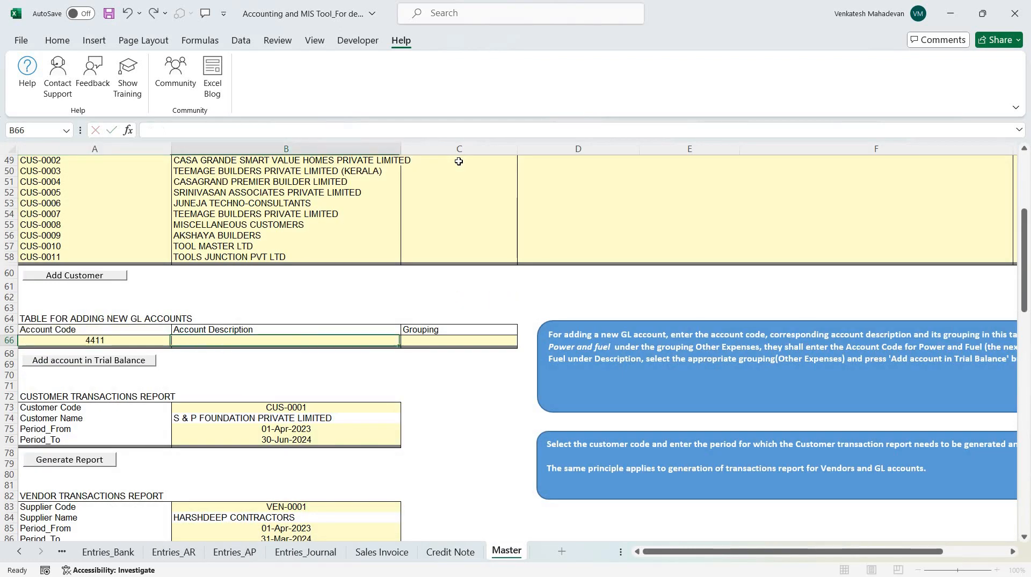
{"action": "type", "text": "Audit fees"}
{"action": "key", "text": "Tab"}
{"action": "key", "text": "alt+Down"}
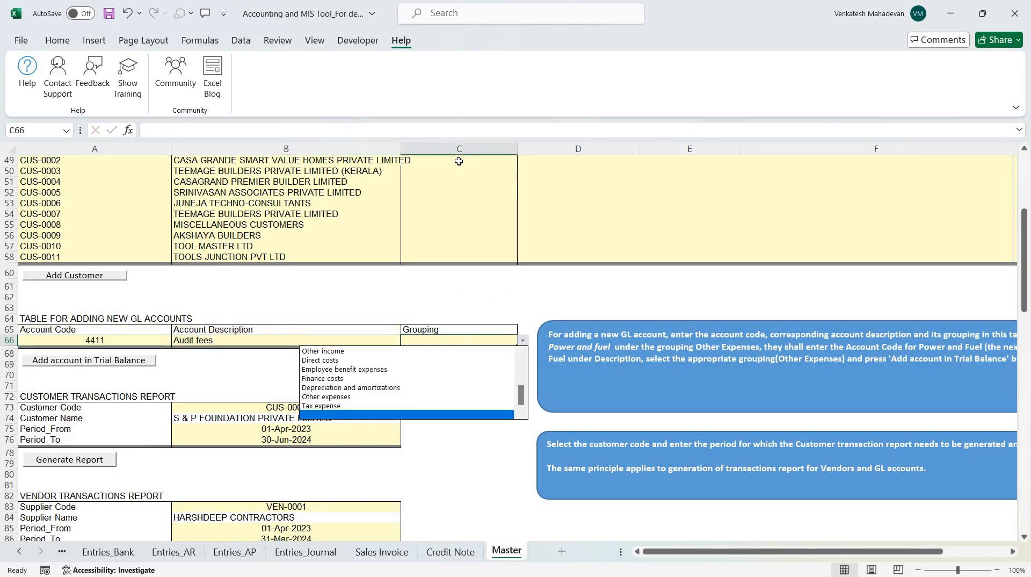
{"action": "key", "text": "Up"}
{"action": "key", "text": "Up"}
{"action": "key", "text": "Return"}
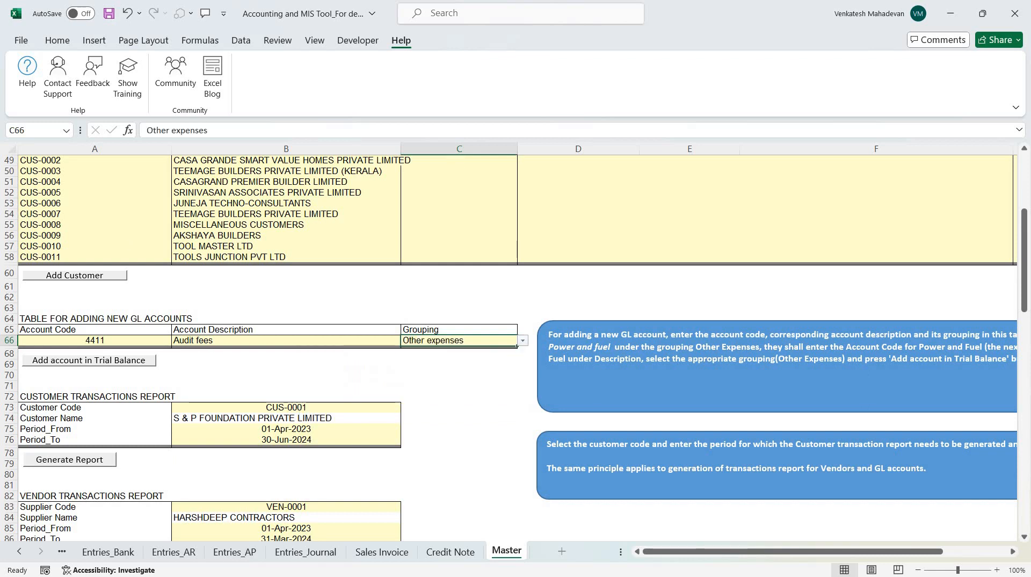
{"action": "left_click", "coordinate": [63, 361]}
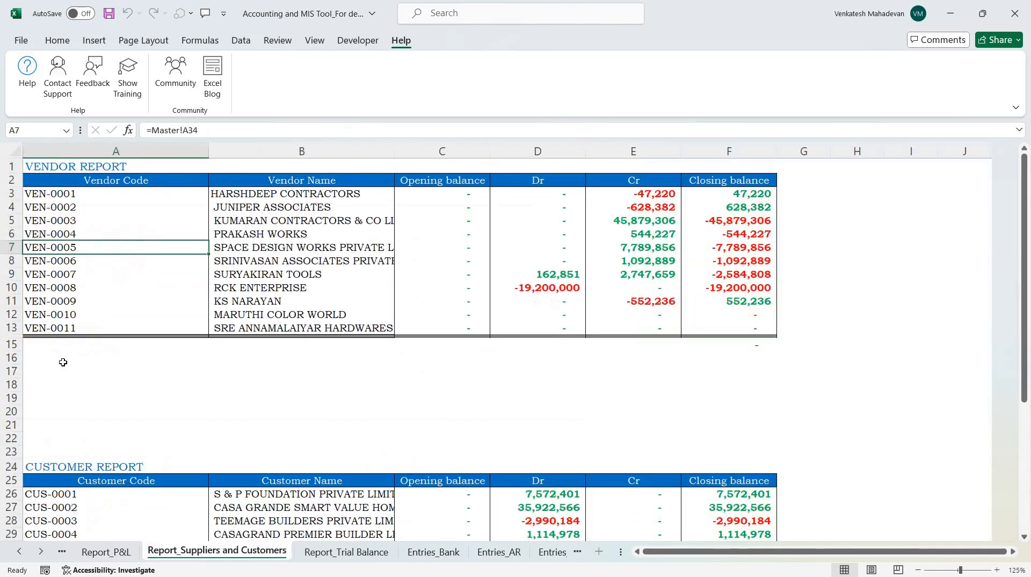